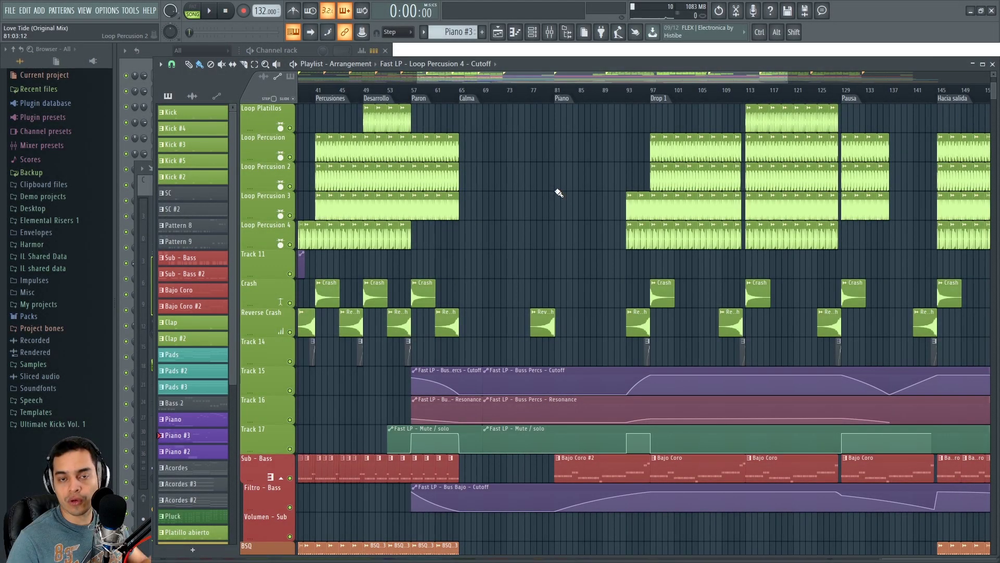
- Play the song from the Desarrollo section with the percussion tracks in view
scroll(558, 161, up, 1)
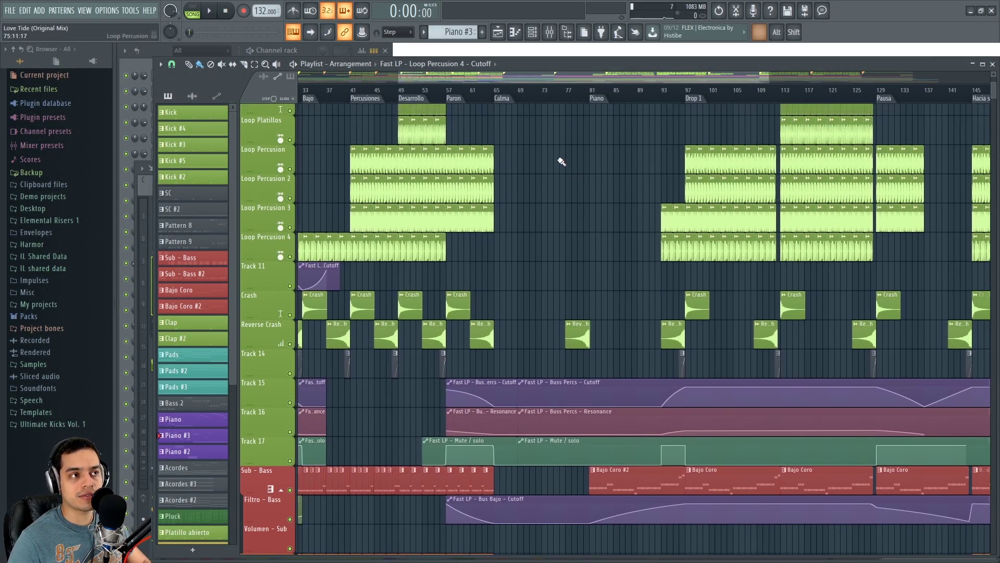
scroll(533, 145, up, 2)
drag(364, 97, 419, 144)
key(space)
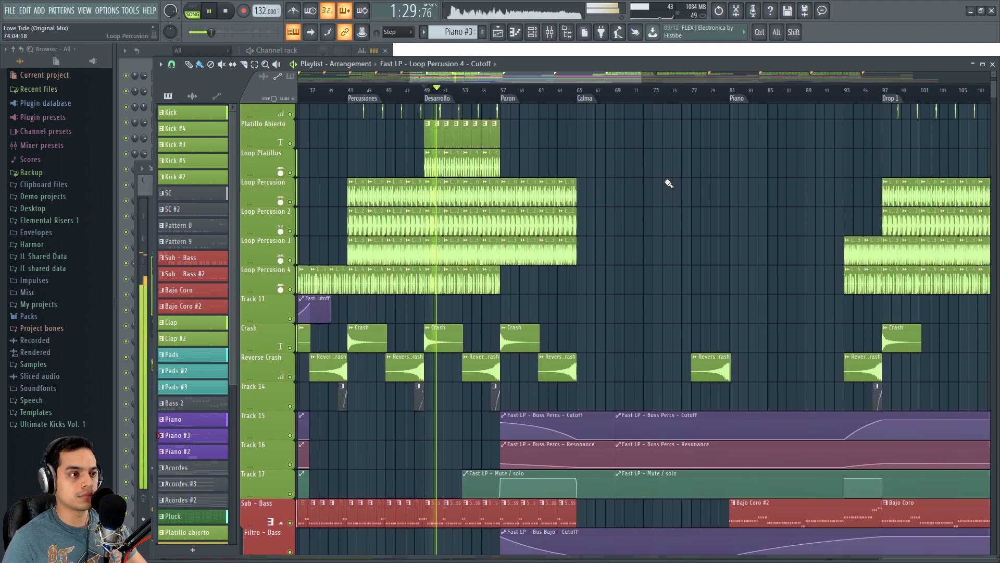
- Inspect the Master channel's Maximus, Fruity parametric EQ 2, SPAN and Youlean Loudness Meter effects in the mixer during playback
key(F9)
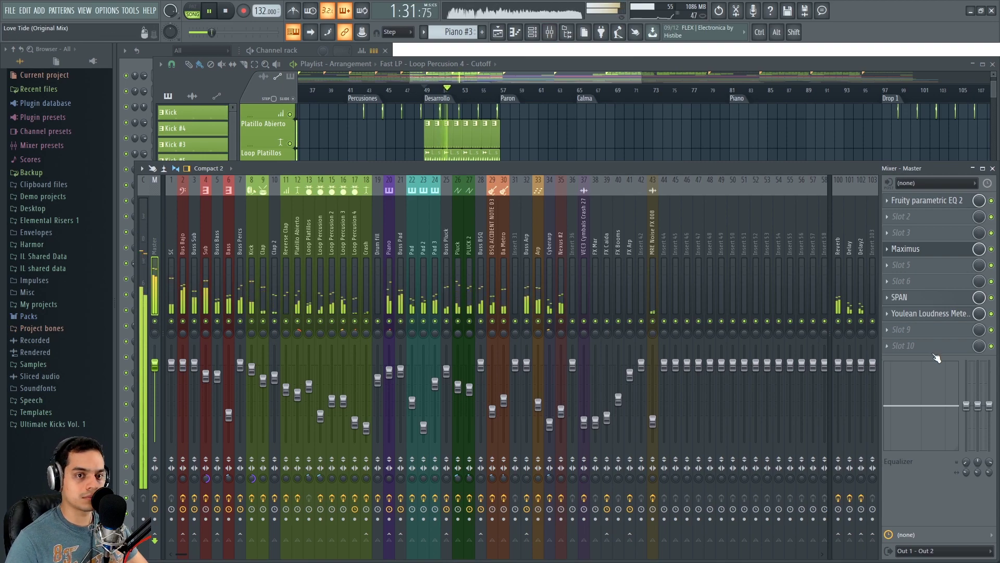
click(934, 254)
click(932, 249)
click(928, 200)
click(927, 200)
click(927, 298)
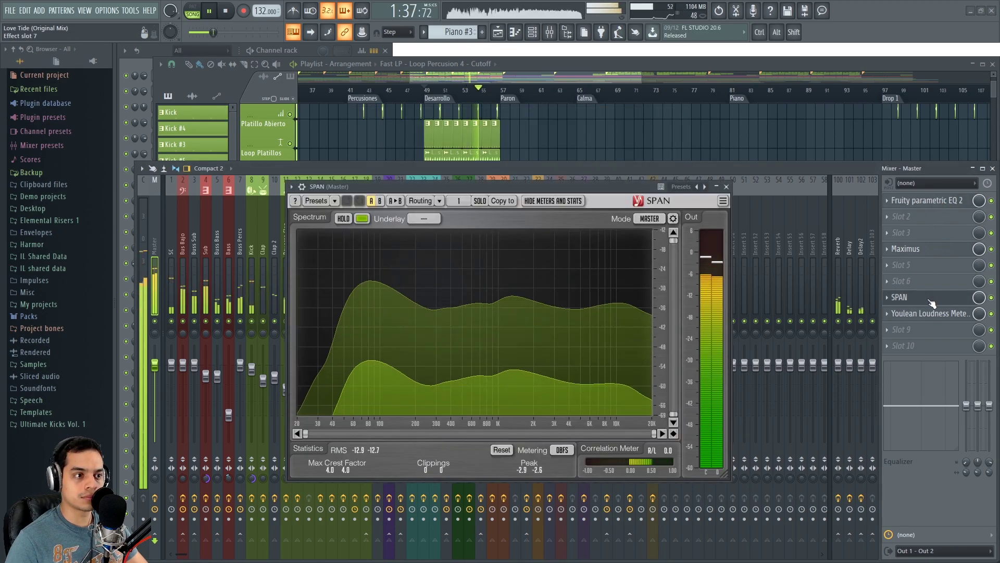
click(932, 302)
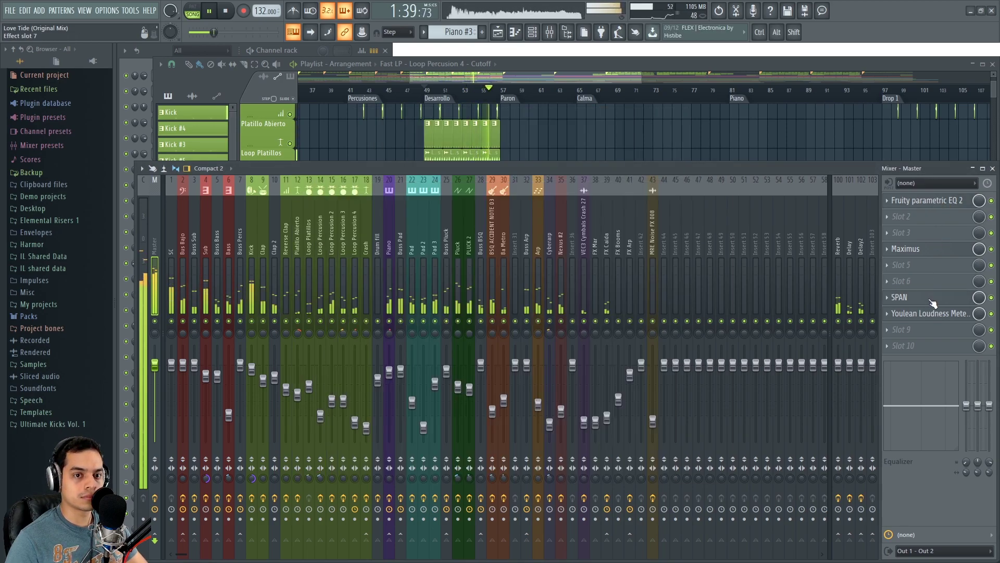
click(928, 313)
click(928, 314)
key(F9)
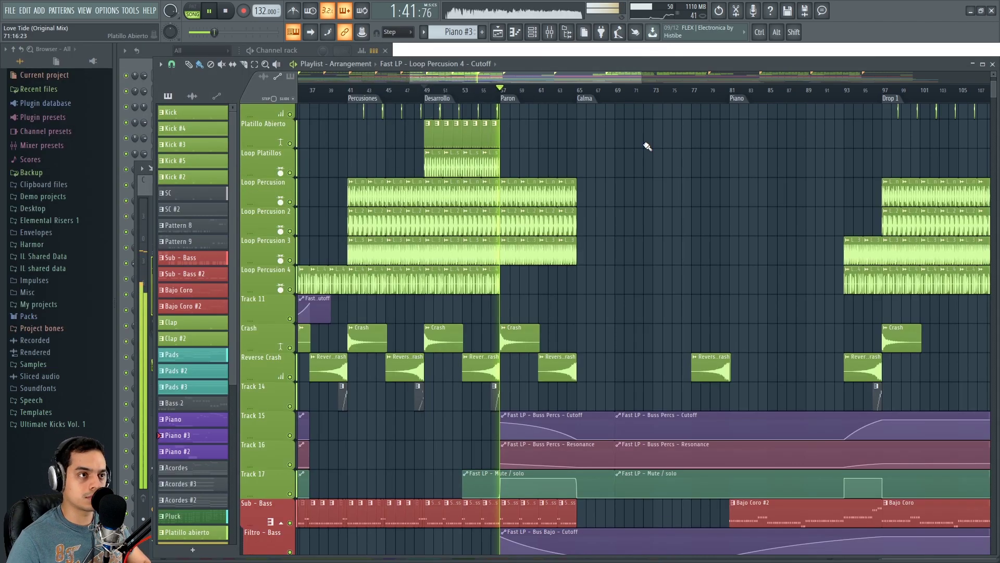
- Stop playback and play the song from bar 93, just before Drop 1
key(space)
scroll(601, 153, up, 2)
scroll(601, 152, up, 2)
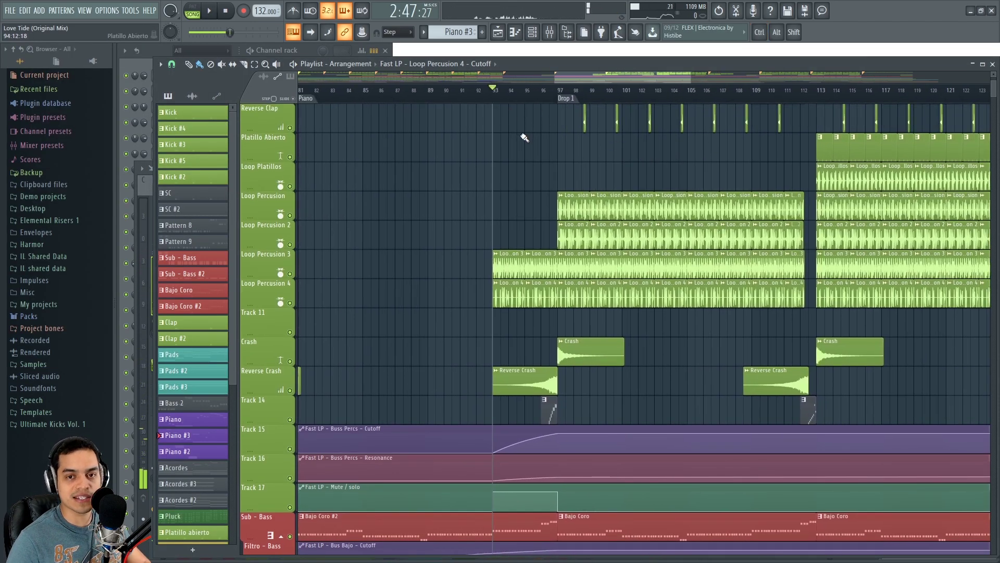
key(space)
scroll(534, 155, up, 2)
scroll(534, 155, up, 1)
- Examine the drum, pad, pluck, arpeggio, piano and FX tracks around Drop 1 while the song plays
scroll(529, 156, down, 8)
scroll(524, 155, down, 6)
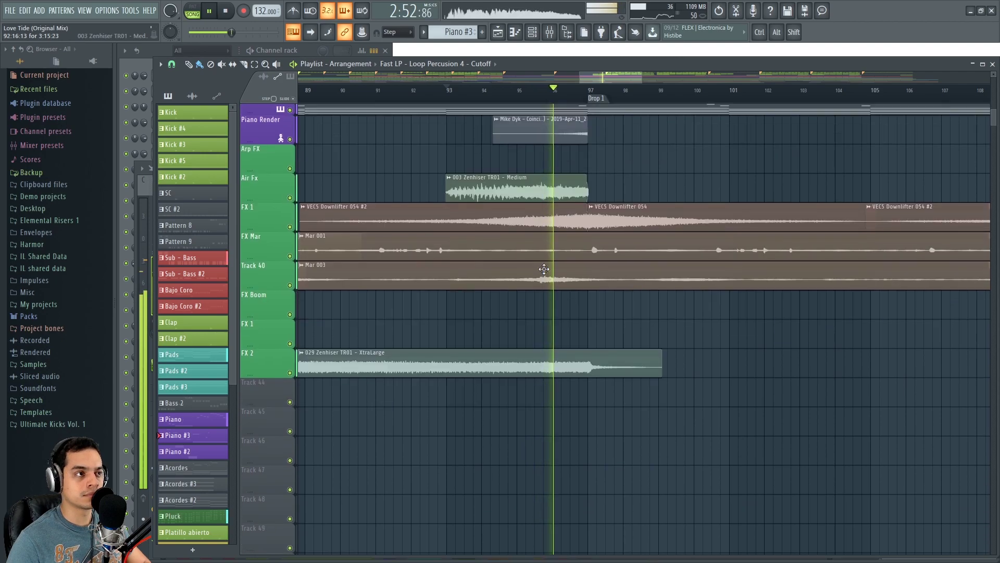
scroll(544, 269, up, 5)
scroll(650, 409, down, 2)
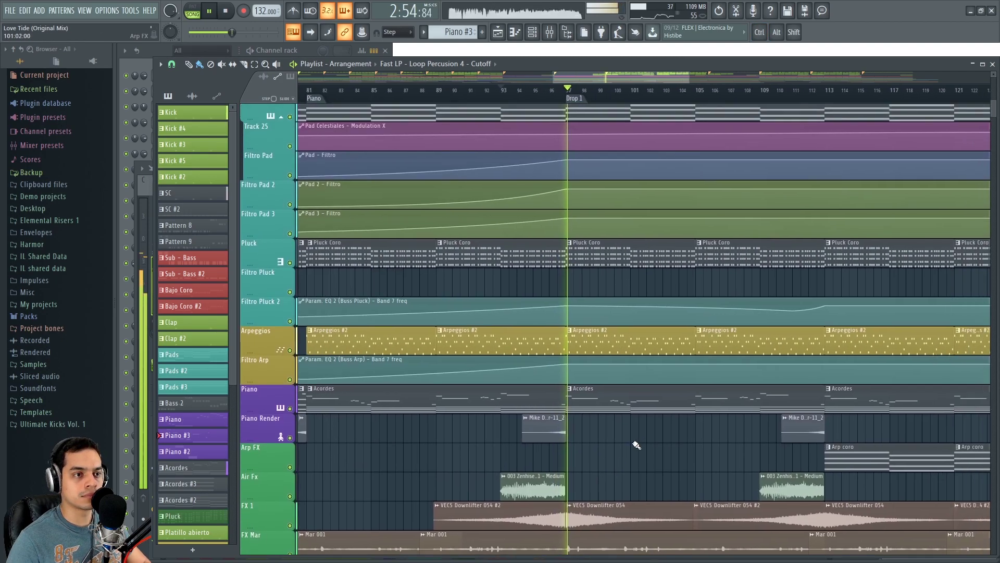
scroll(633, 438, up, 10)
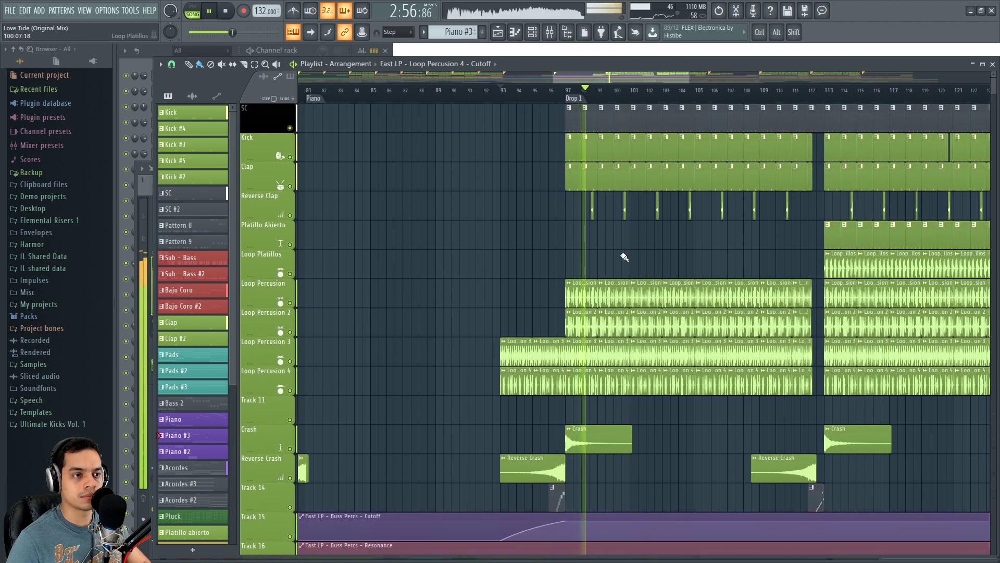
scroll(625, 257, down, 2)
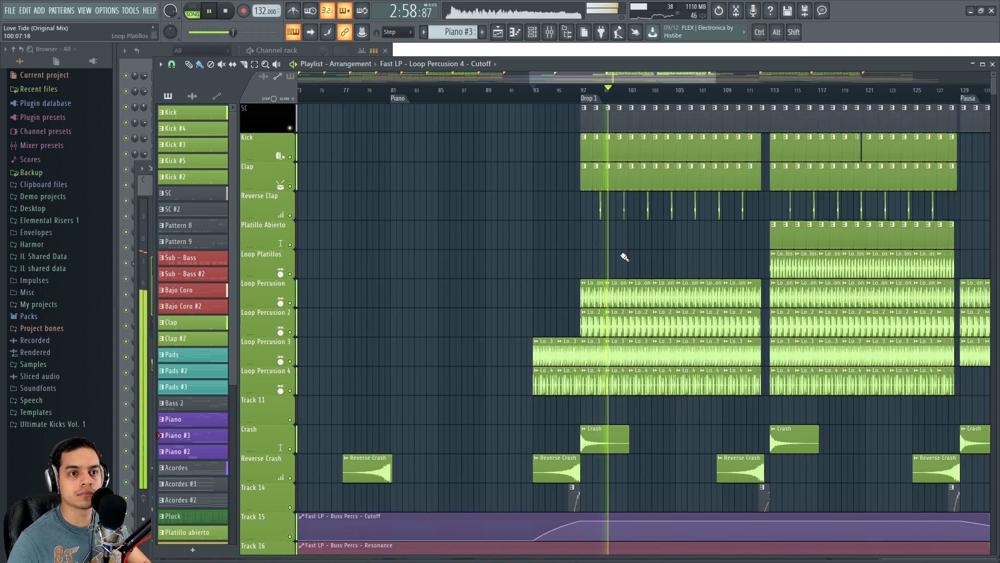
scroll(677, 253, right, 2)
scroll(614, 260, up, 2)
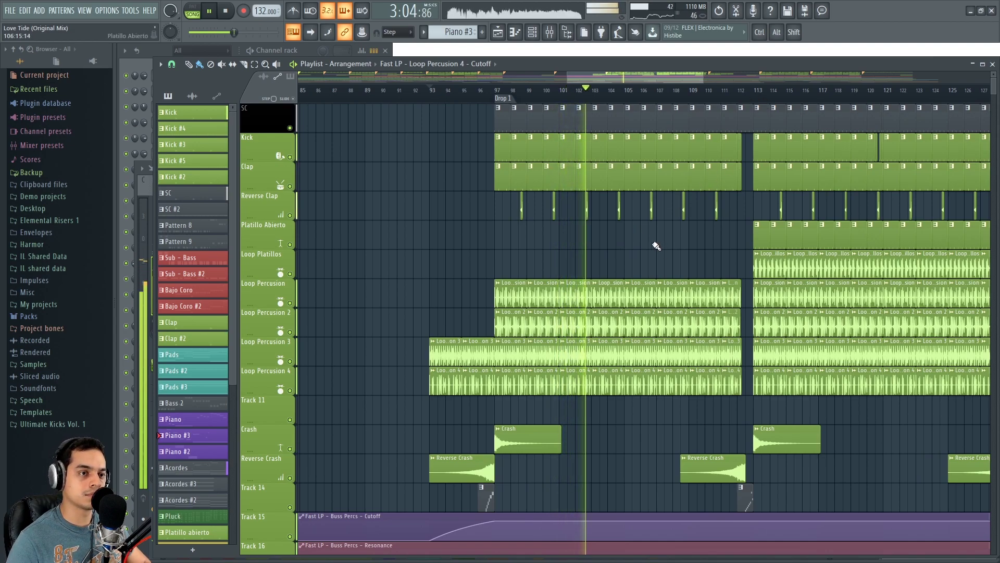
scroll(654, 245, down, 6)
scroll(730, 175, down, 5)
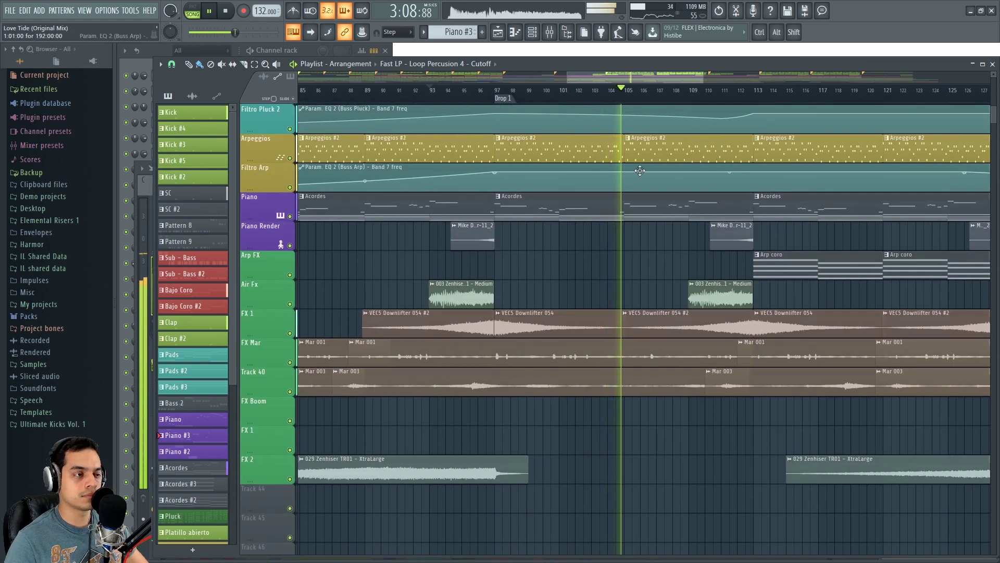
- Check the mixer levels and effect slots of individual channels, including Sub, during Drop 1
key(F9)
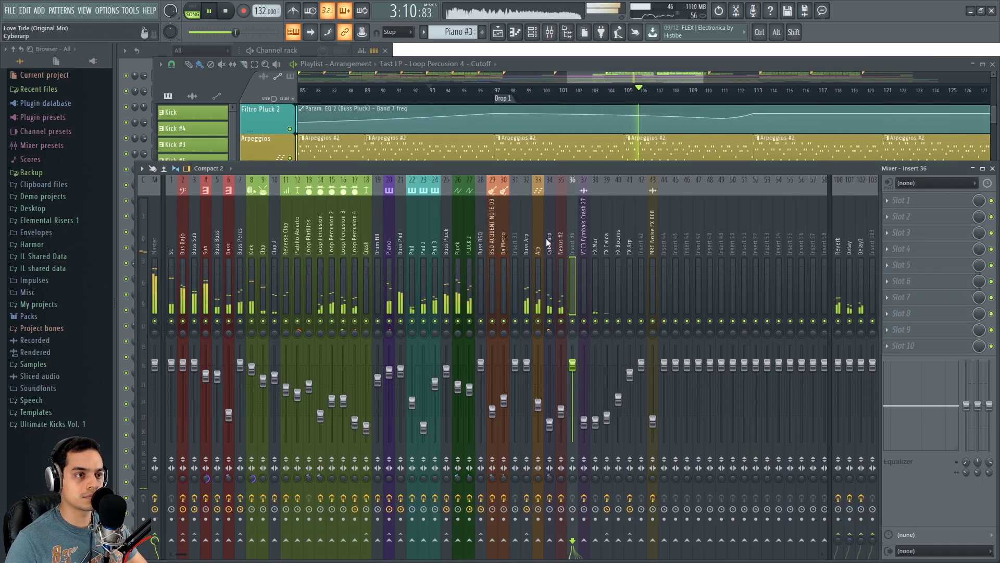
click(308, 243)
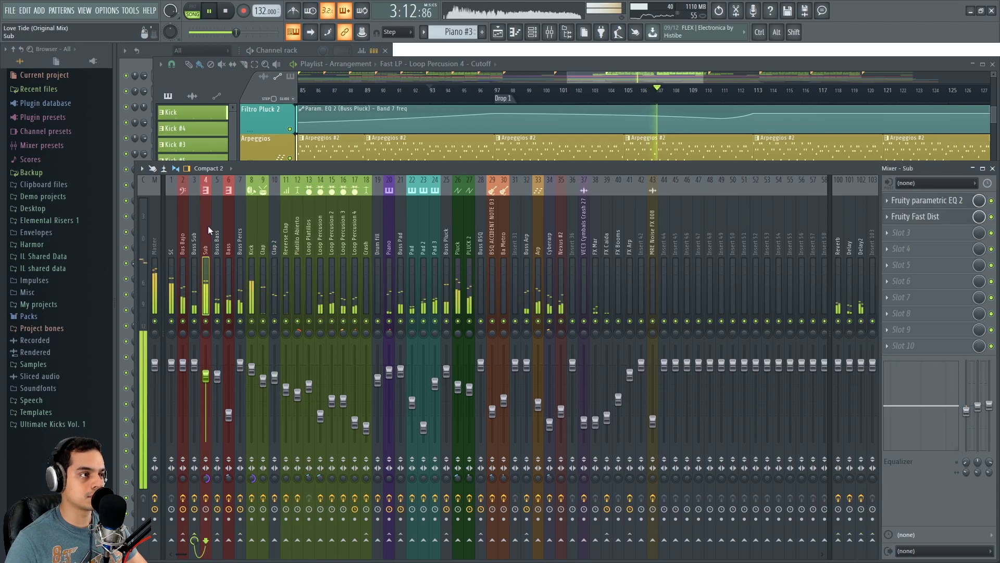
click(173, 223)
key(F9)
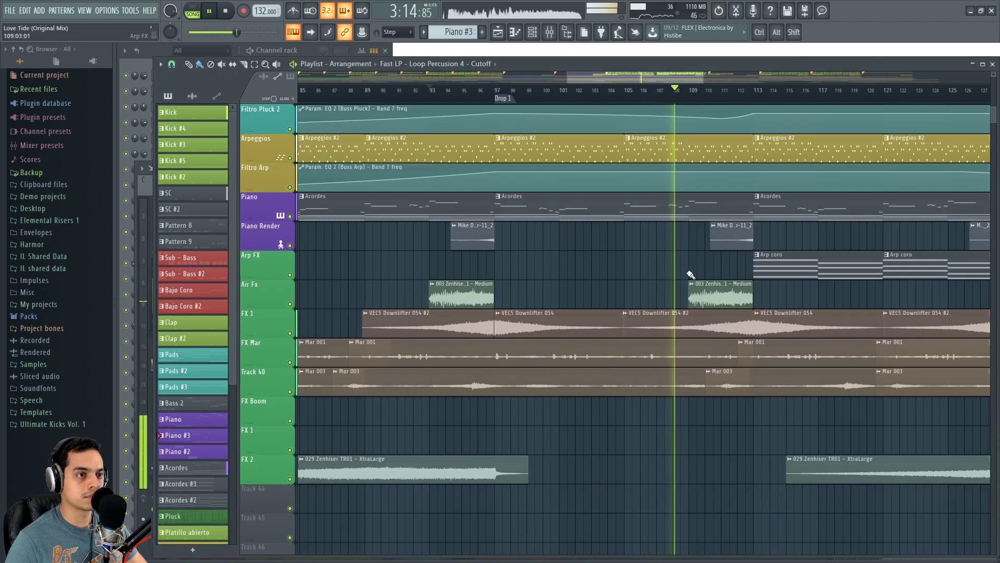
- Return to the drum tracks in Drop 1, stop playback and reset the playhead to the song's start
scroll(743, 227, up, 10)
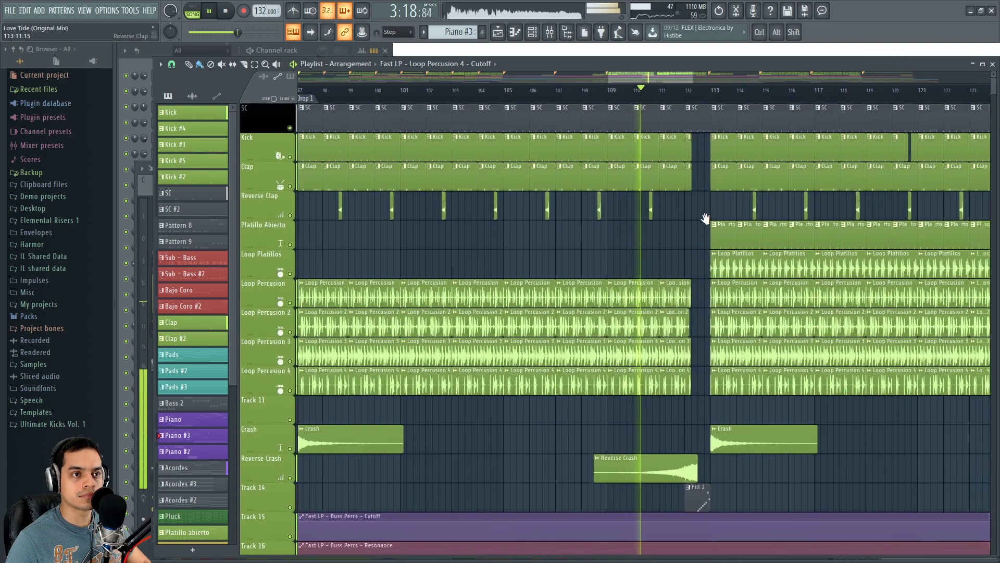
click(227, 12)
click(227, 12)
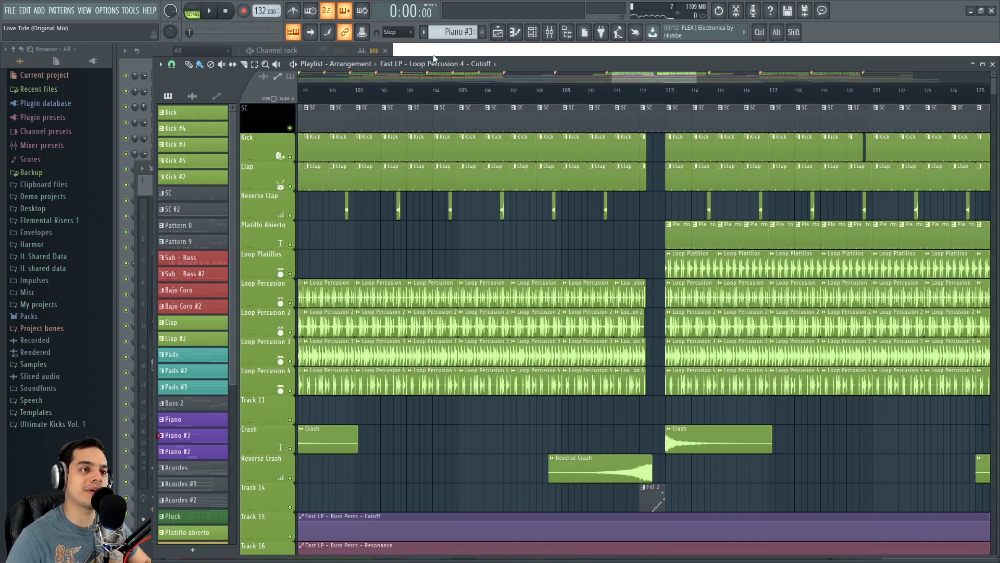
- Examine the drum and percussion arrangement from the song's start through the Cambio 1, Cambio 2 and Cambio 3 sections
scroll(493, 258, down, 6)
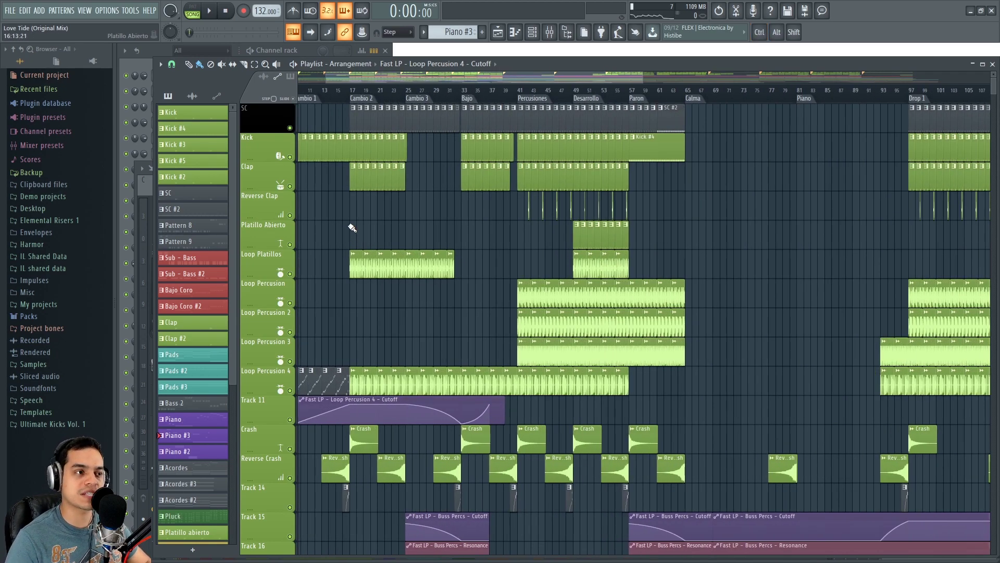
scroll(350, 229, up, 3)
drag(428, 77, 371, 245)
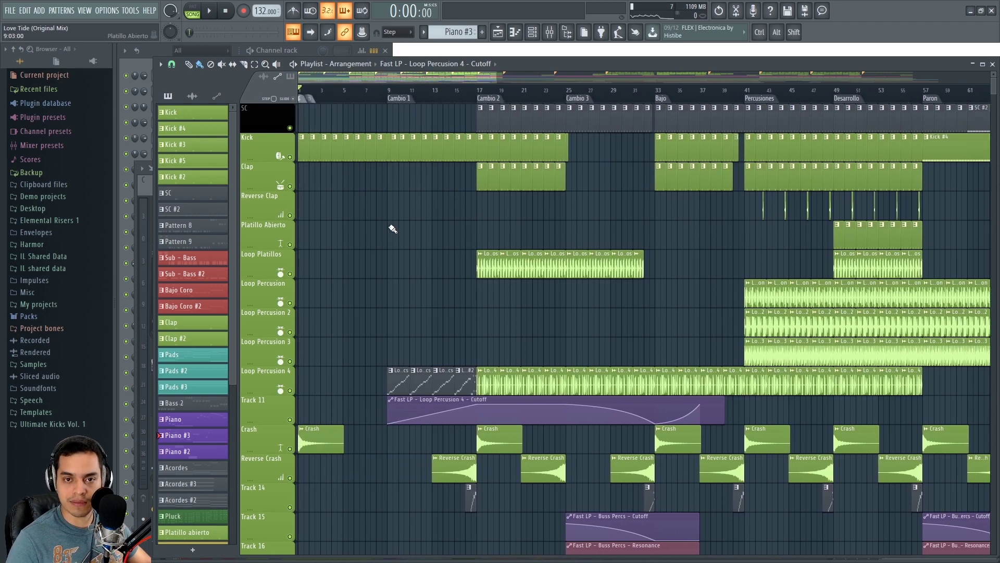
scroll(385, 116, up, 3)
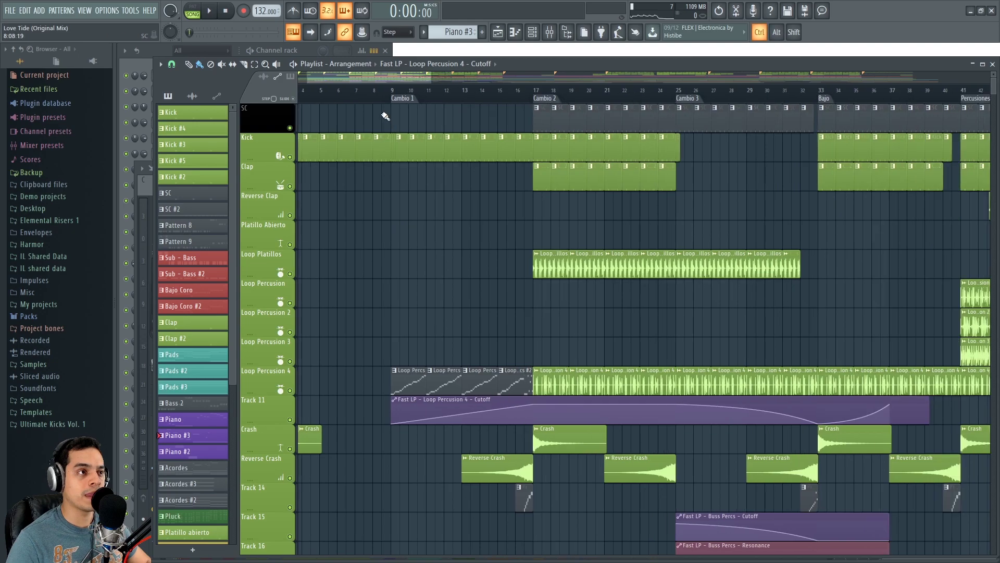
scroll(352, 97, up, 3)
scroll(436, 190, down, 6)
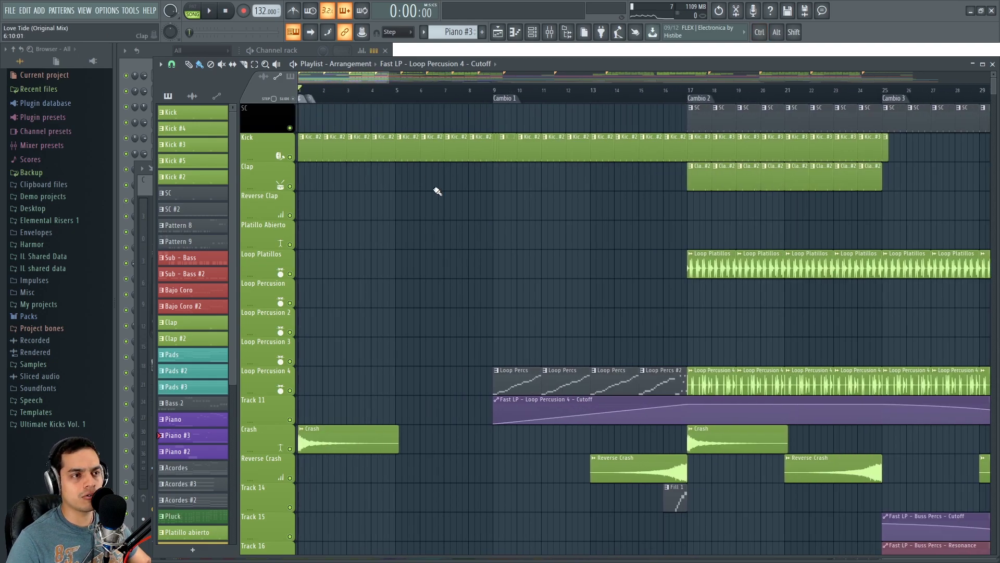
scroll(339, 173, down, 4)
scroll(339, 173, up, 5)
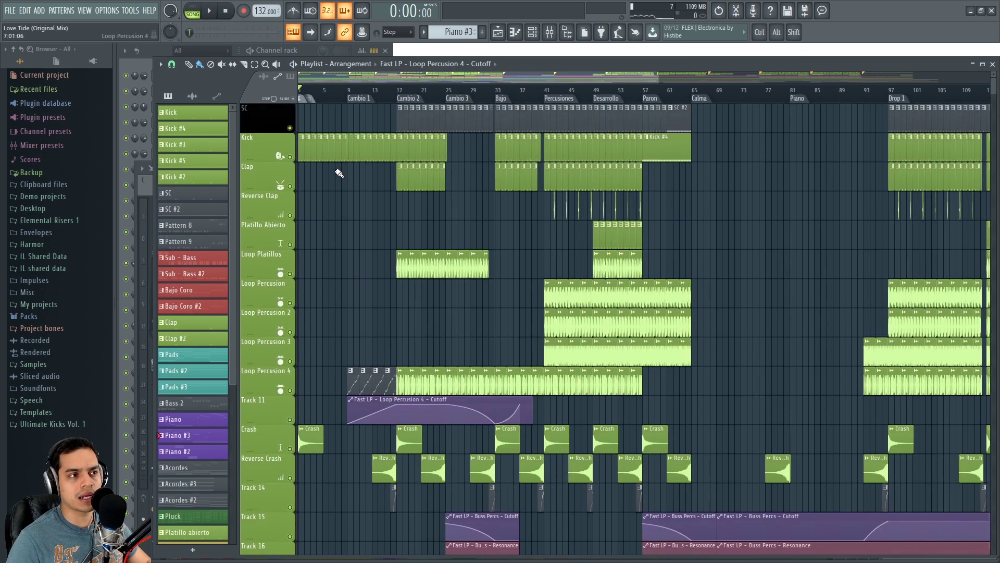
scroll(458, 216, up, 4)
scroll(588, 236, right, 2)
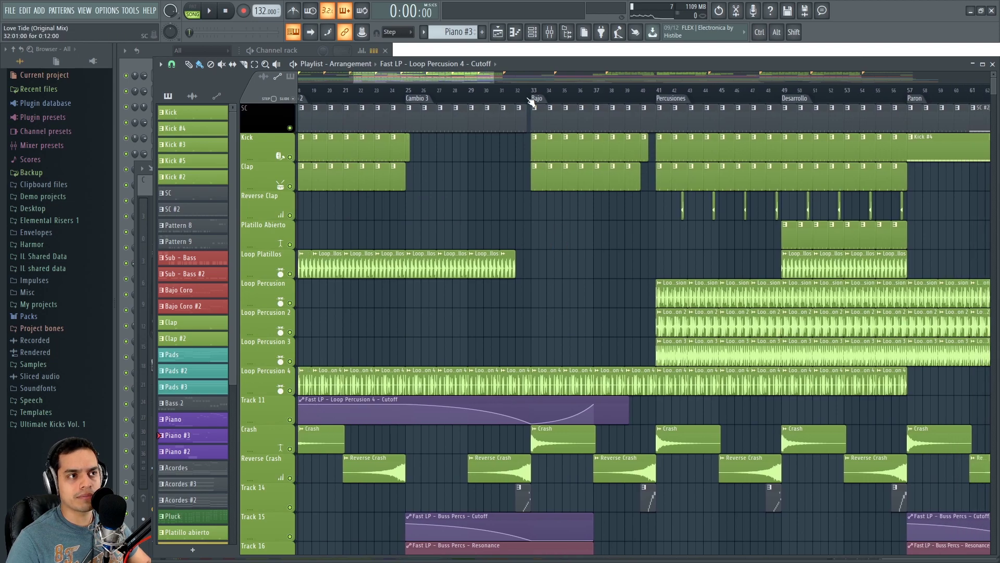
- Place the playhead at the Bajo marker on bar 33 and examine the drum layers from Bajo to Desarrollo
scroll(607, 215, down, 4)
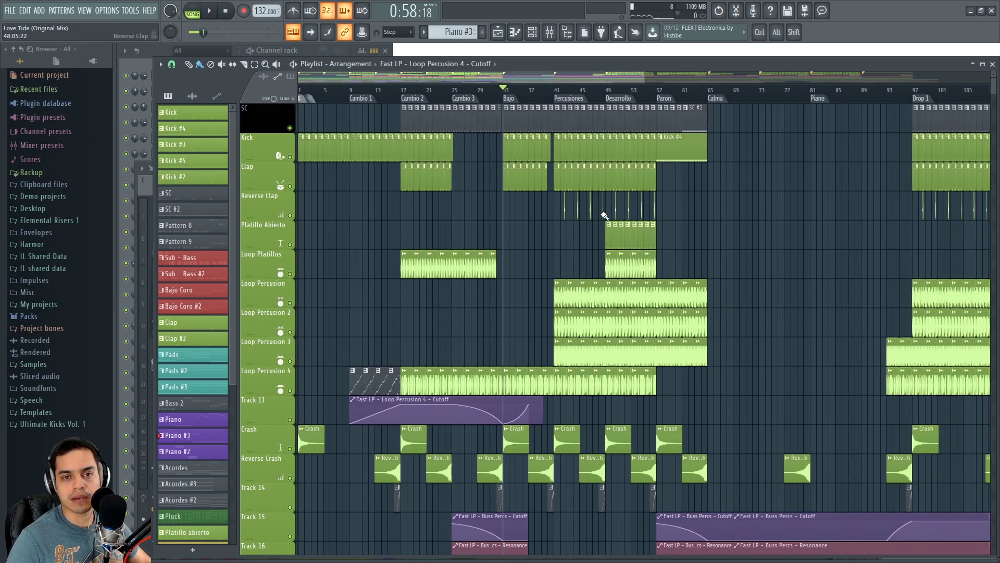
scroll(570, 240, up, 3)
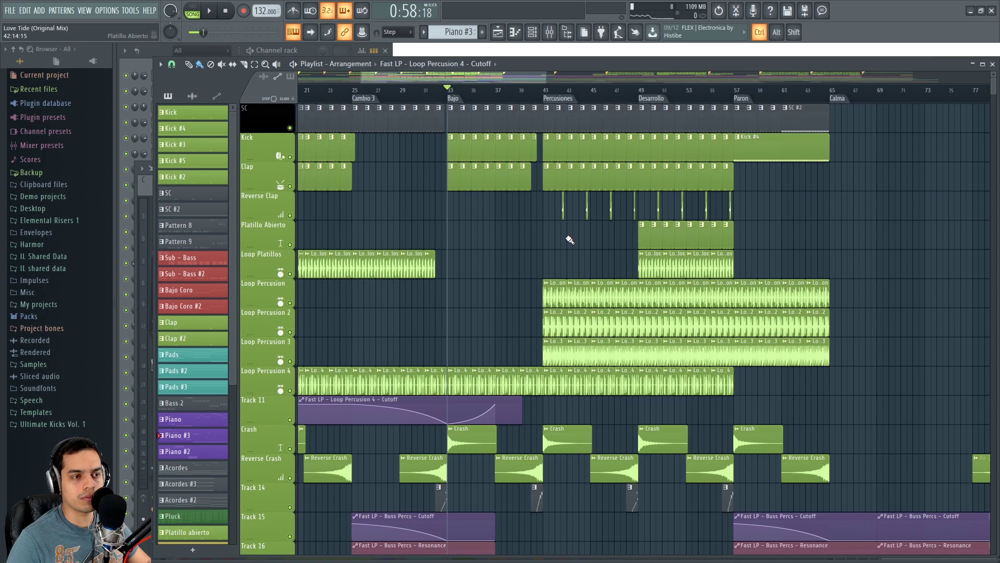
scroll(570, 239, up, 4)
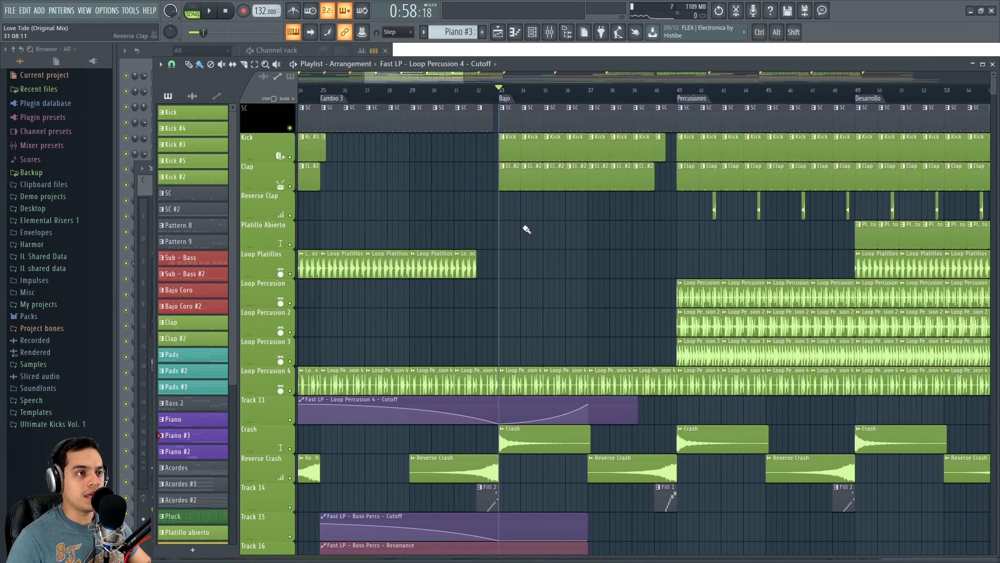
scroll(374, 204, down, 6)
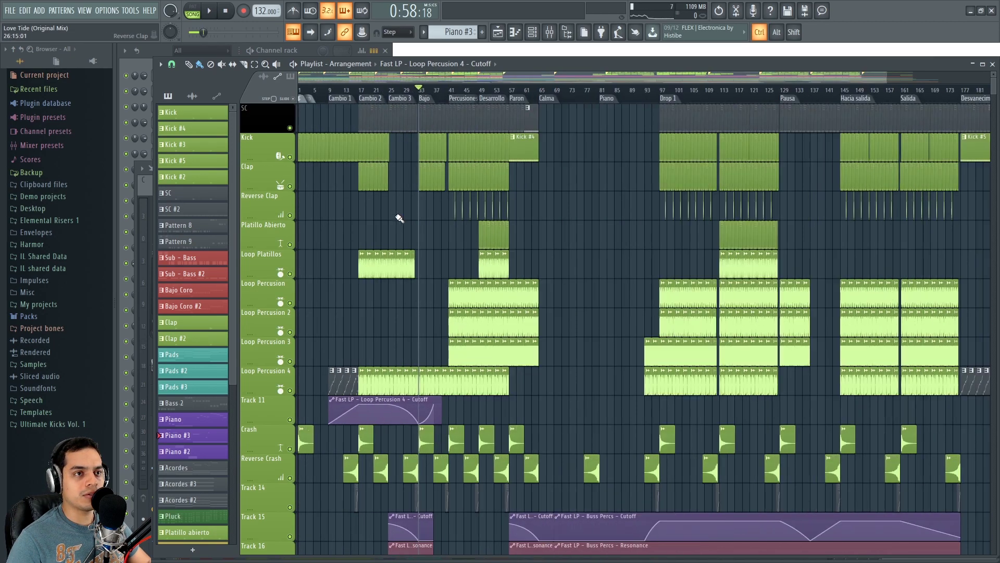
drag(392, 93, 543, 109)
scroll(424, 230, up, 7)
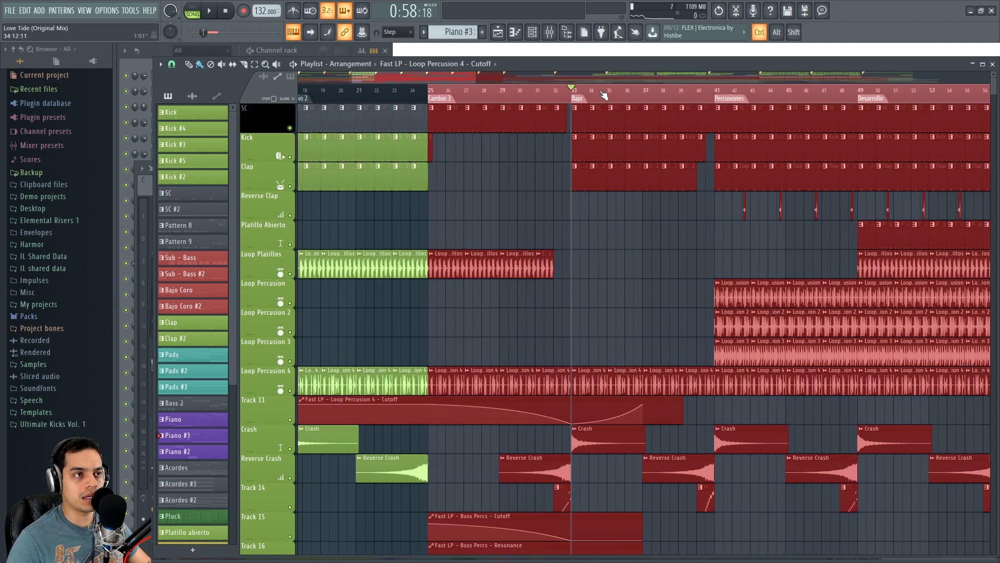
click(614, 151)
- Play the Bajo section briefly from bar 33 and stop playback
scroll(630, 244, right, 2)
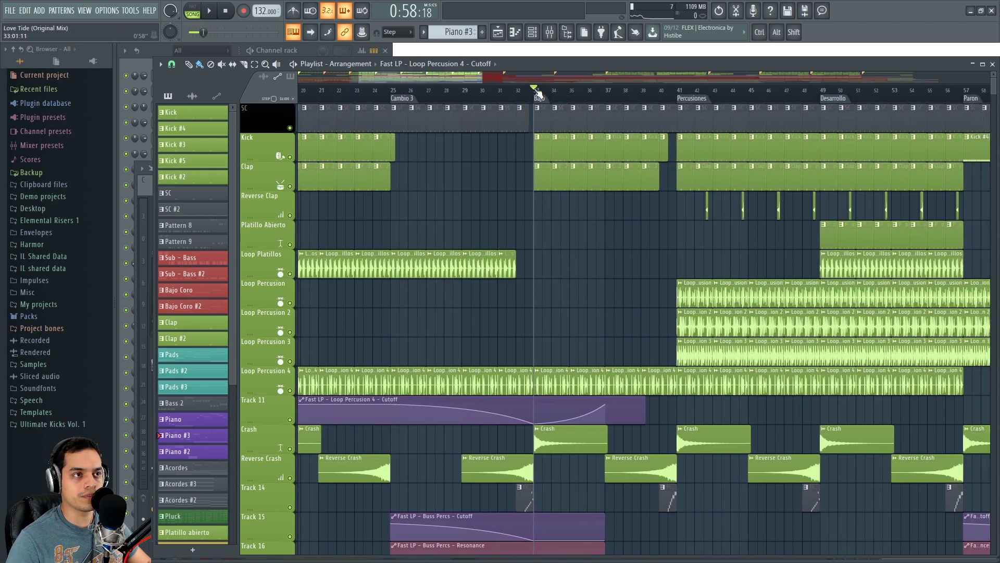
key(space)
scroll(524, 232, up, 3)
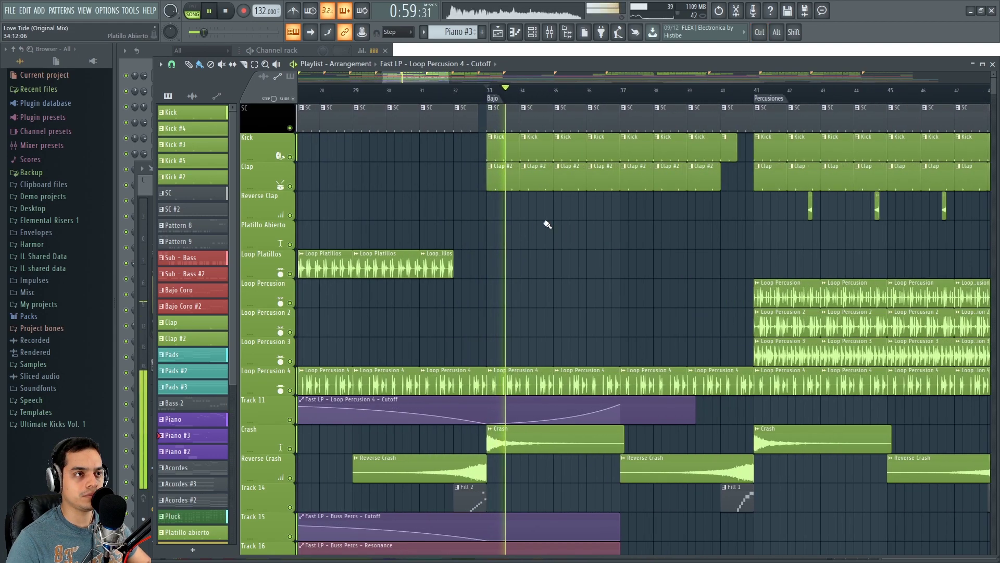
key(space)
- Make the Kick clip's pattern at bar 33 active, show it in the channel rack and switch playback to pattern mode
click(153, 47)
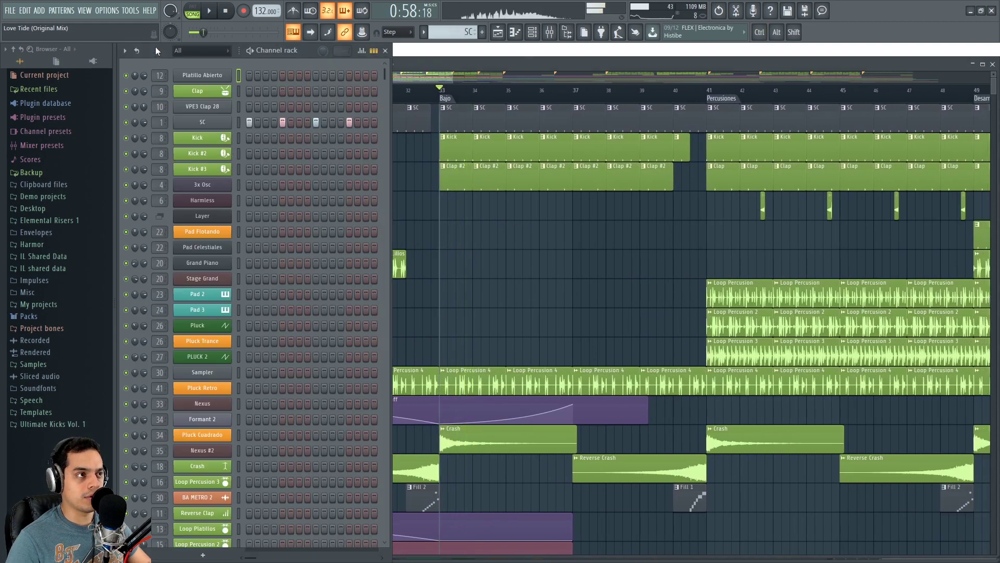
key(F5)
click(458, 139)
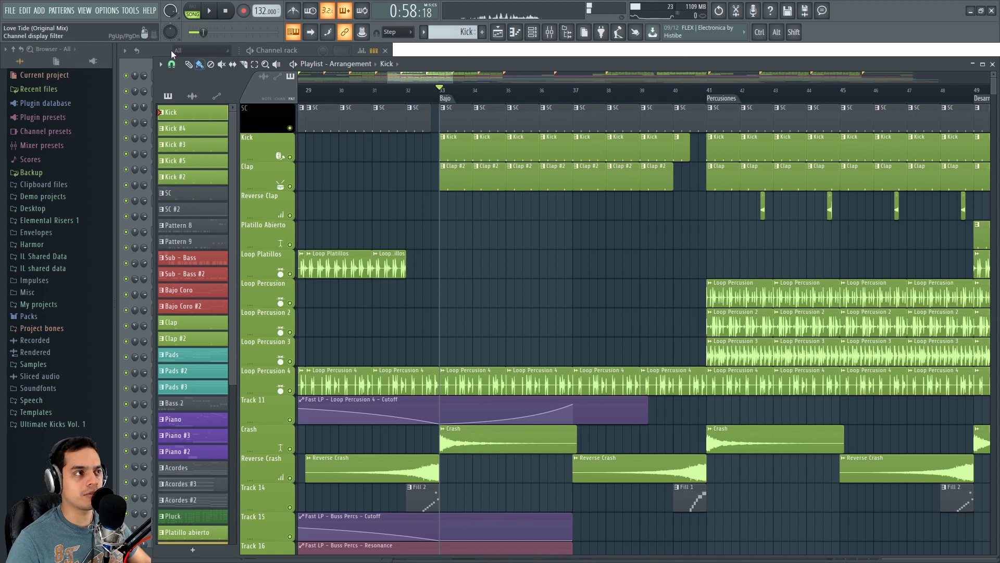
key(F6)
key(l)
- Play the Kick pattern on its own, stop it and return to the playlist
key(space)
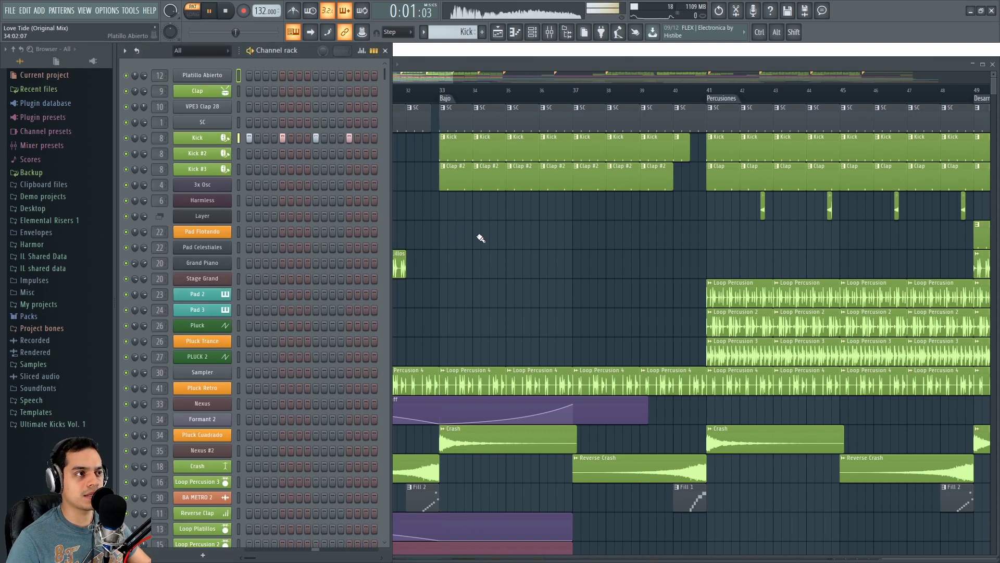
key(space)
key(F5)
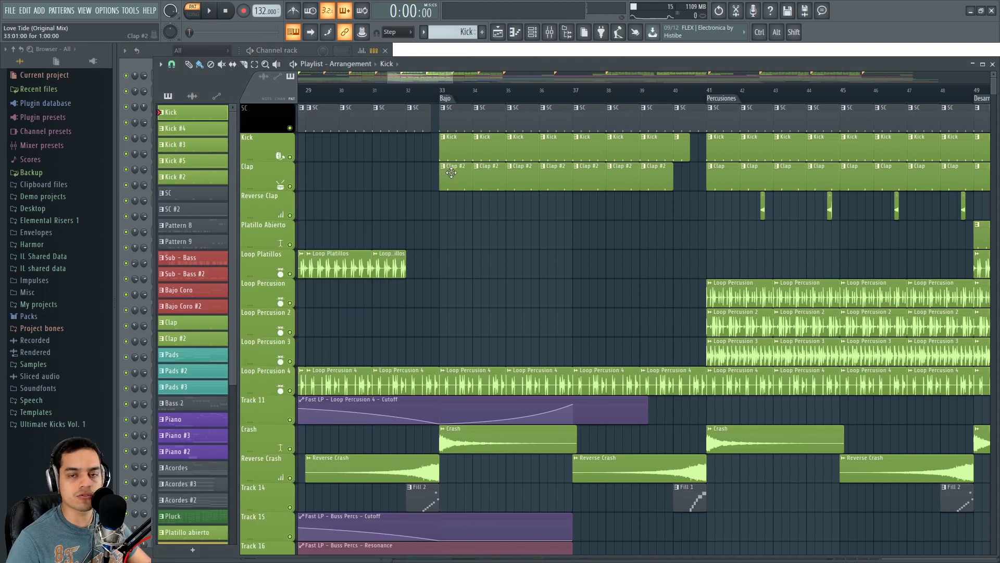
- Show the Clap #2 pattern from bar 33 in the channel rack, audition it and inspect the VPE3 Clap 28 channel's settings
click(451, 174)
key(F6)
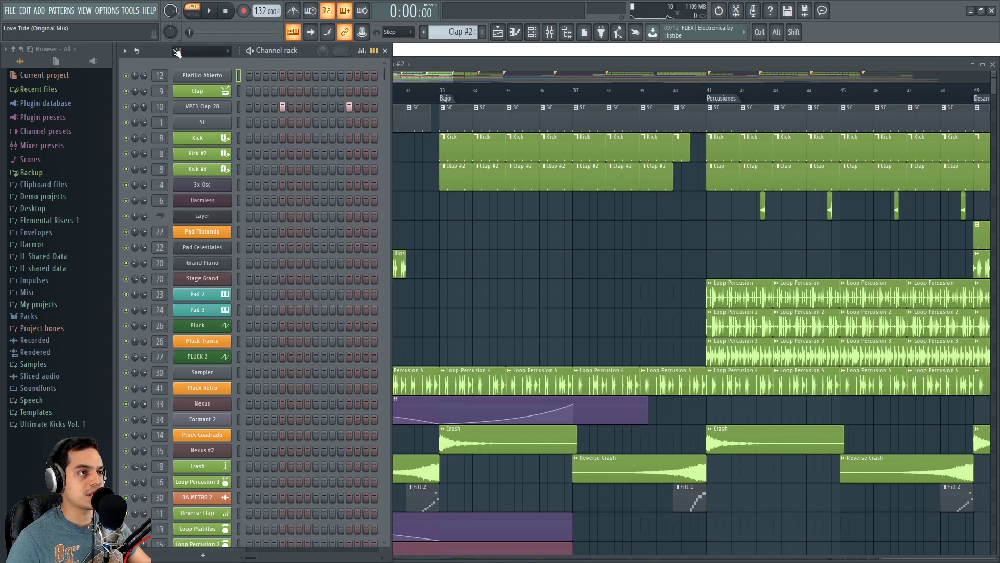
click(212, 110)
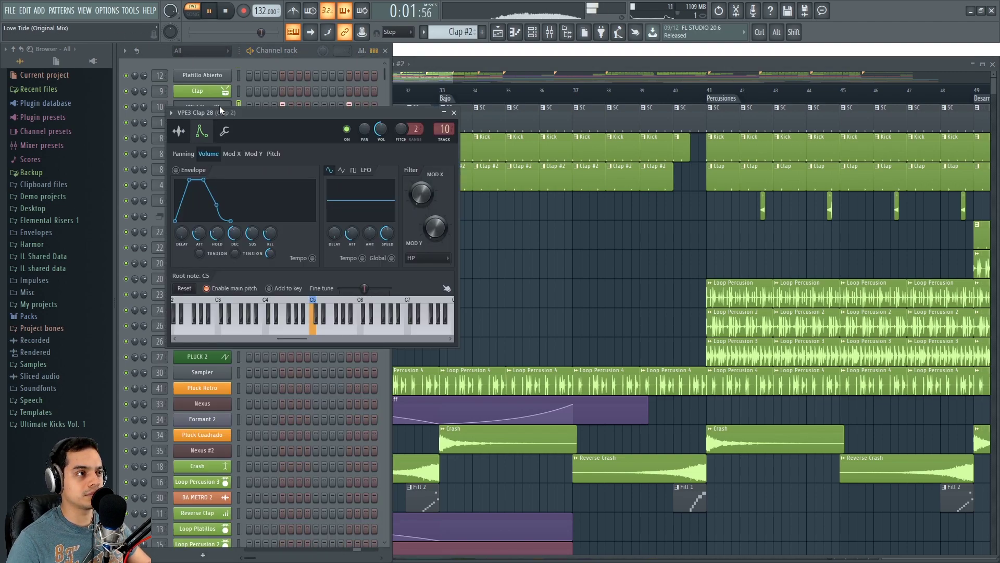
click(455, 112)
key(F5)
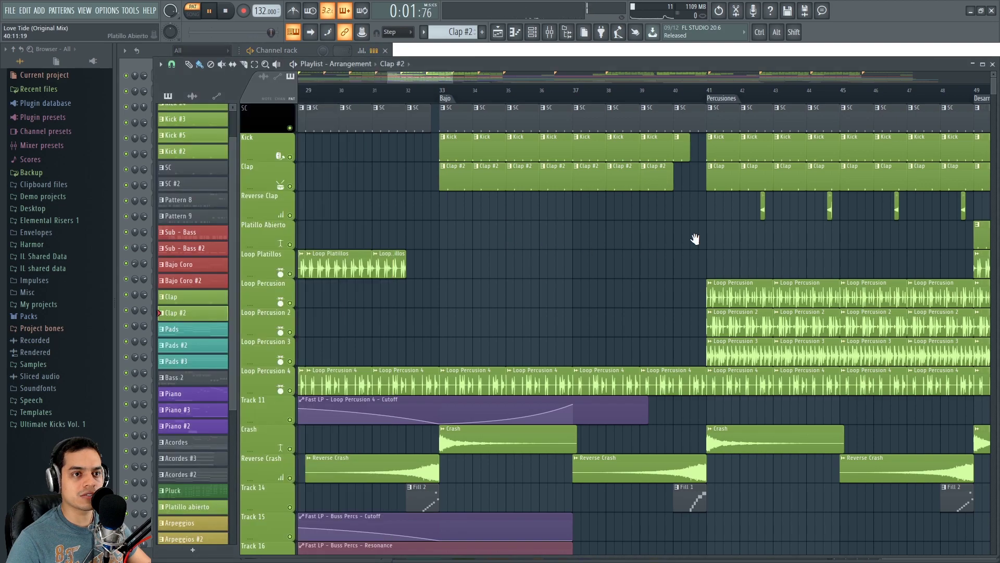
key(space)
- Solo the Clap and Reverse Clap tracks, play them from just before Percusiones on bar 41, and stop playback
scroll(693, 240, up, 4)
scroll(636, 263, up, 2)
click(566, 89)
right_click(291, 187)
click(289, 215)
key(space)
click(433, 91)
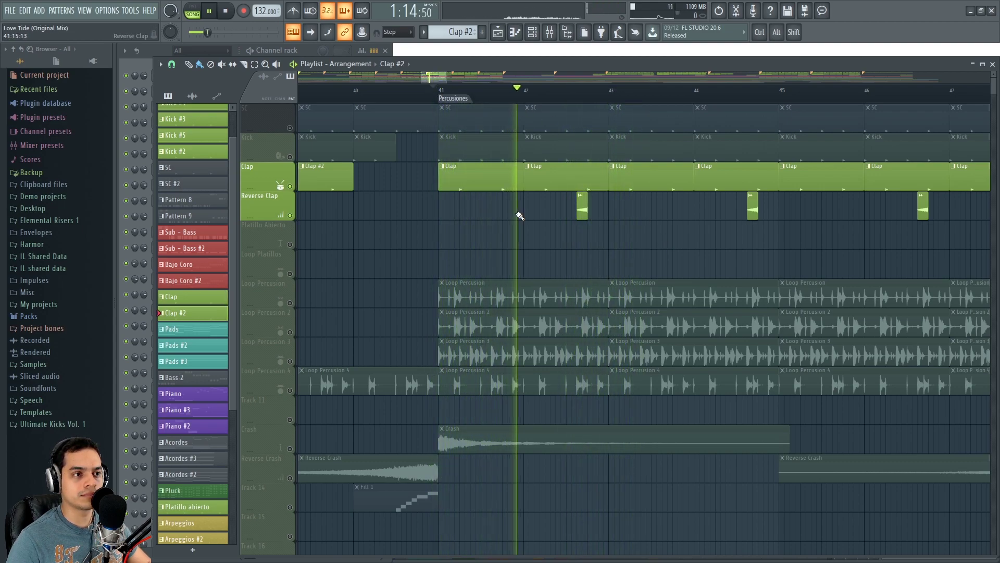
key(space)
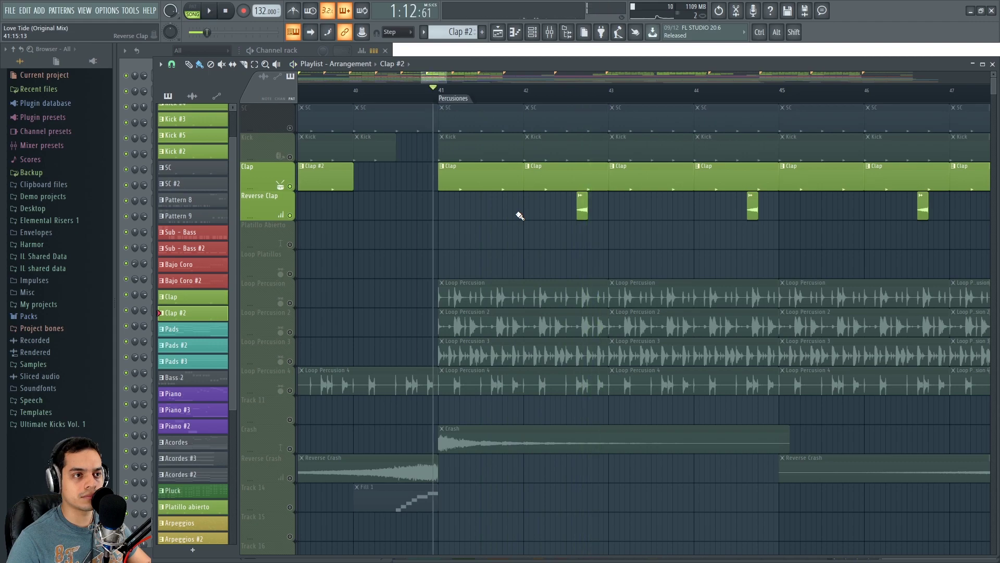
- Make the Clap pattern at bar 41 active and check its Clap and VPE3 Clap 28 channels in the channel rack
click(452, 178)
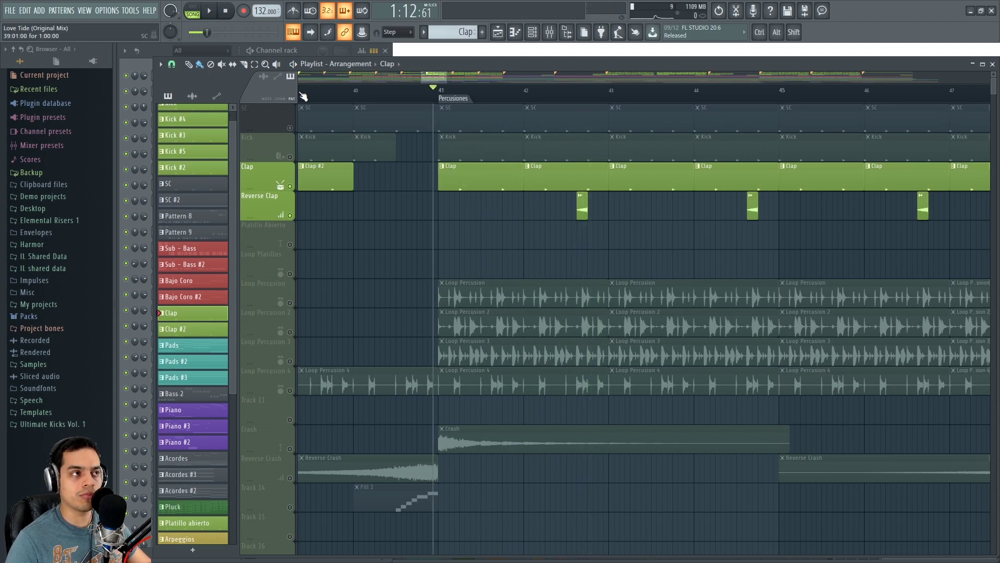
click(152, 45)
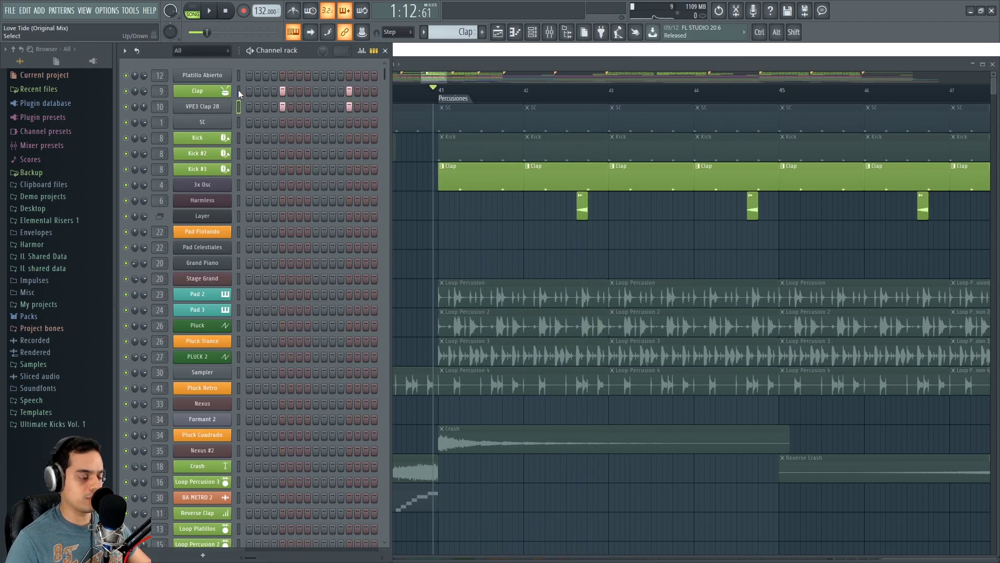
click(239, 106)
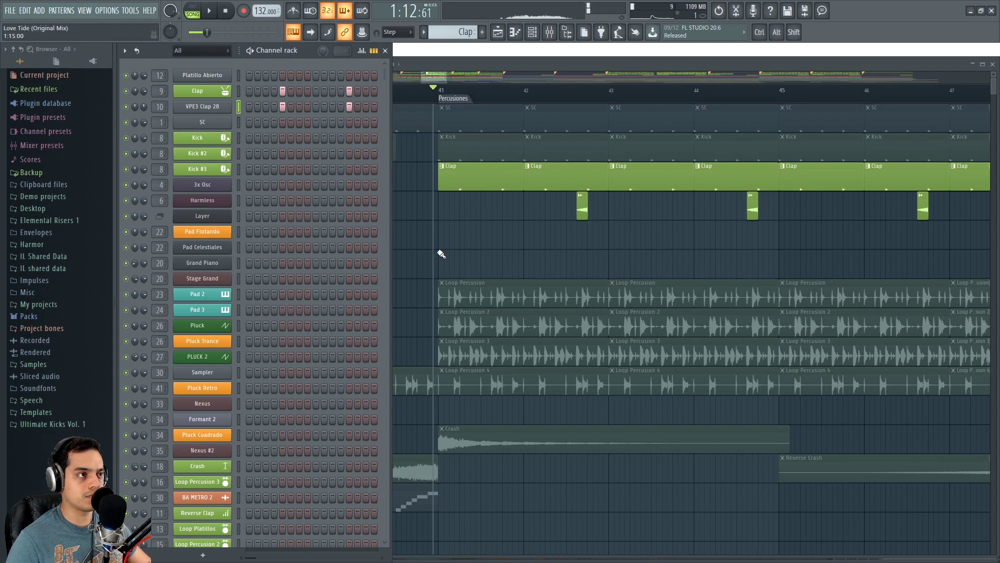
click(441, 254)
- End the Clap and Reverse Clap solo so that all playlist tracks are unmuted
scroll(447, 257, down, 6)
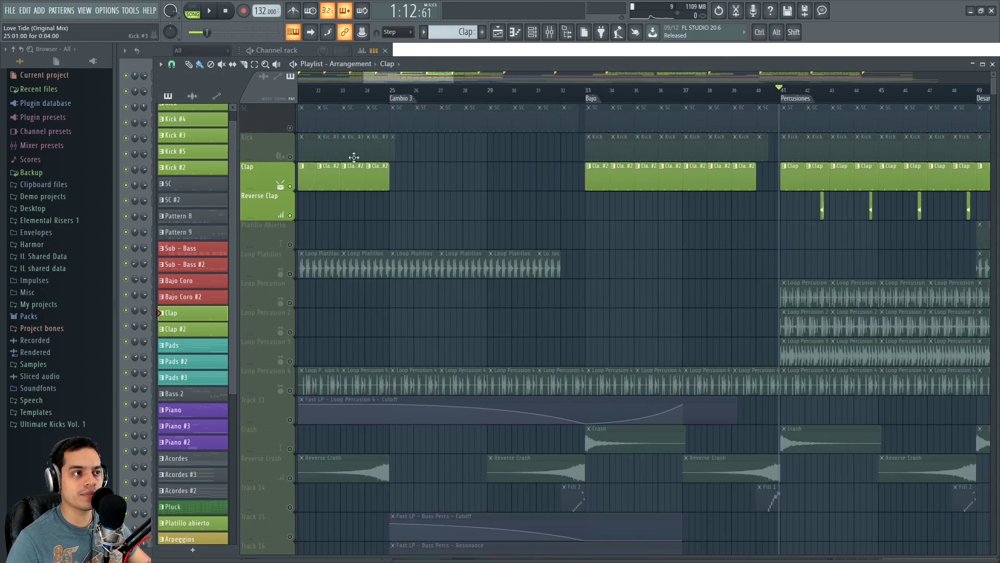
click(290, 157)
scroll(432, 219, down, 6)
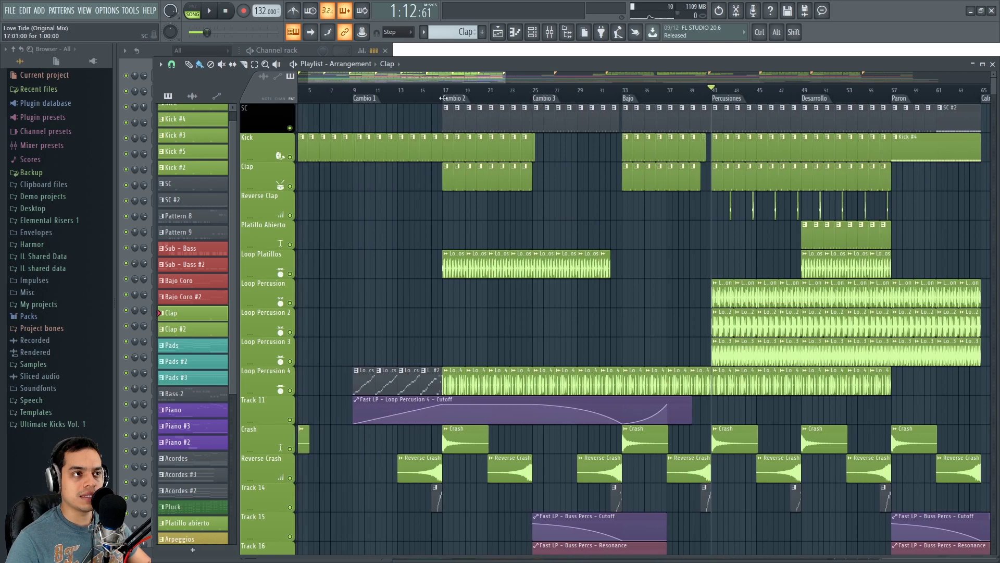
- Play the transition into Cambio 2 on bar 17, stop, and briefly check the Clap #2 pattern in the channel rack
click(428, 95)
scroll(491, 196, left, 2)
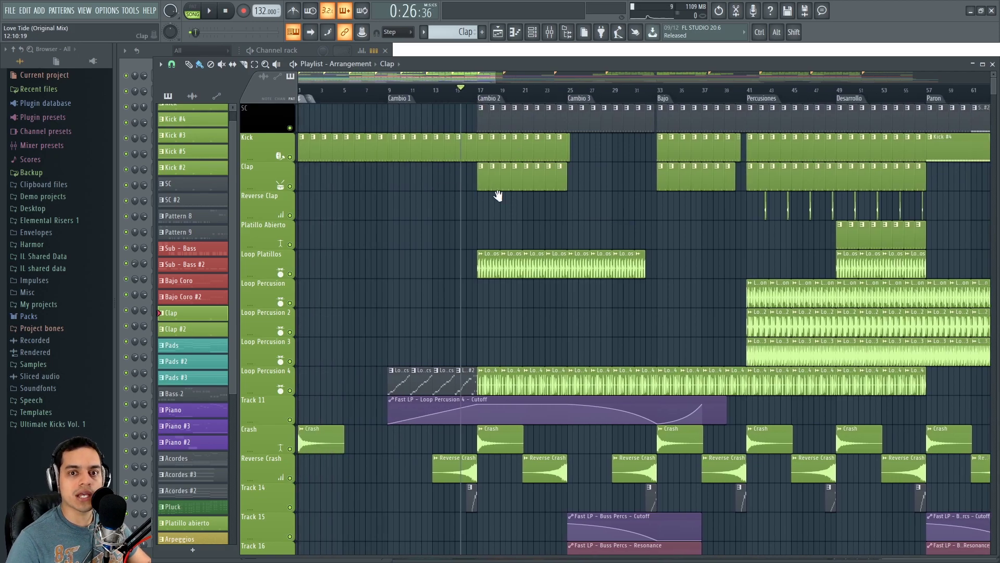
scroll(504, 221, up, 5)
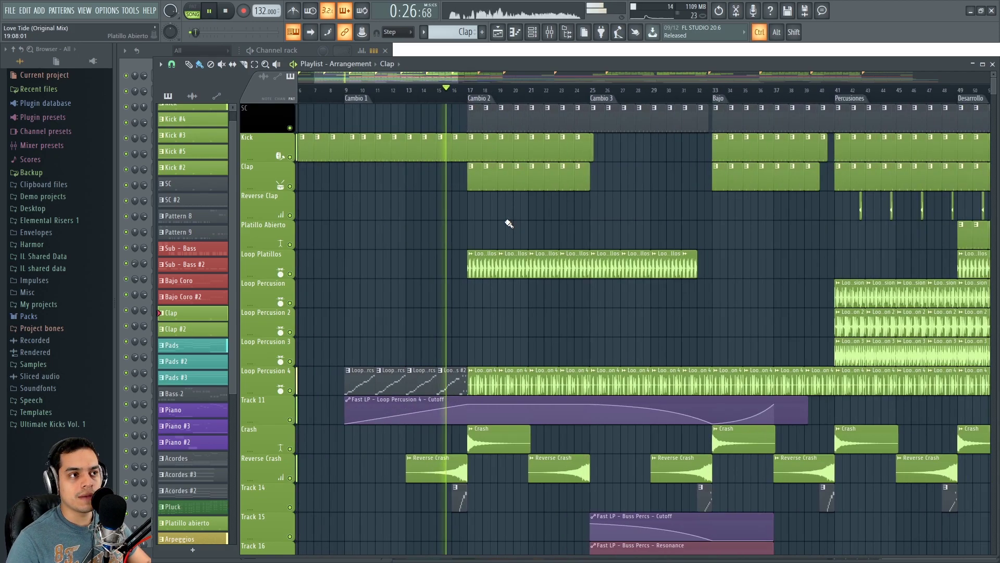
key(space)
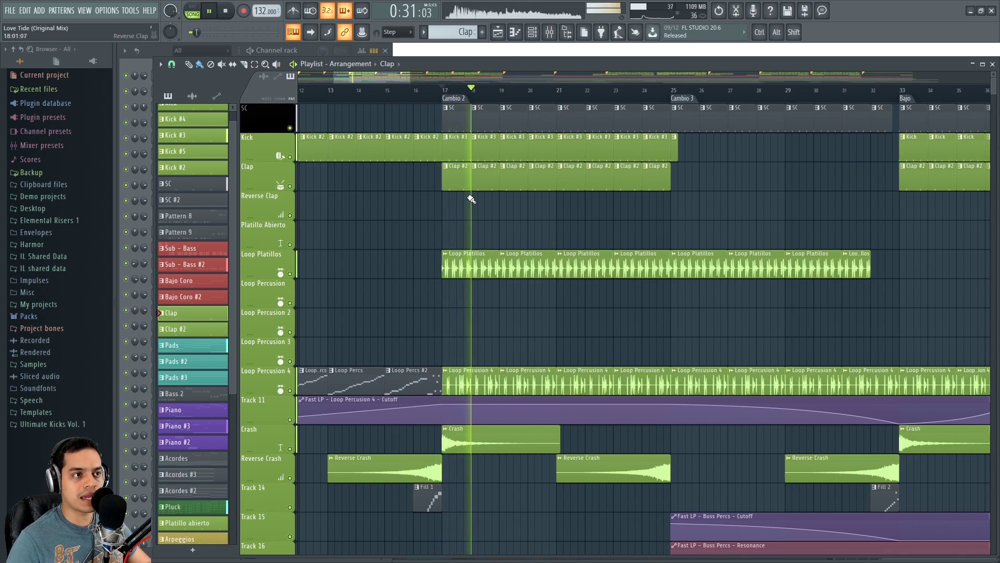
key(space)
key(F6)
key(F6)
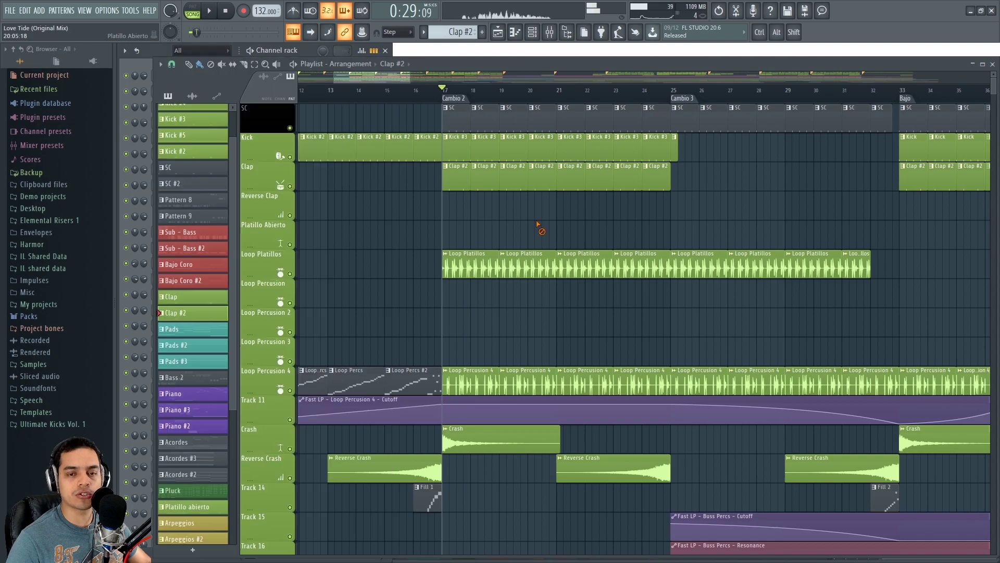
- Play the Percusiones section with all tracks from bar 41 and stop playback
scroll(650, 220, down, 6)
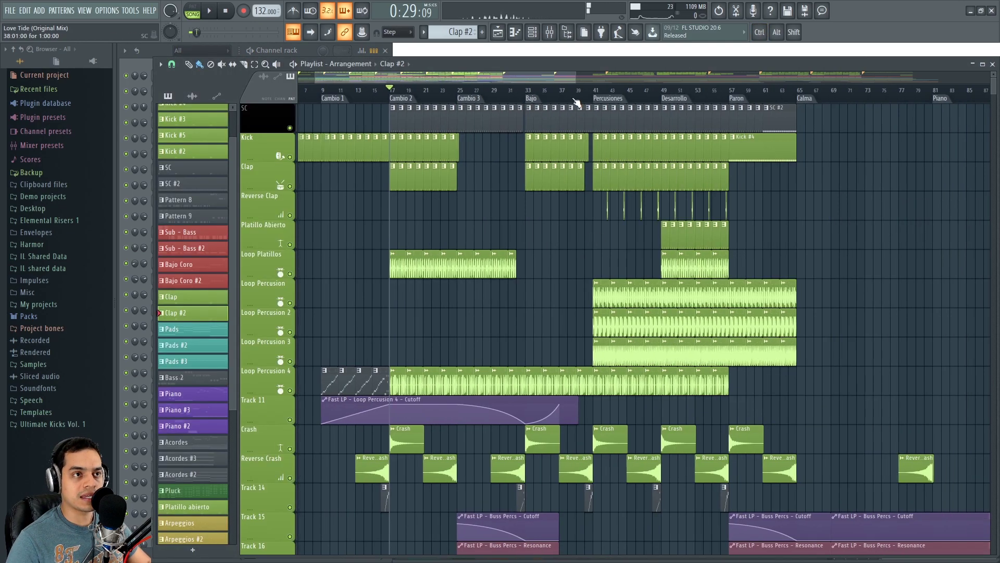
click(600, 93)
key(space)
scroll(599, 95, up, 4)
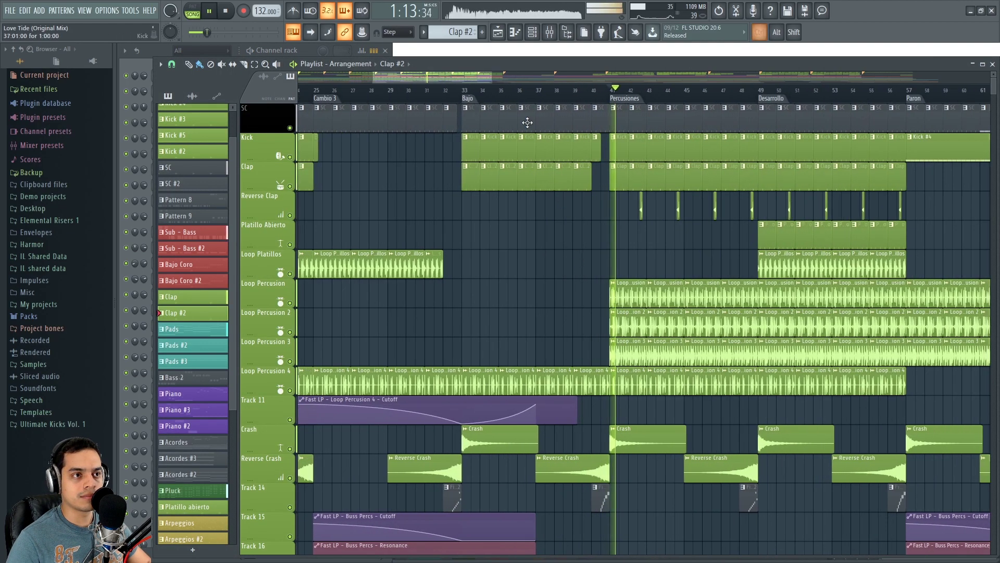
click(463, 94)
click(610, 94)
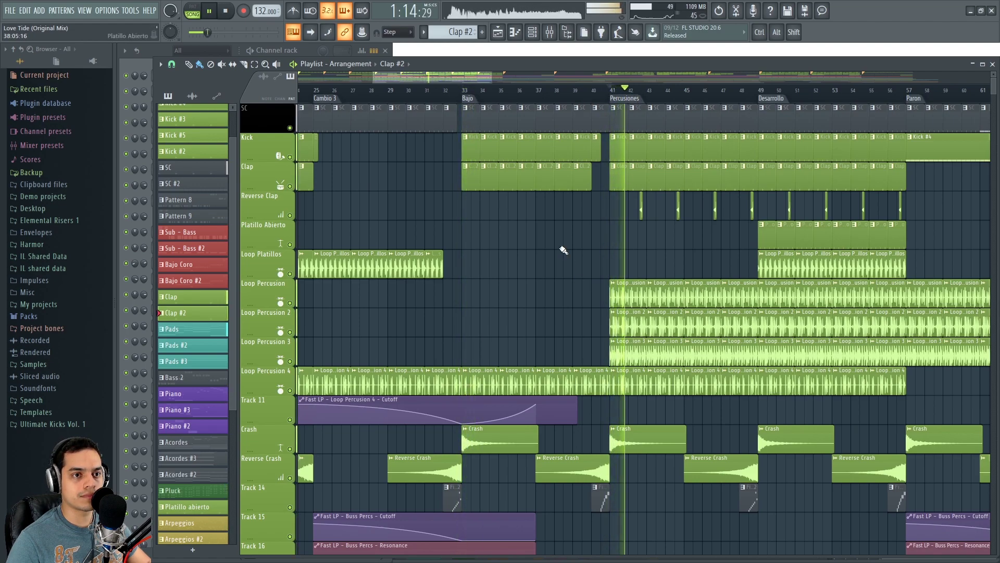
key(space)
- Pick the Loop Platillos clip at bar 17, place the playhead at the Cambio 2 marker and examine the loop layers there
scroll(447, 317, up, 5)
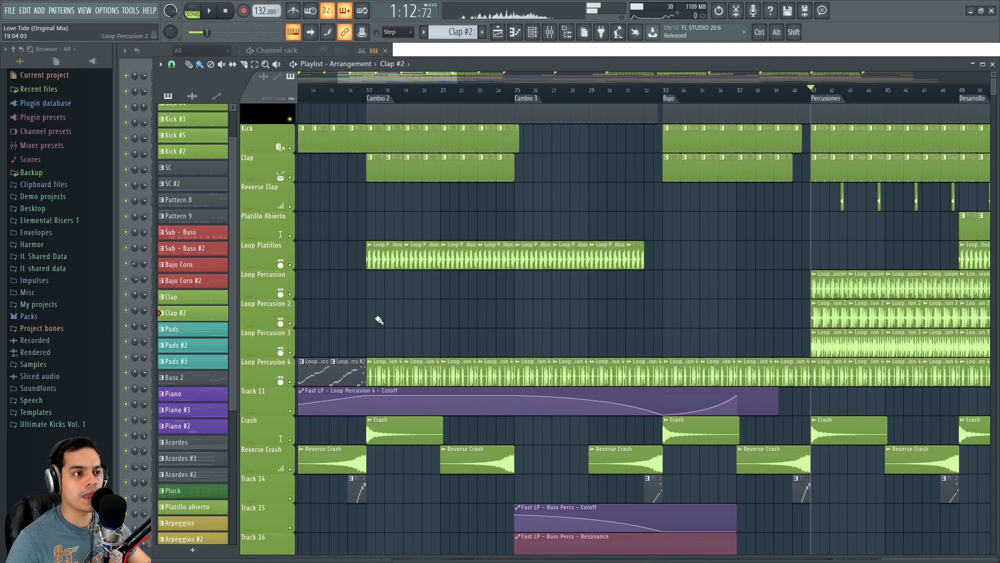
click(365, 258)
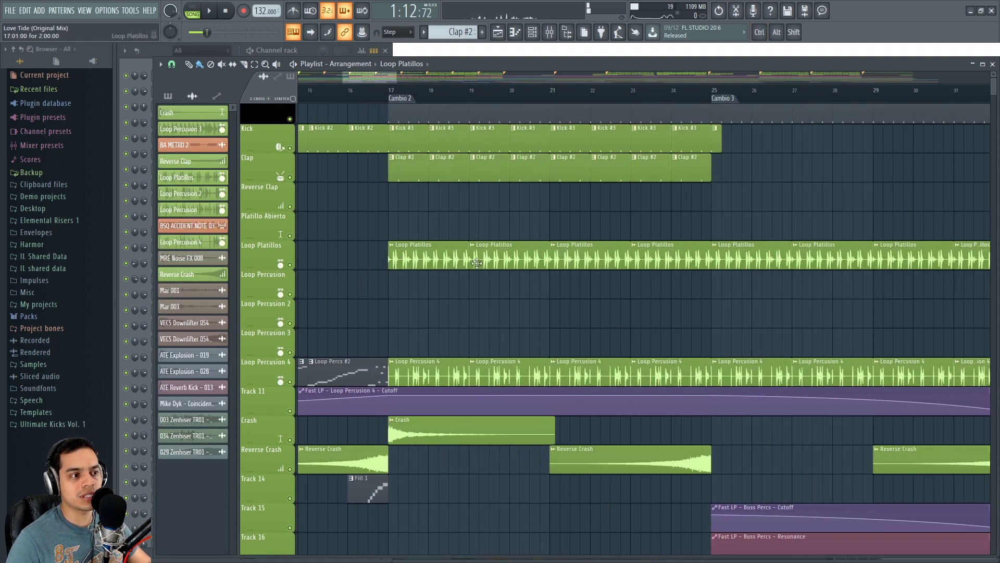
scroll(404, 135, up, 2)
click(387, 89)
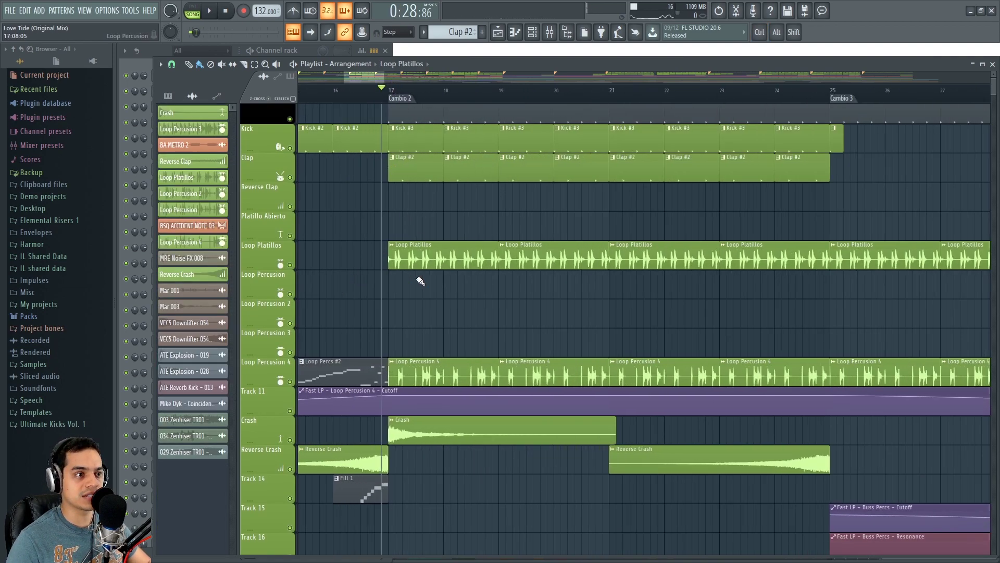
click(389, 90)
scroll(402, 305, up, 2)
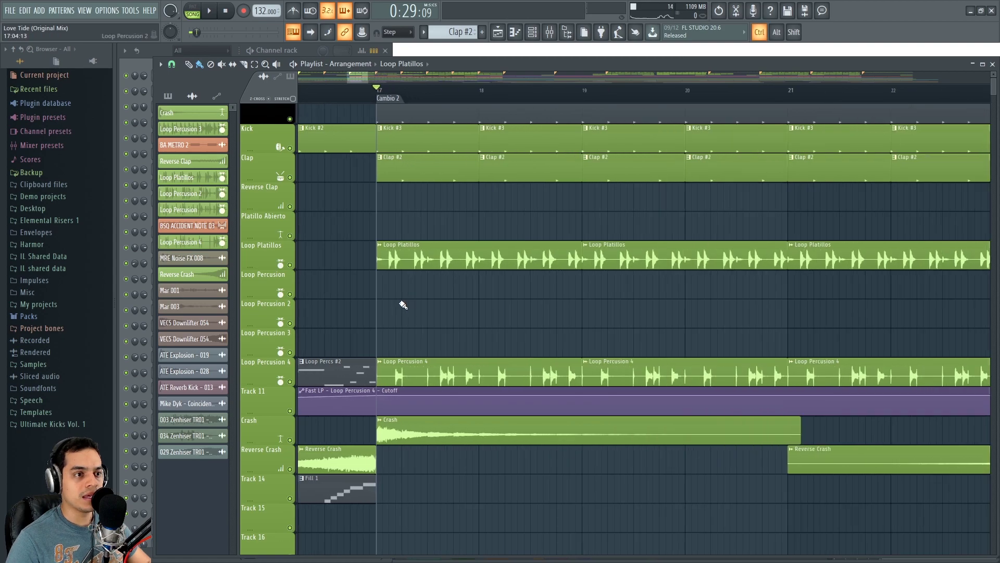
click(165, 49)
scroll(513, 249, down, 2)
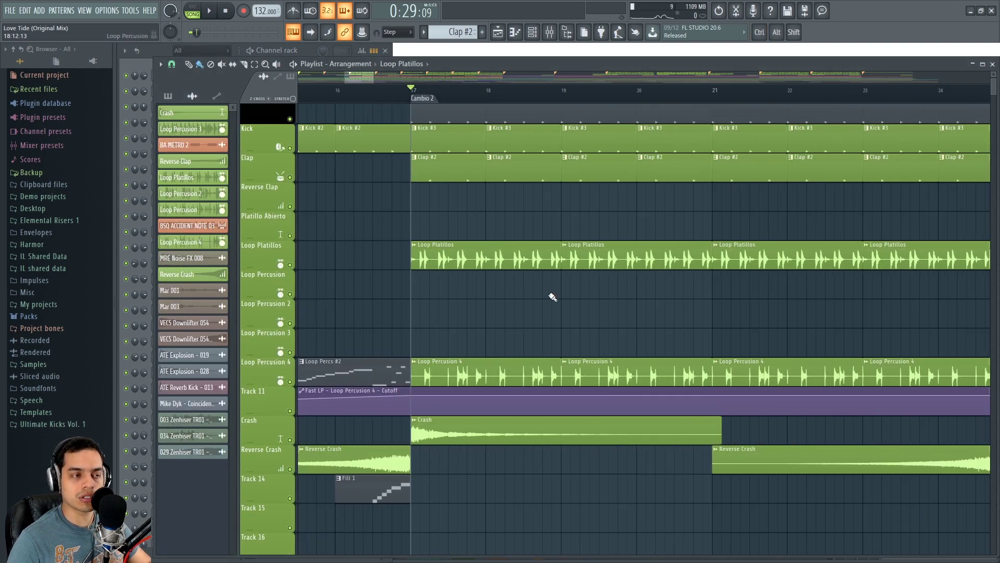
scroll(553, 297, down, 3)
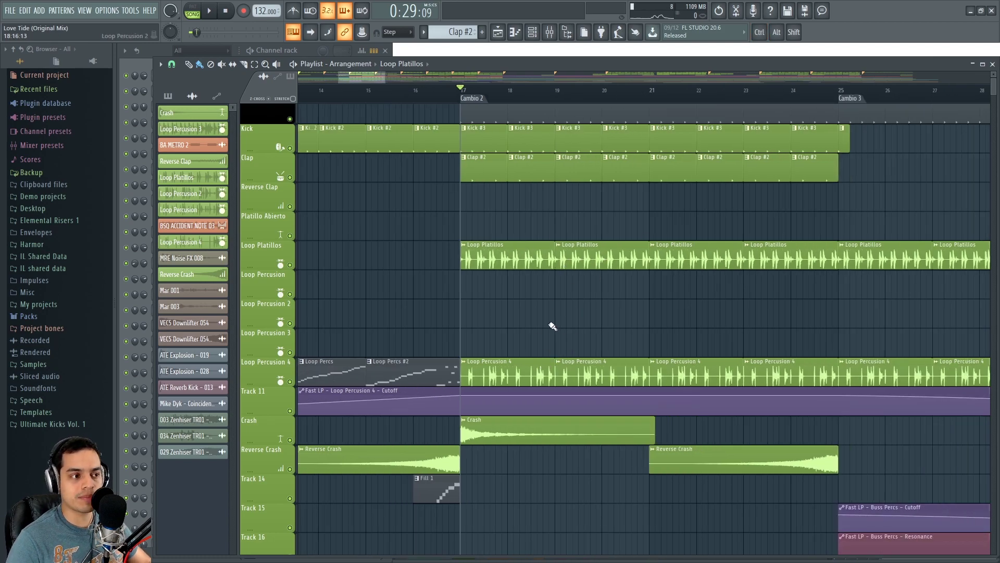
- Make the Loop Percs #2 pattern before bar 17 active and compare the picker's audio clip and pattern lists
click(412, 371)
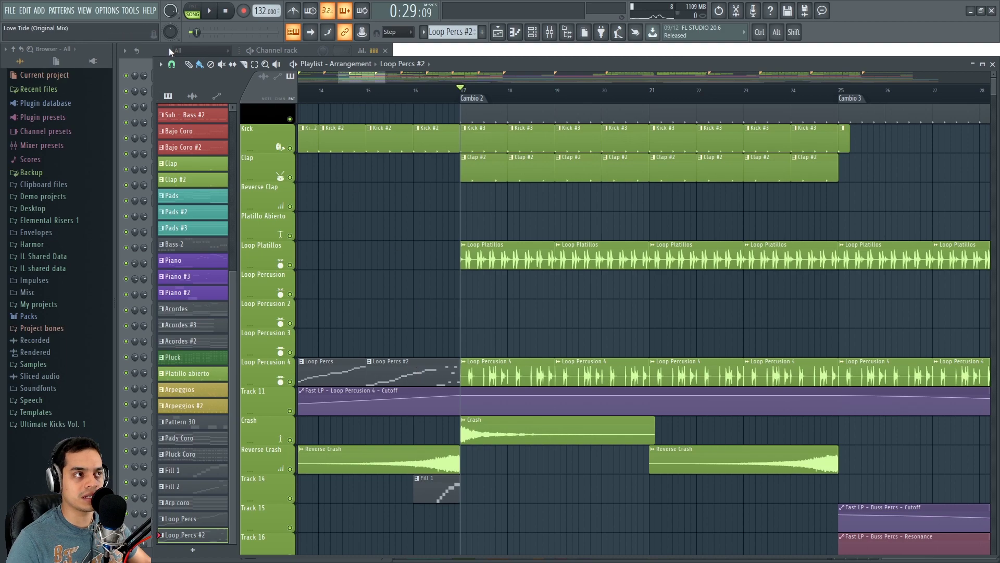
scroll(406, 359, down, 3)
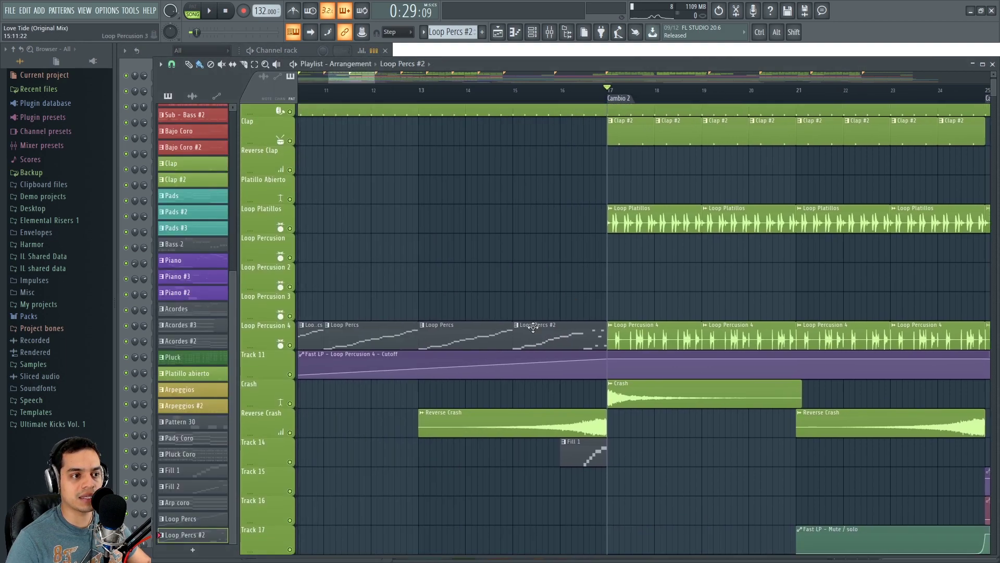
scroll(453, 316, up, 3)
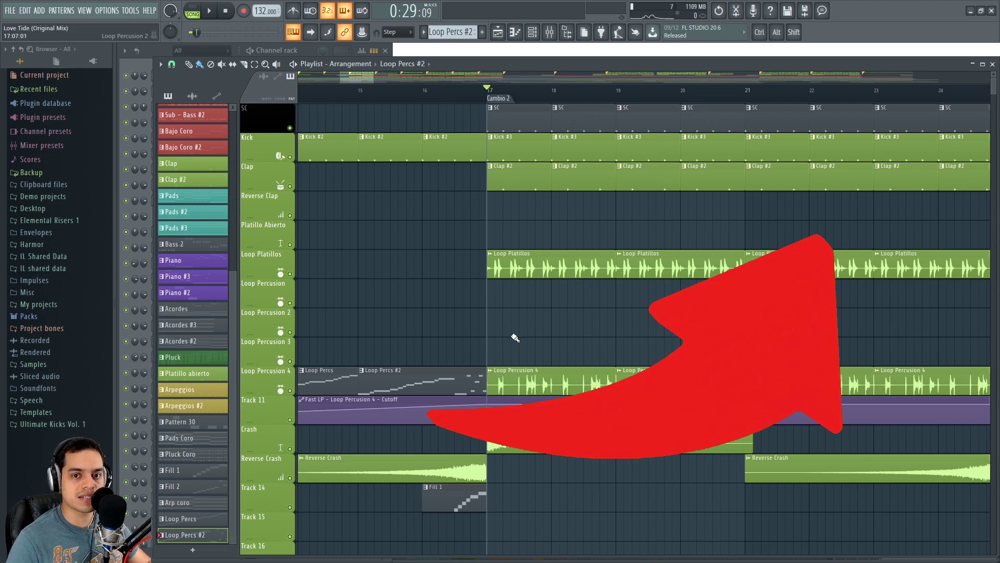
click(193, 96)
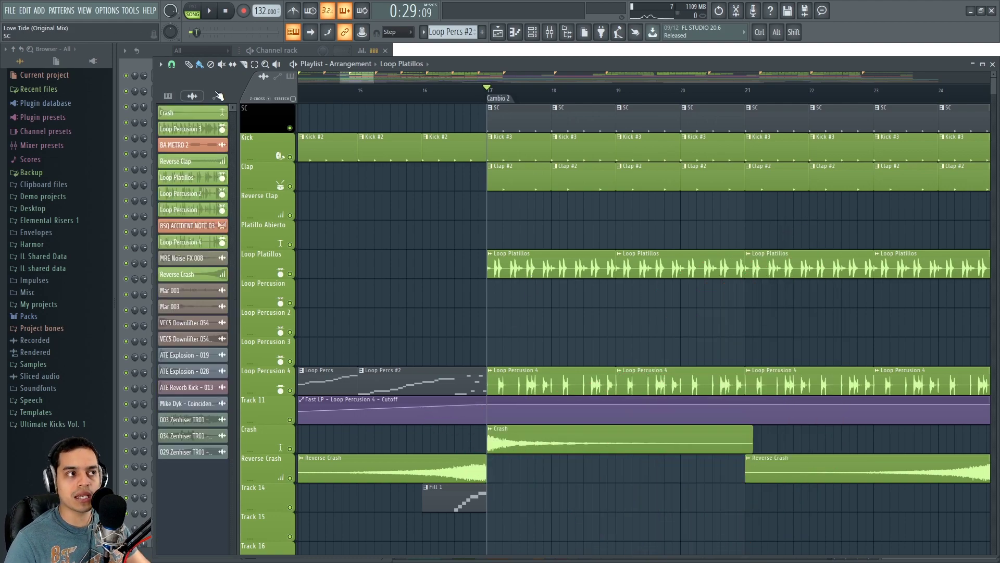
click(168, 96)
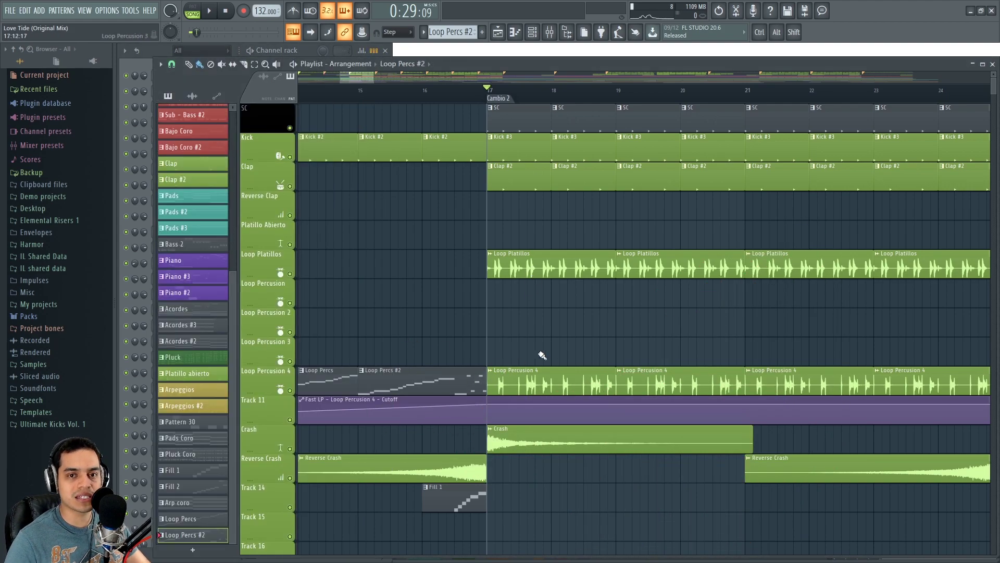
- Solo the Loop Platillos track and play it from Cambio 2 on bar 17
drag(577, 330, 506, 311)
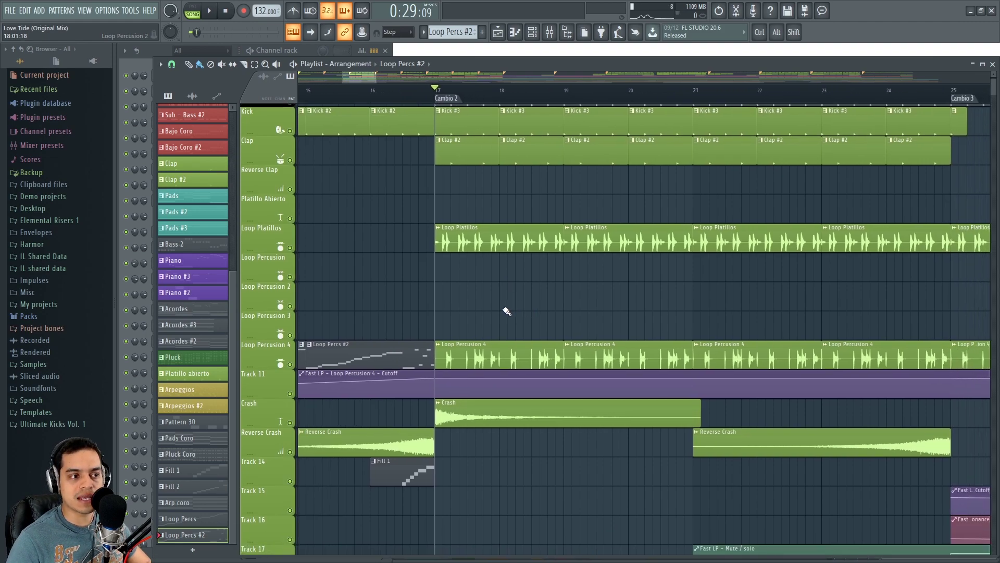
right_click(290, 248)
key(space)
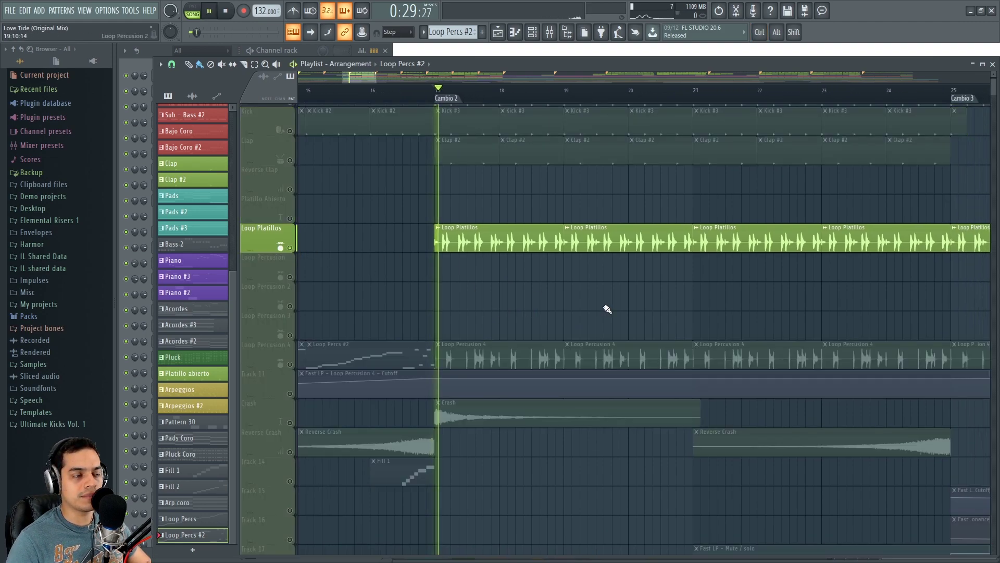
- Solo Loop Percussion 4 together with its Cutoff automation on Track 11, listen to them and stop playback
right_click(290, 366)
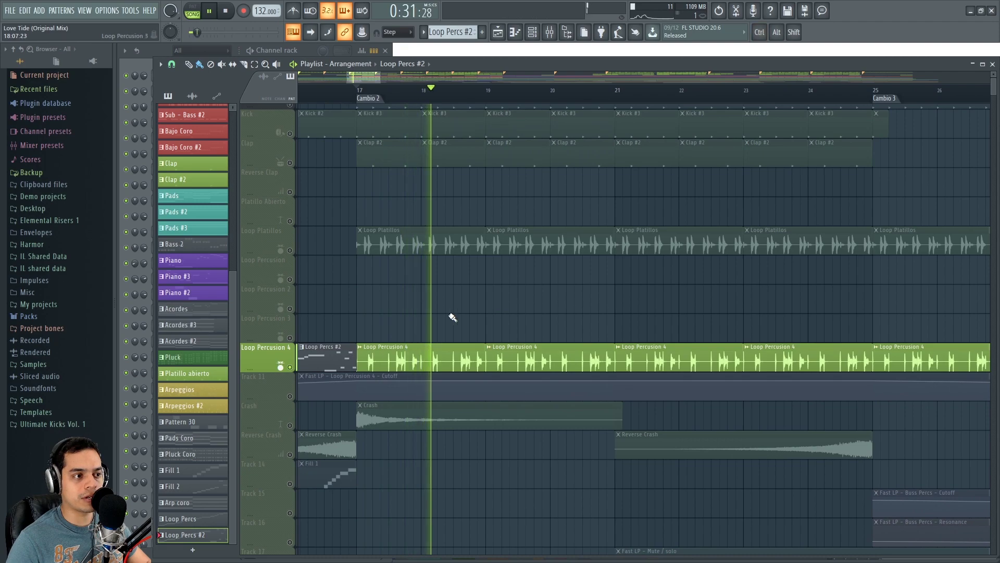
click(290, 396)
scroll(475, 302, down, 4)
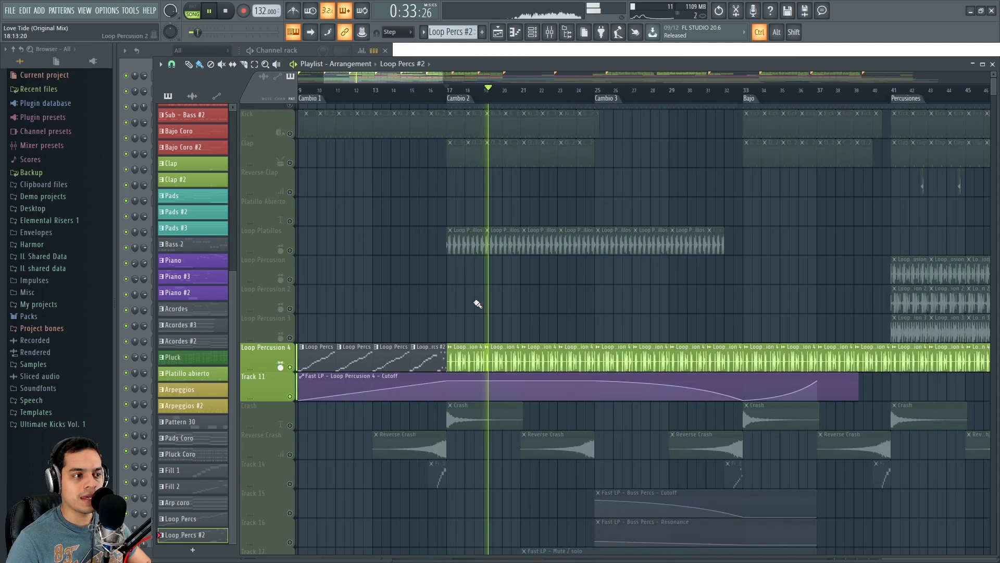
scroll(583, 297, up, 2)
key(space)
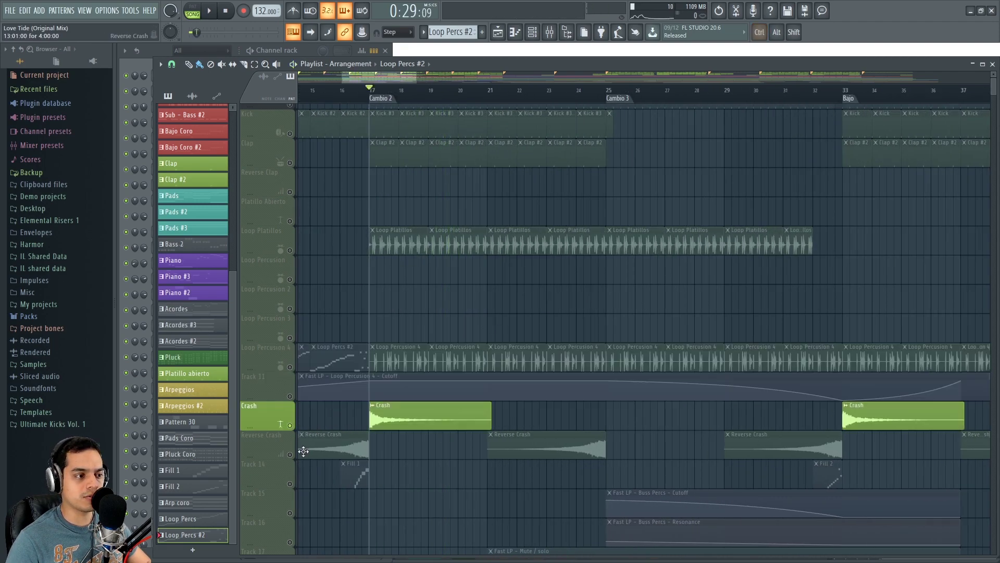
- Solo the Crash and Reverse Crash tracks, play them briefly from around bar 16 before Cambio 2, and stop playback
right_click(291, 426)
click(290, 455)
scroll(431, 201, up, 1)
click(384, 104)
key(space)
scroll(335, 297, down, 4)
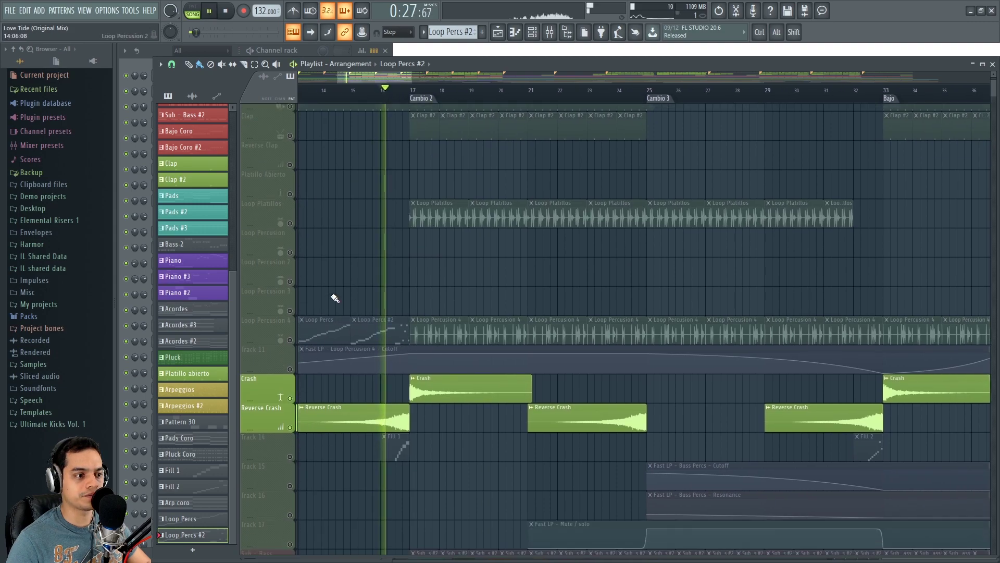
key(space)
scroll(366, 332, down, 5)
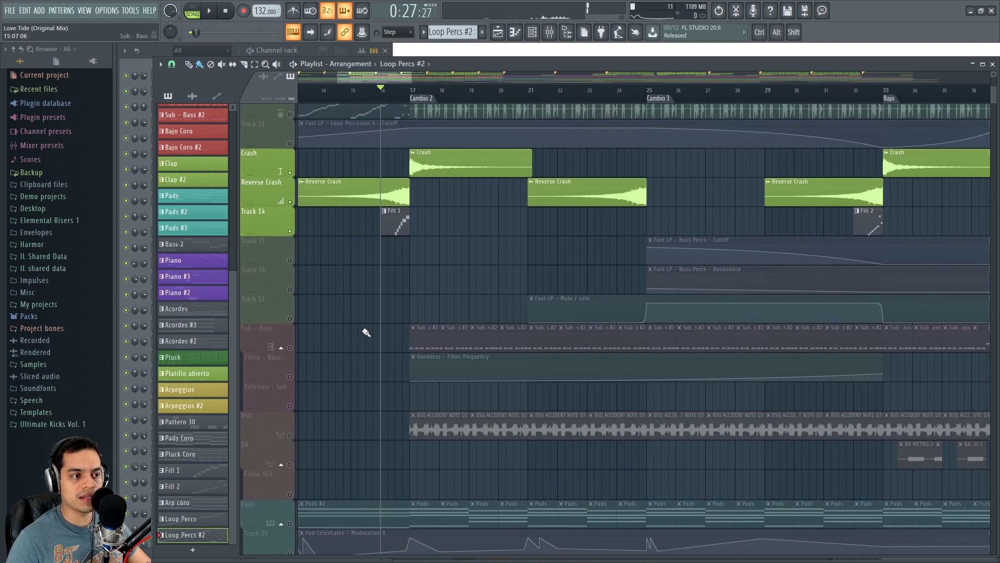
- Solo the Sub - Bass track together with its Filtro - Bass automation from Cambio 2, then collapse the Sub - Bass track group
right_click(290, 348)
click(415, 92)
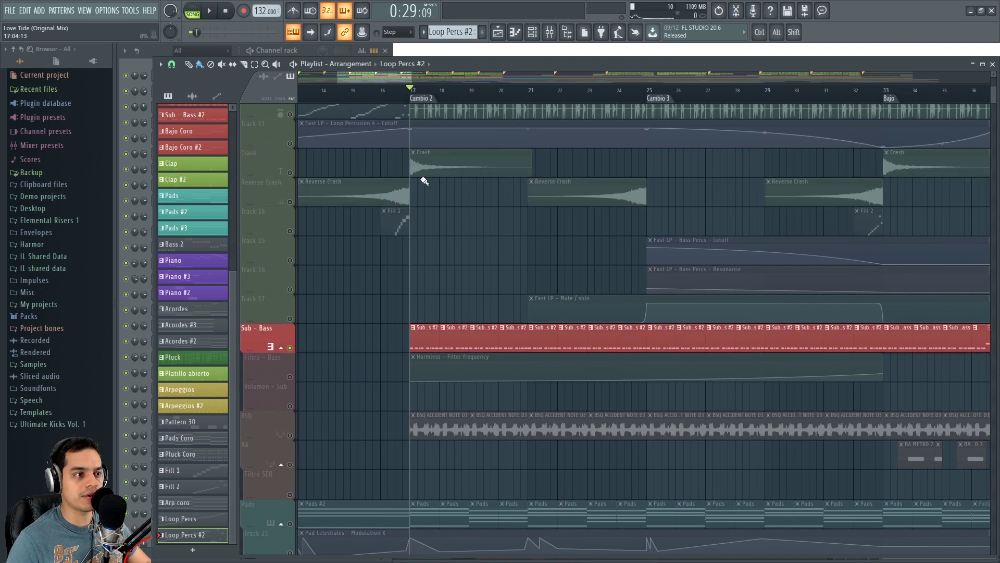
ctrl+click(290, 376)
scroll(473, 279, down, 4)
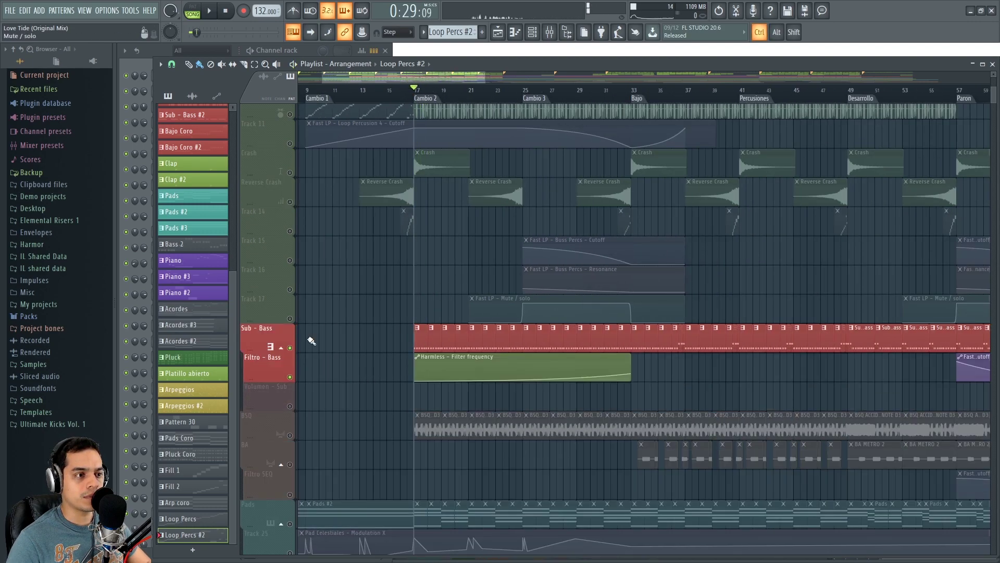
click(284, 348)
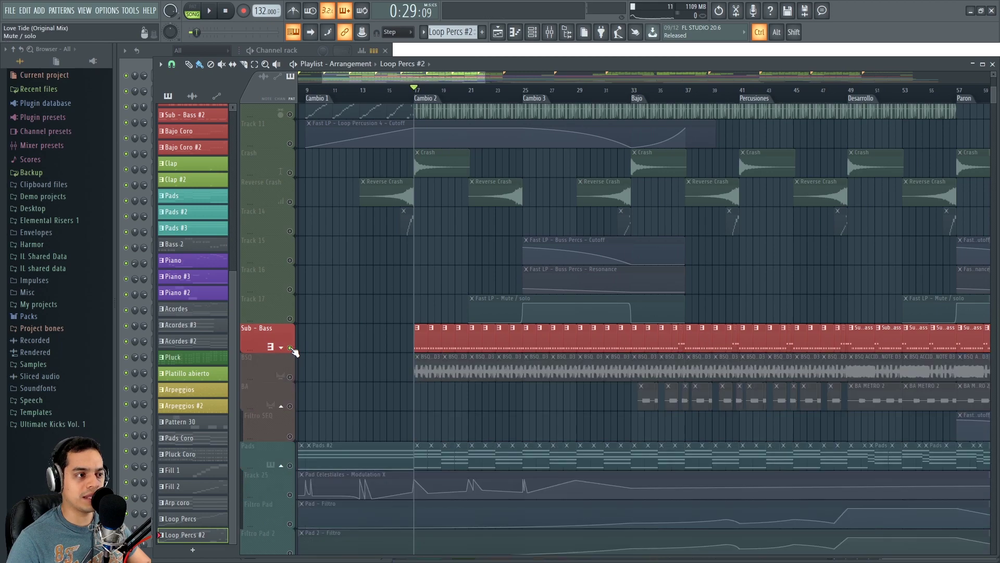
- Bring all tracks back and play the full arrangement, moving playback from Cambio 2 to the Bajo marker on bar 33
ctrl+click(293, 349)
key(space)
scroll(527, 217, up, 2)
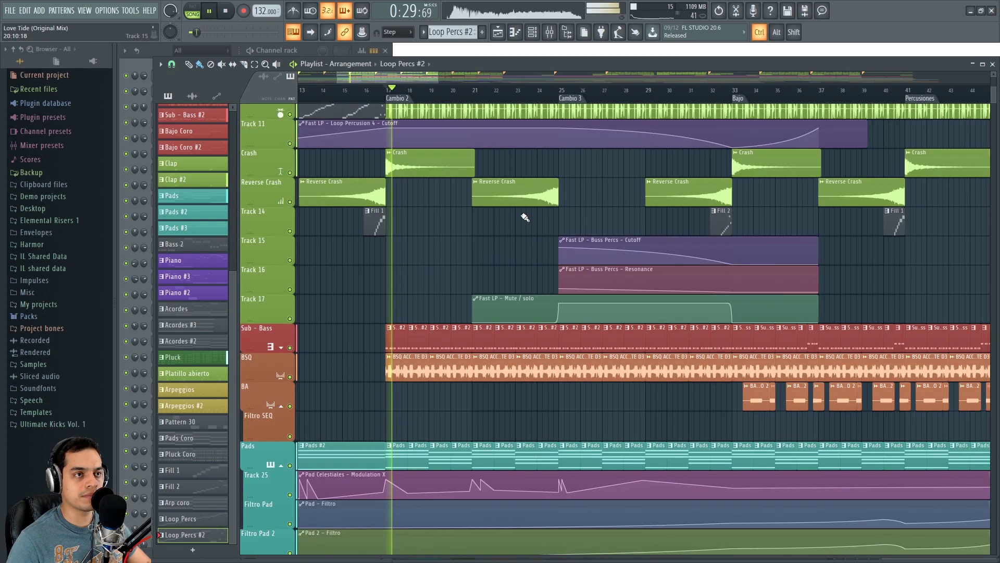
click(734, 96)
scroll(690, 279, up, 2)
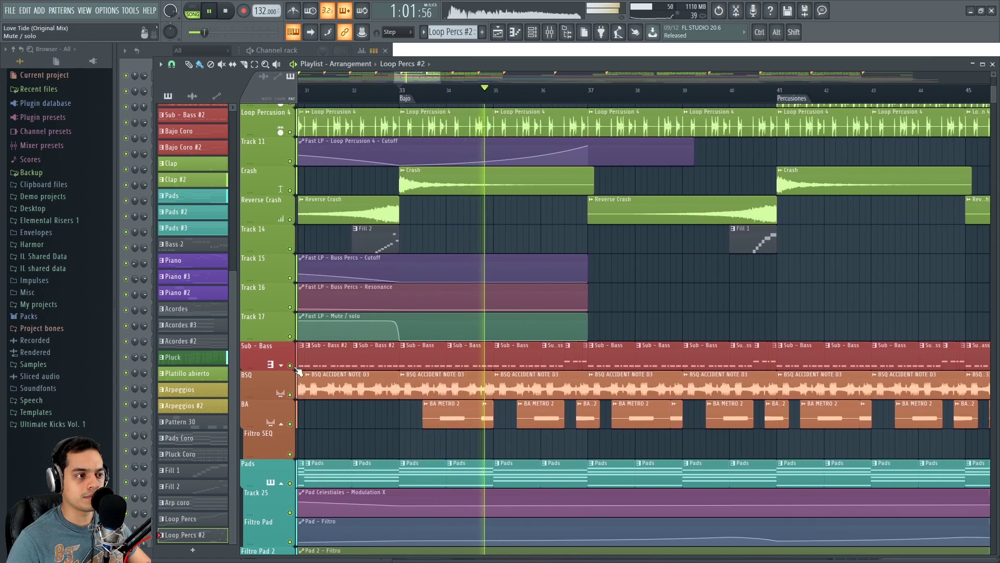
- Compare the Bajo section with the Sub - Bass and BSQ tracks muted in turn during playback
click(289, 366)
click(290, 394)
click(289, 366)
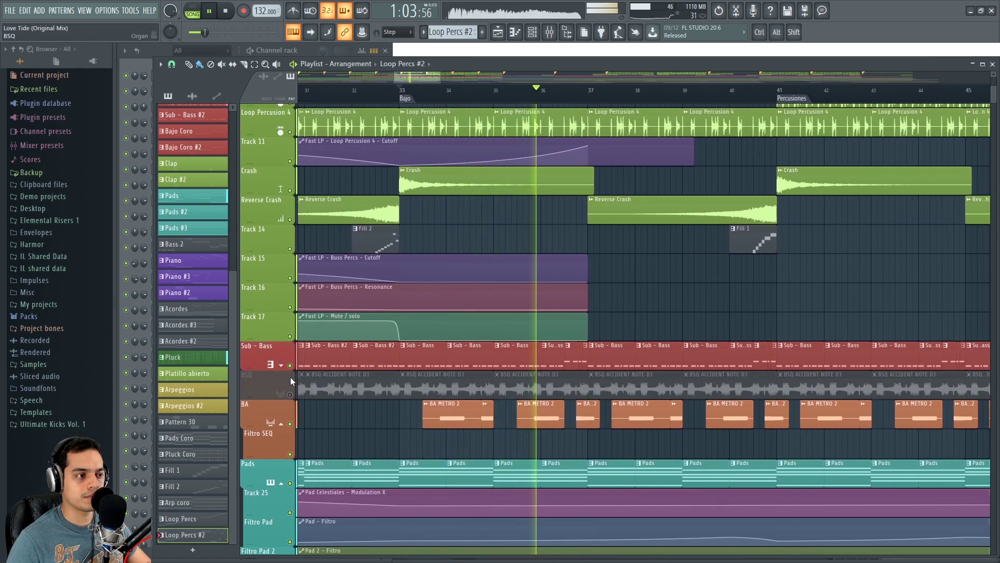
key(space)
- Solo the Sub - Bass track and enable BSQ, BA and Filtro SEQ alongside it
right_click(290, 365)
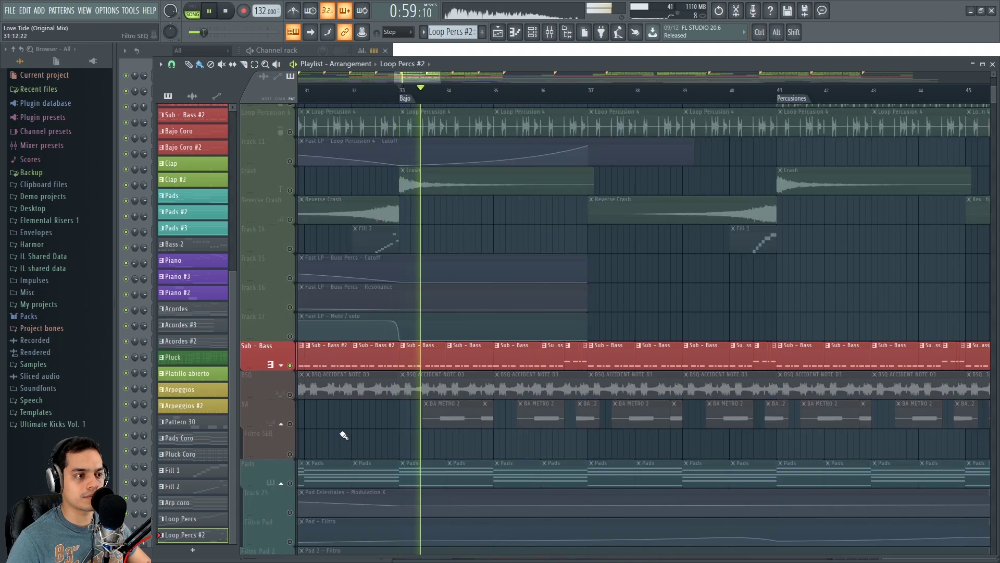
click(289, 394)
click(289, 424)
click(290, 453)
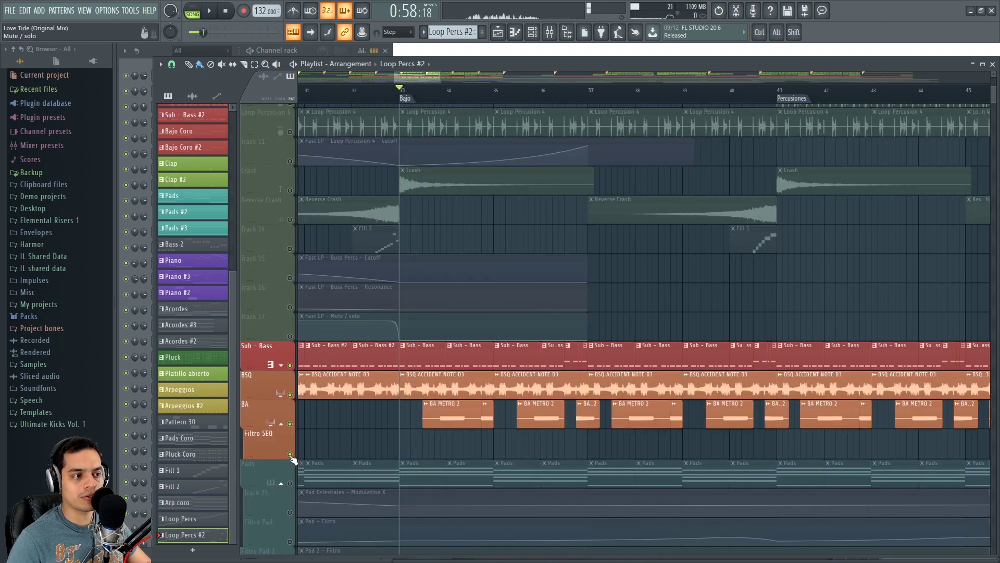
- Make the Sub - Bass pattern at bar 33 active and show its channels in the channel rack
scroll(397, 437, up, 2)
click(427, 371)
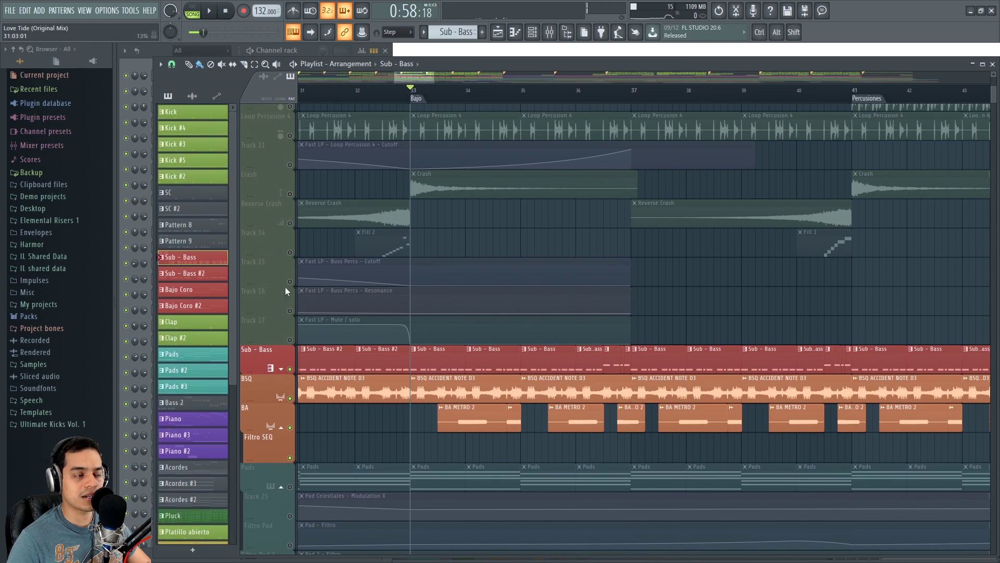
click(166, 50)
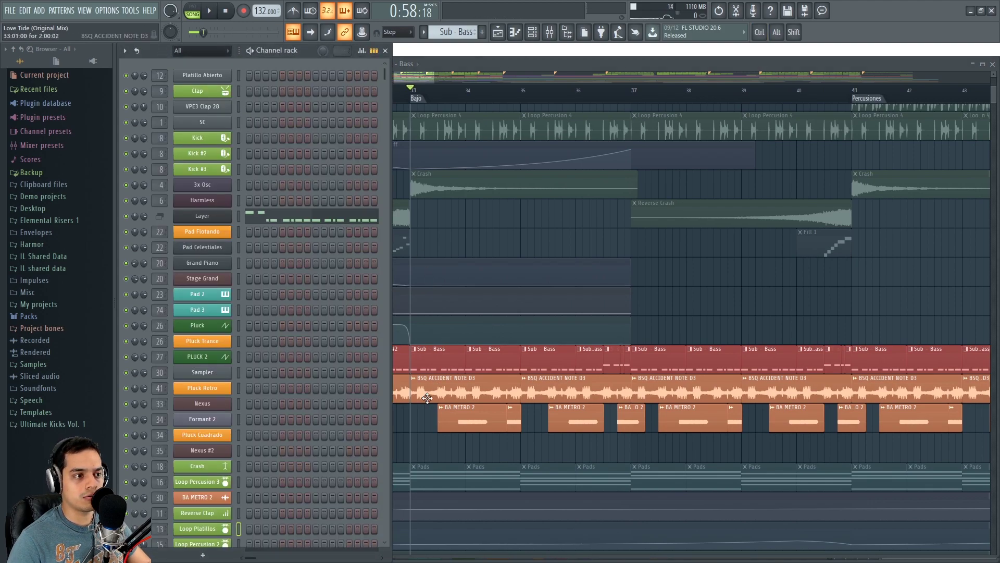
click(434, 360)
key(F6)
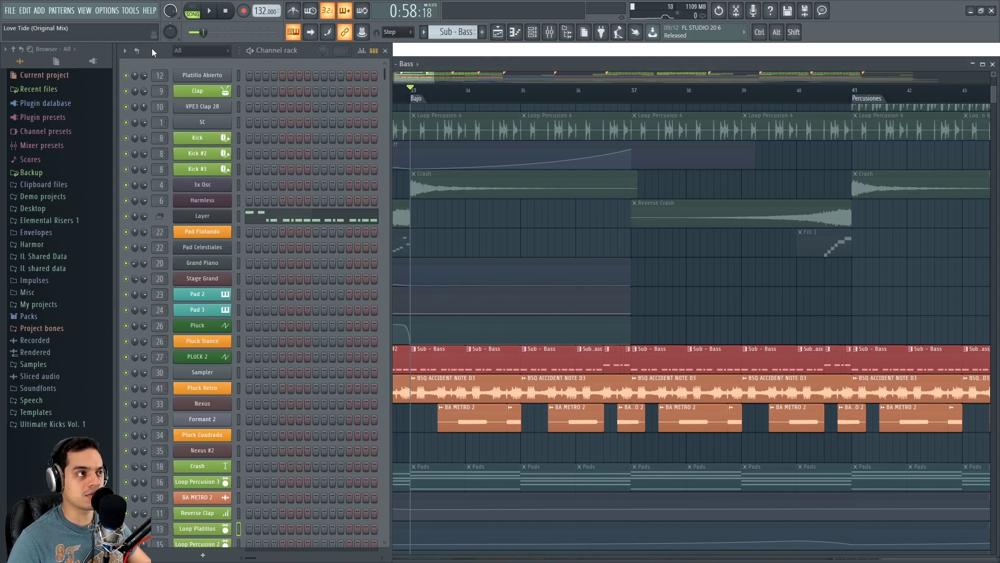
- Play the Sub - Bass pattern with Harmless muted and examine the 3x Osc oscillator settings
key(space)
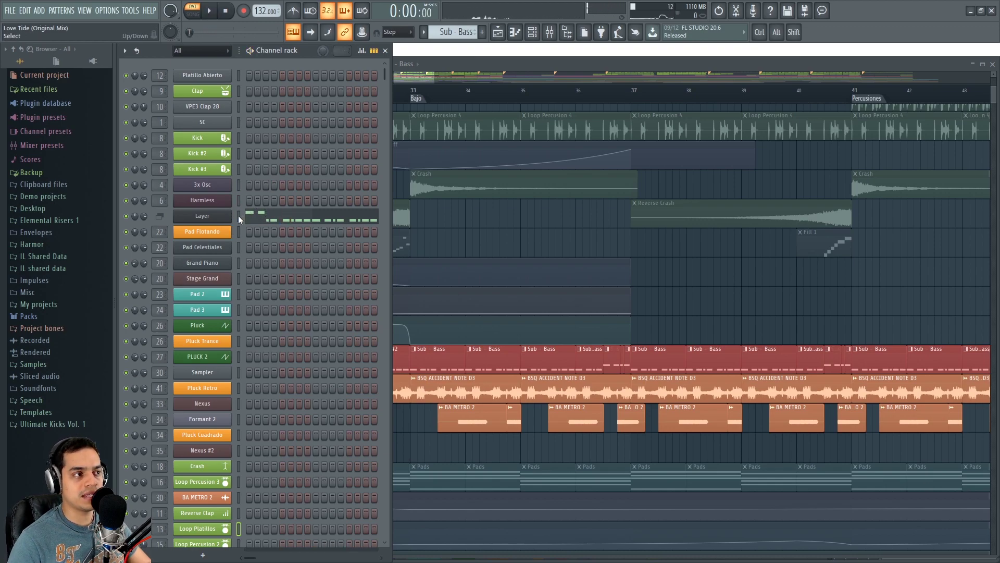
click(125, 200)
click(202, 185)
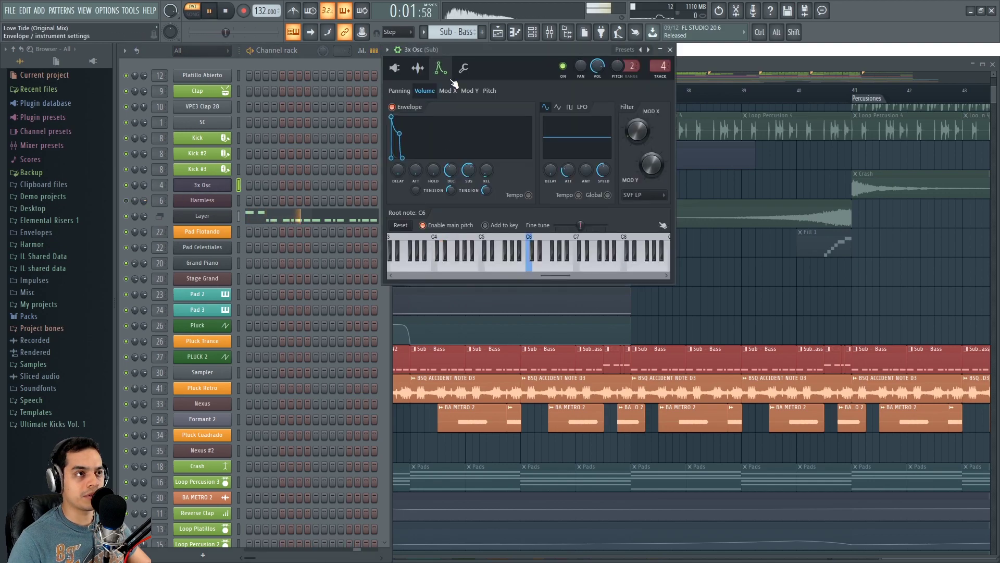
click(394, 68)
drag(456, 52, 467, 52)
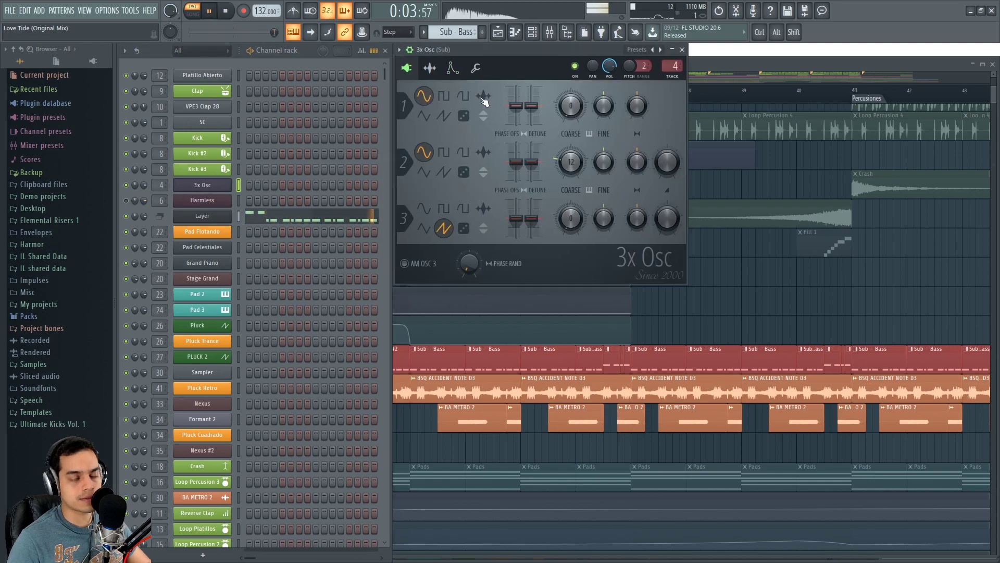
- Inspect Fruity parametric EQ 2 and Fruity Fast Dist on the Sub mixer track, then stop playback
key(F9)
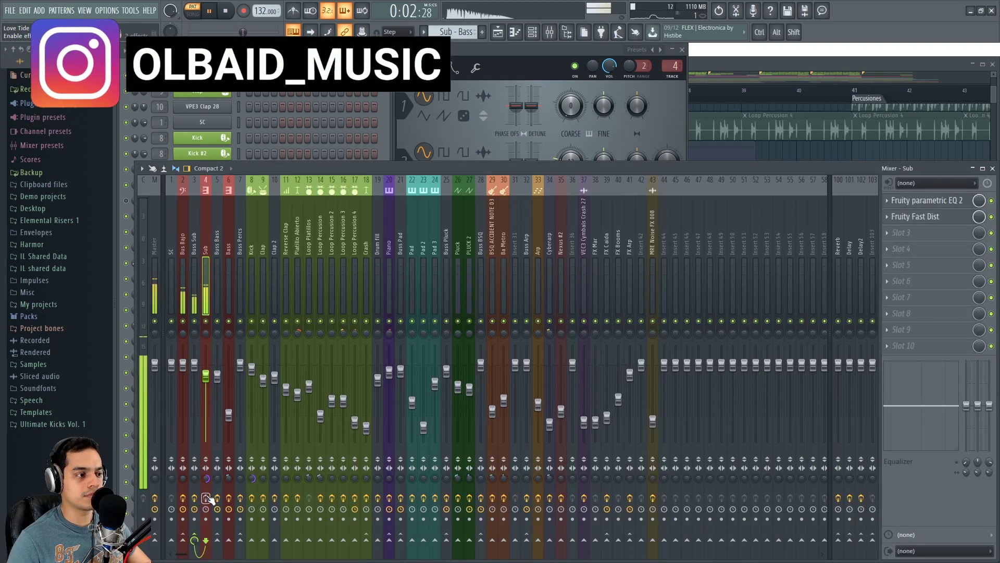
click(954, 205)
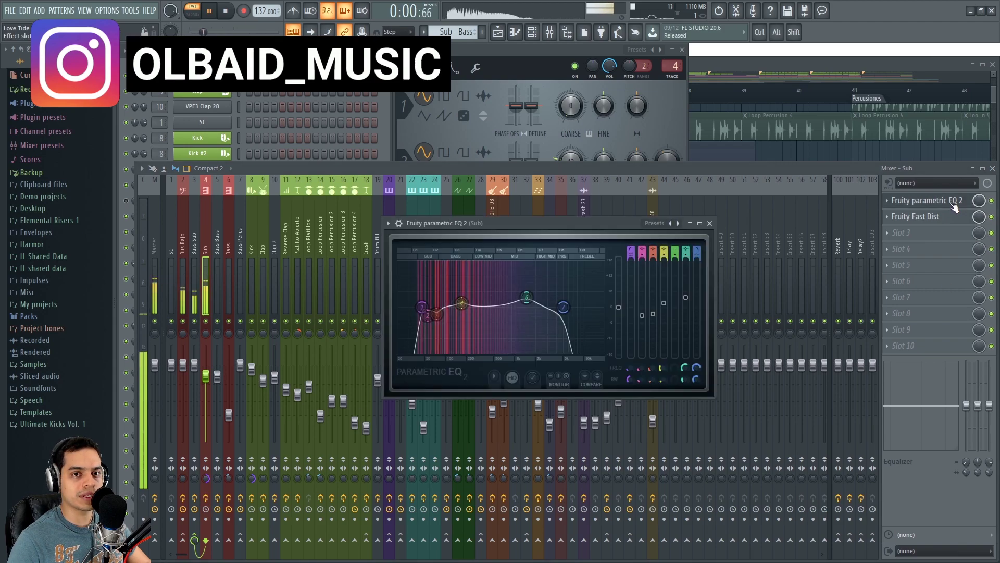
click(954, 204)
click(948, 217)
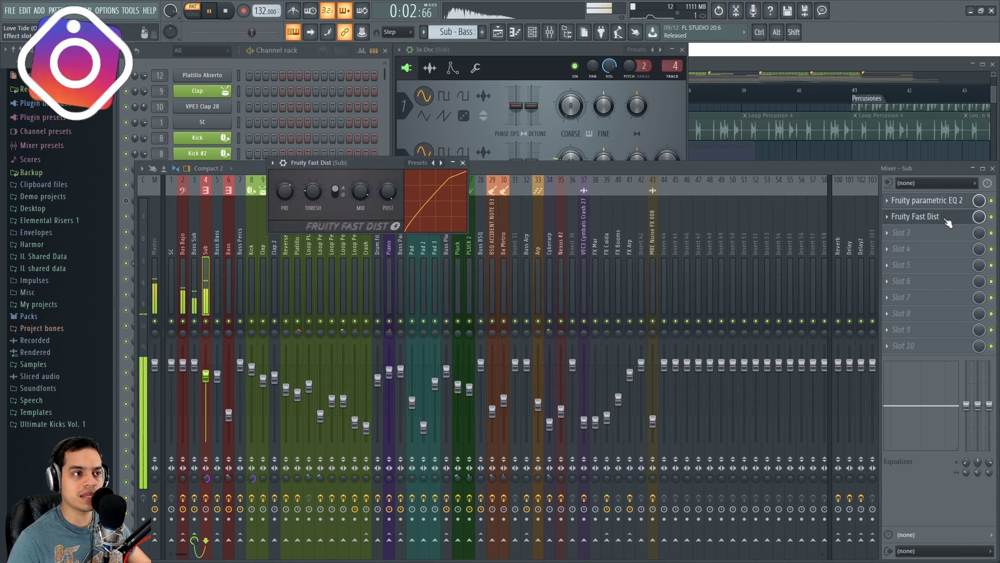
click(948, 219)
key(space)
- Audition 3x Osc with test notes while reviewing its oscillator shapes and its volume envelope and filter settings
click(311, 47)
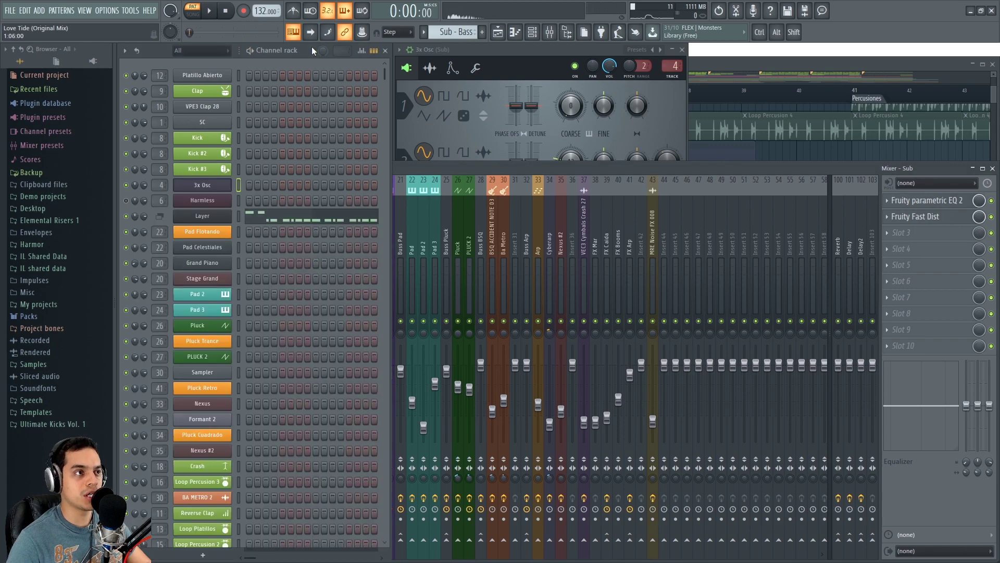
click(533, 46)
key(x)
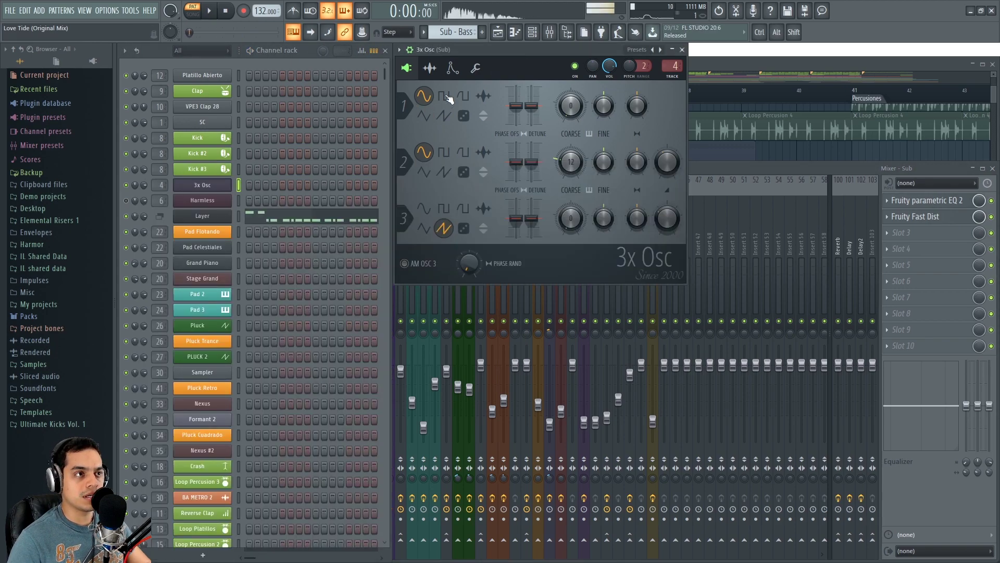
key(x)
key(x)
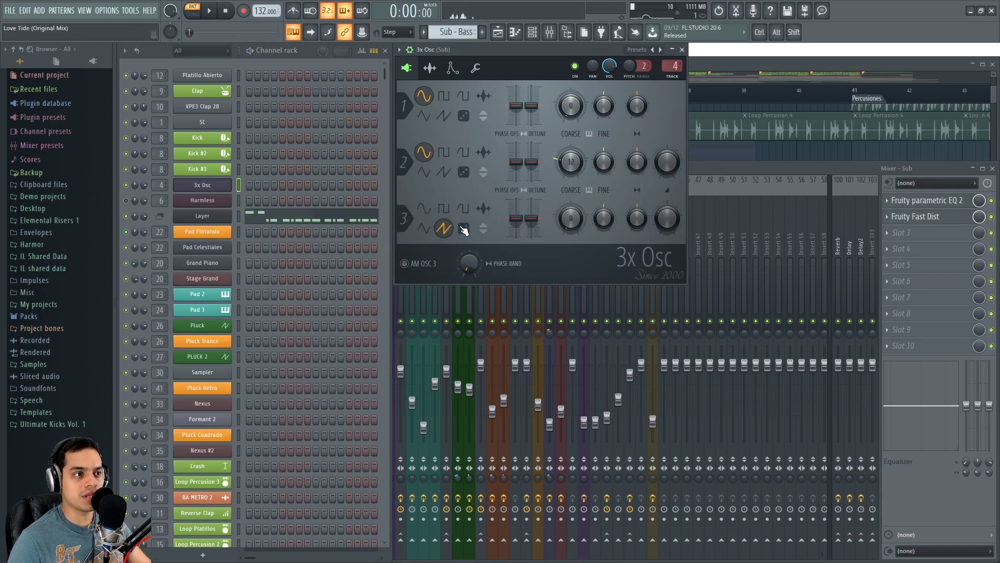
click(451, 72)
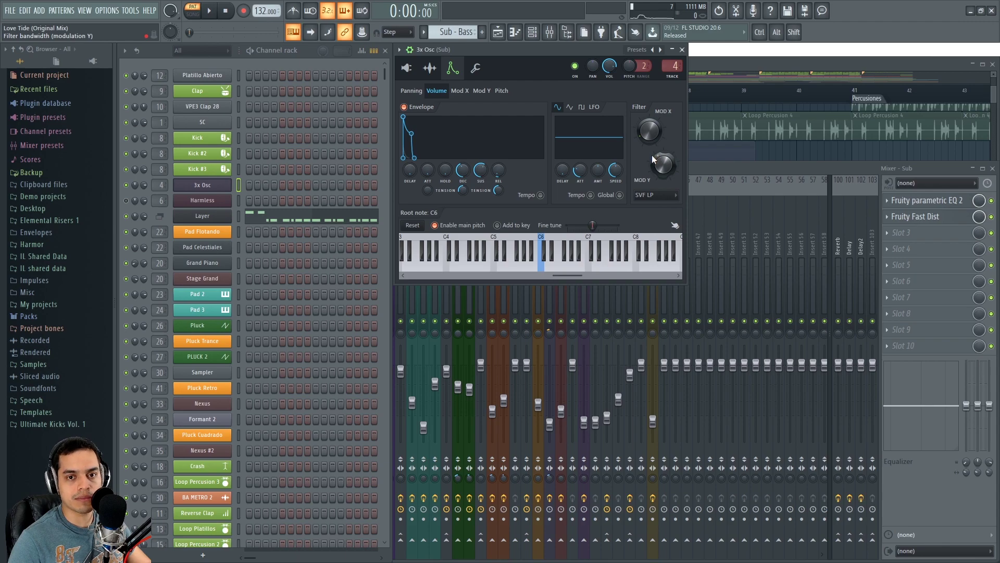
key(x)
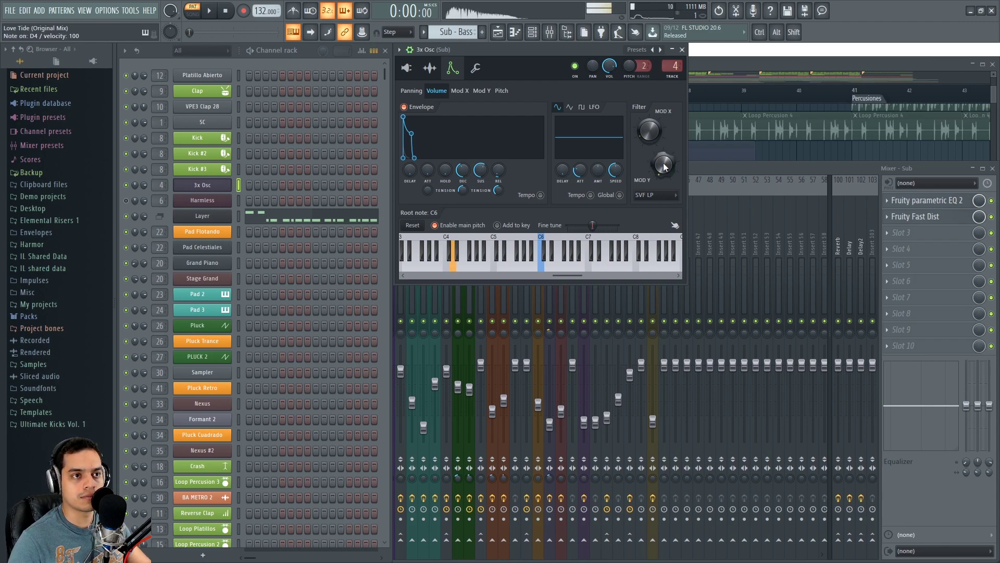
key(x)
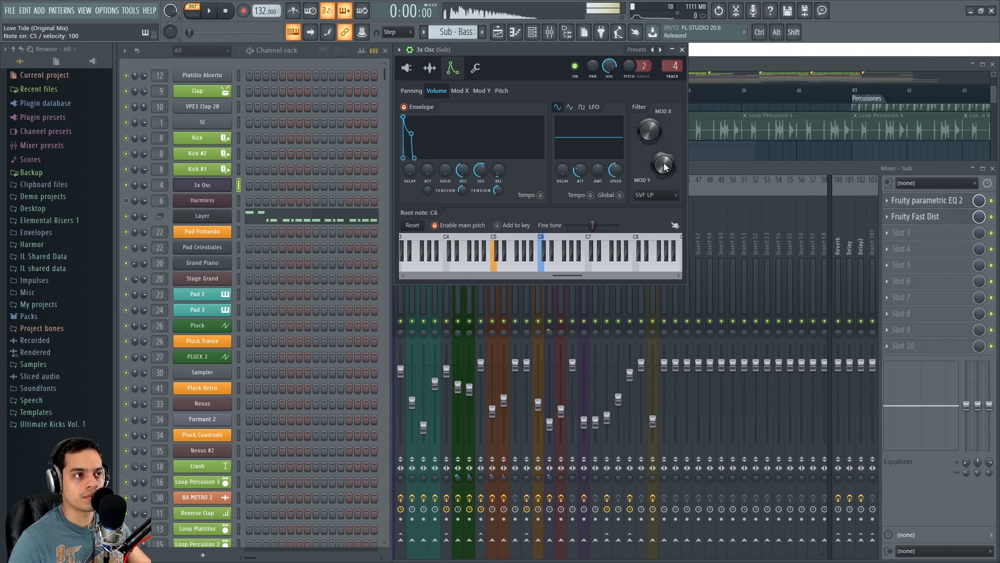
- Open the Harmless bass synth, listen to it without 3x Osc, and audition it with a test note
click(239, 204)
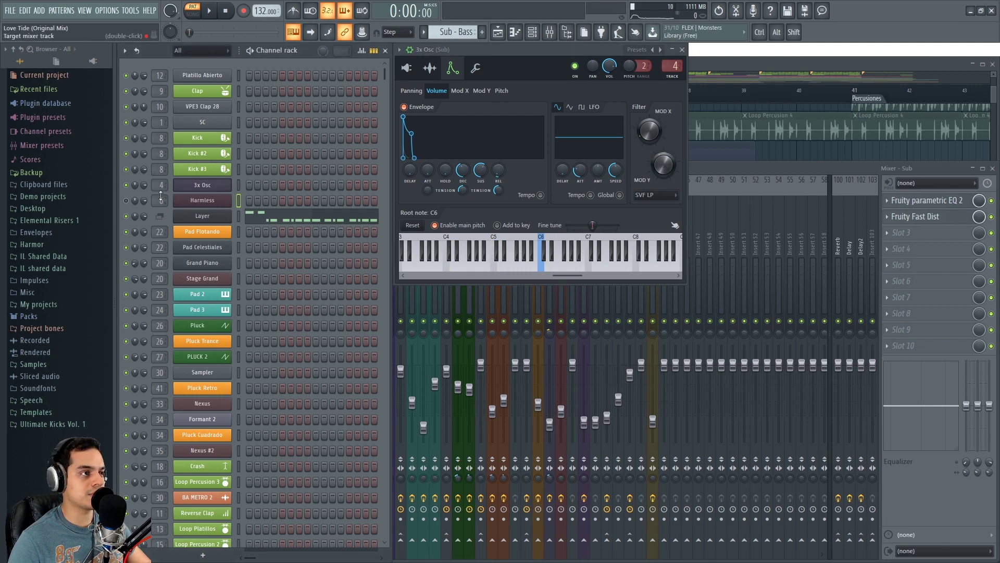
click(232, 202)
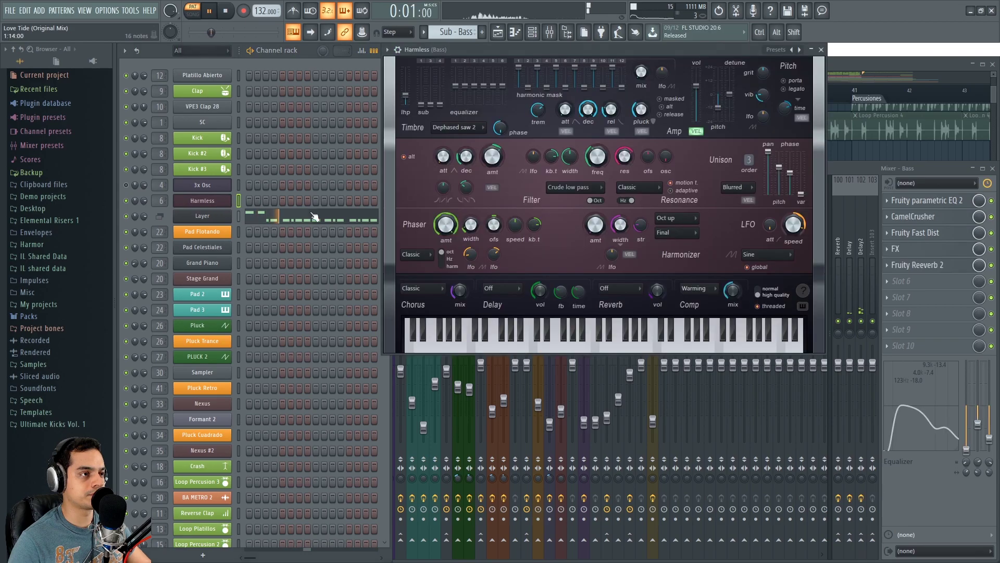
key(w)
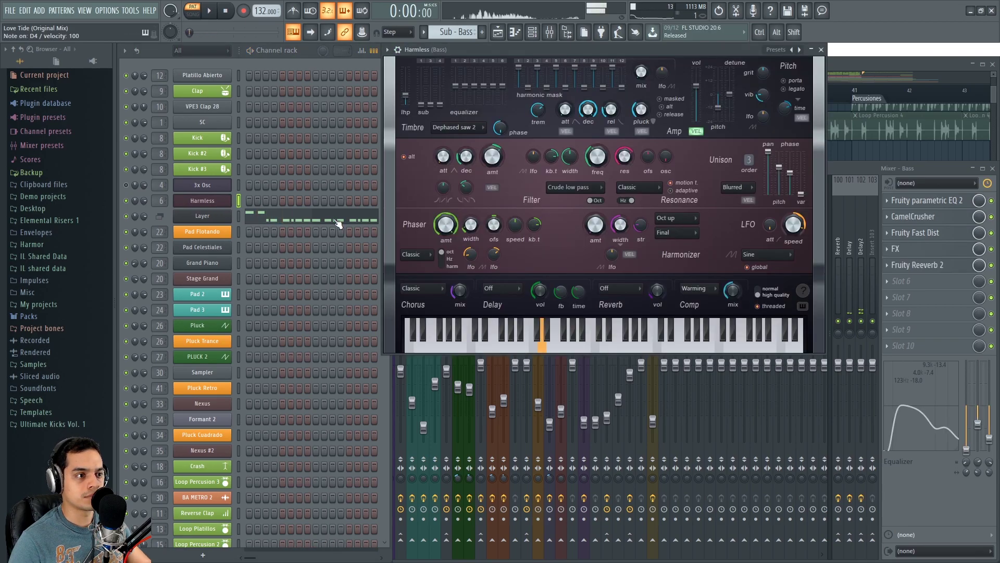
- Inspect Fruity parametric EQ 2, Fruity Fast Dist and CamelCrusher on the Bass mixer track, closing each one after viewing
click(834, 186)
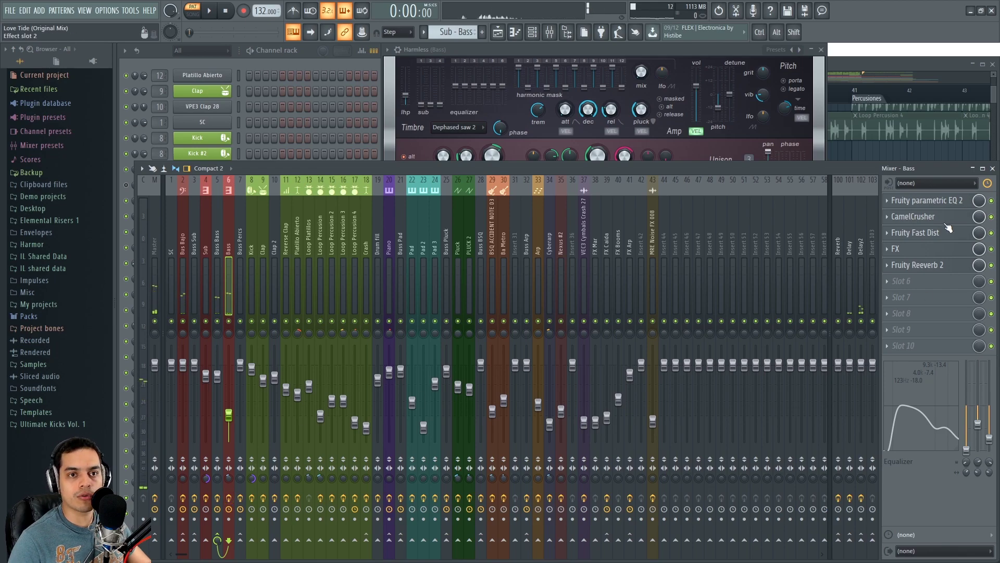
click(938, 201)
click(937, 201)
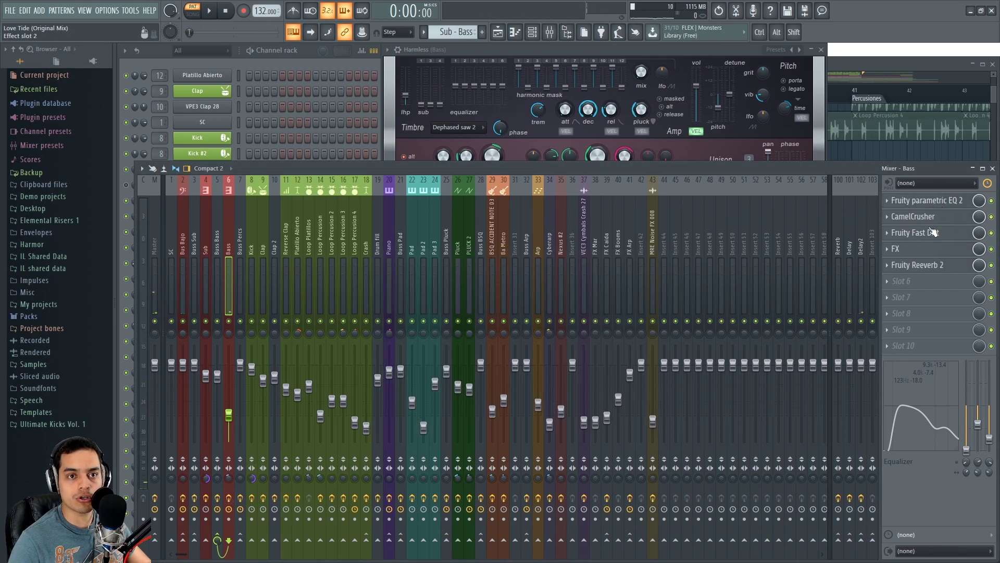
click(943, 234)
click(946, 236)
click(937, 218)
click(937, 218)
- Inspect the Effector FX module and Fruity Reeverb 2 on the Bass mixer track
click(911, 251)
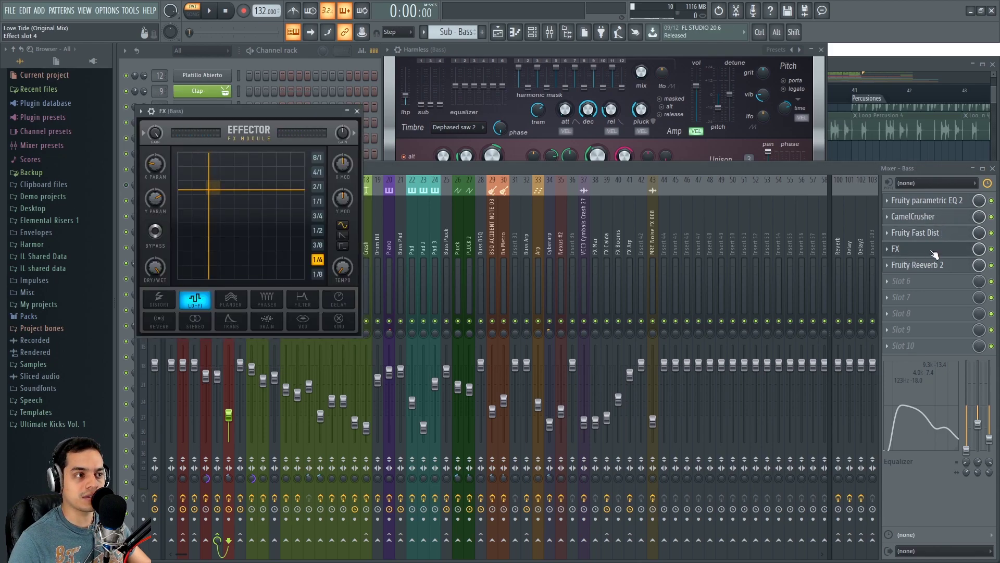
click(936, 251)
click(940, 266)
click(939, 266)
- Turn the 3x Osc channel back on, select it, and return to the playlist's bass tracks around Bajo
click(308, 52)
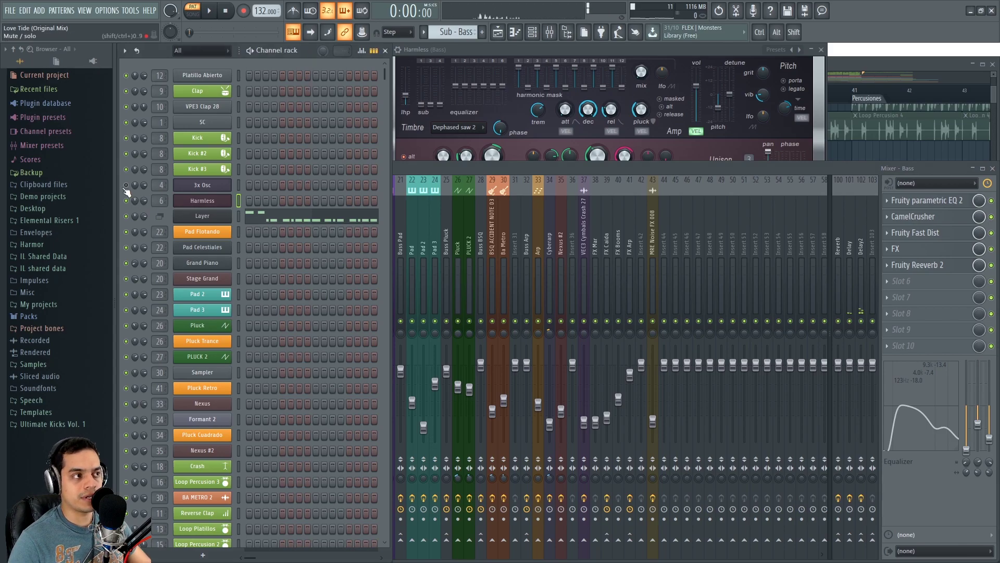
click(238, 185)
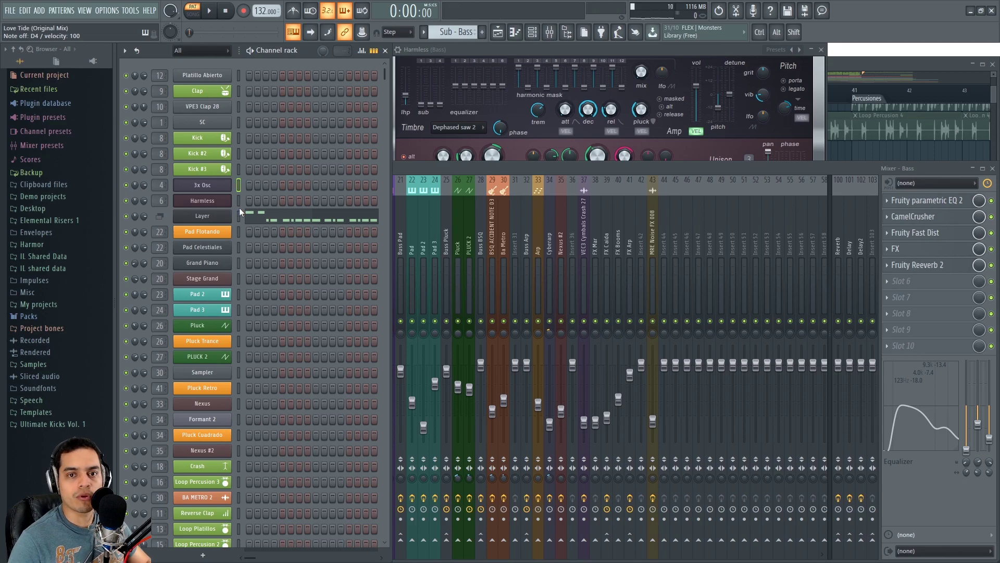
click(844, 61)
scroll(711, 273, down, 2)
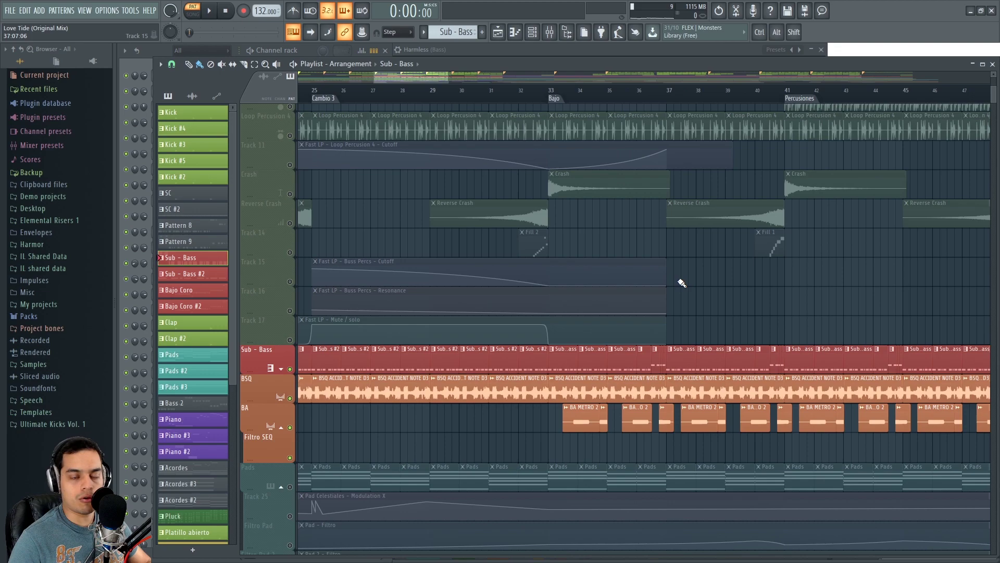
scroll(682, 283, down, 2)
scroll(576, 289, up, 2)
scroll(380, 406, up, 1)
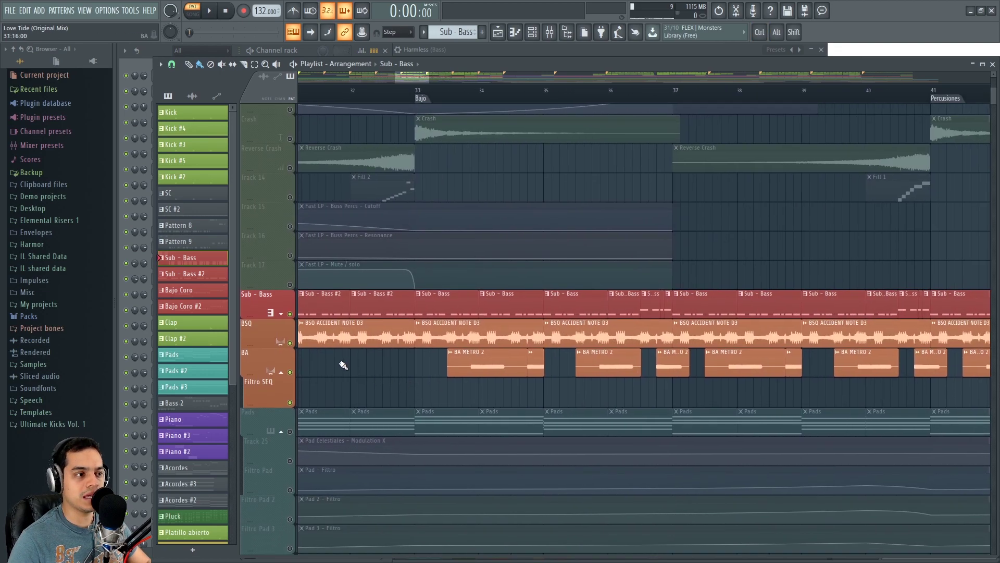
- Solo the BSQ track, play it briefly from Bajo on bar 33, stop playback and end the solo
ctrl+click(290, 342)
click(442, 93)
key(space)
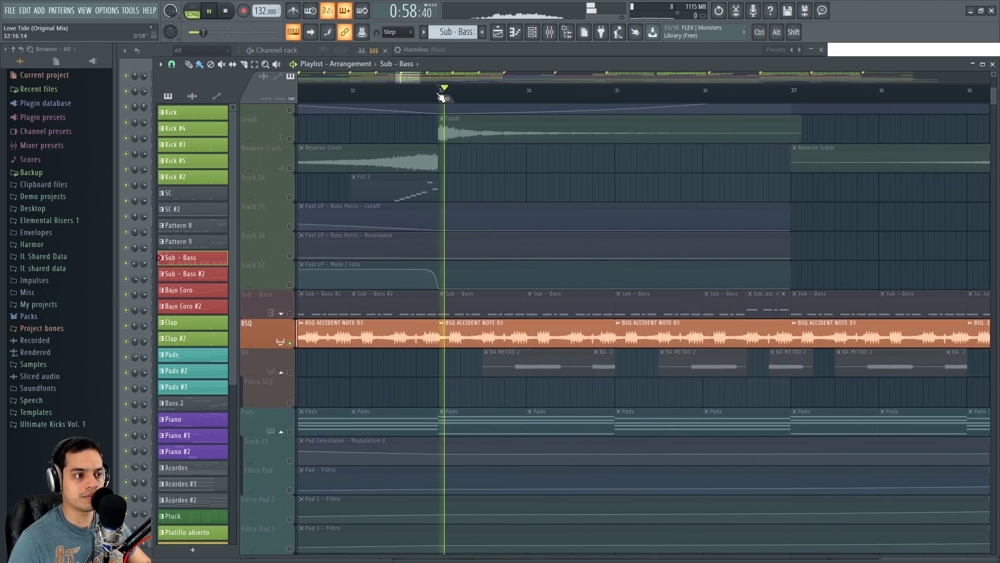
key(space)
ctrl+click(290, 342)
scroll(387, 226, up, 5)
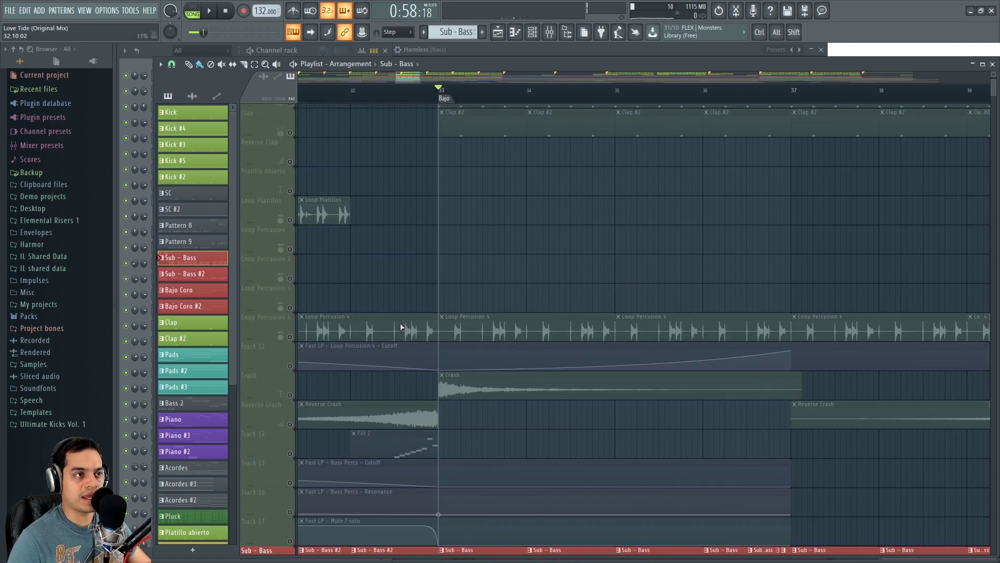
- Unmute the SC, Kick and Clap tracks alongside Sub-Bass and BSQ, and play the section from Bajo
click(290, 157)
click(289, 128)
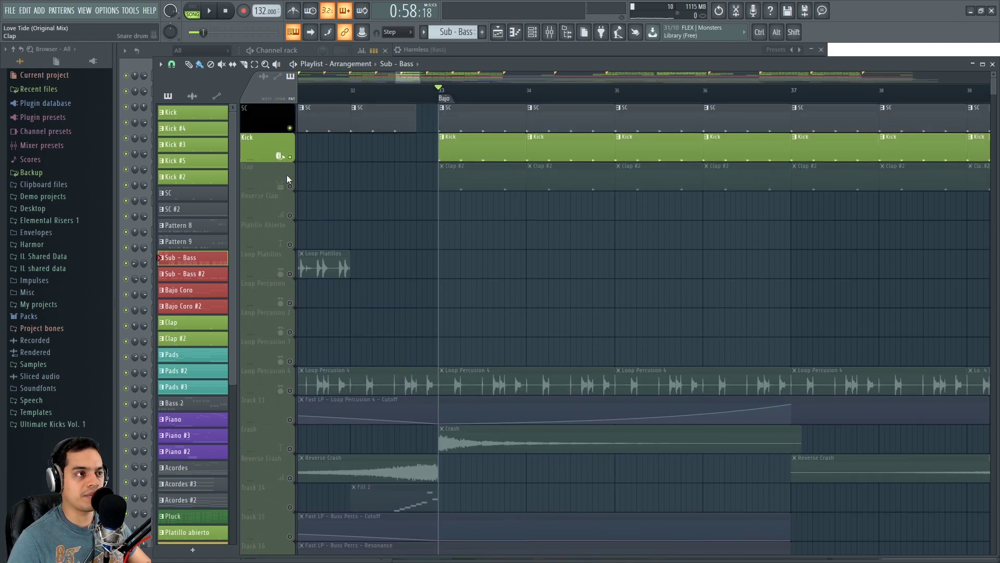
click(290, 186)
scroll(384, 224, down, 4)
scroll(384, 225, down, 10)
key(space)
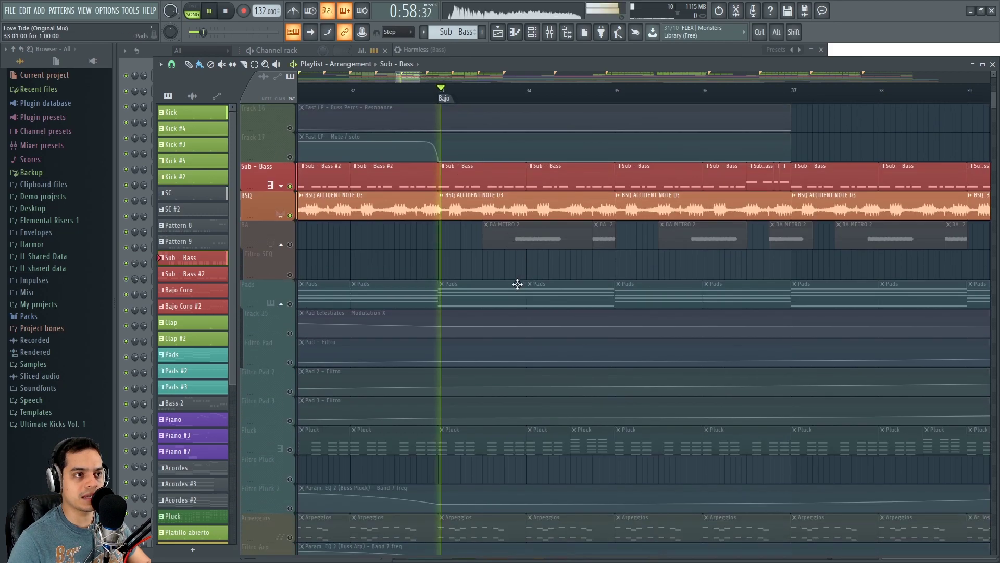
- Mute BSQ during playback to compare the bass without it, turn it back on and unmute the BA track
scroll(468, 290, up, 1)
click(290, 249)
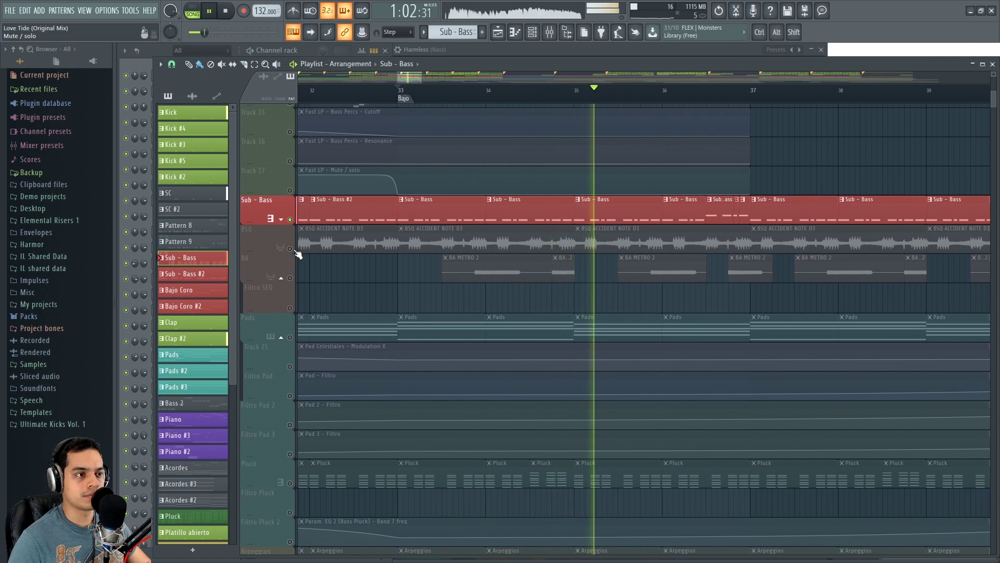
click(290, 249)
click(290, 277)
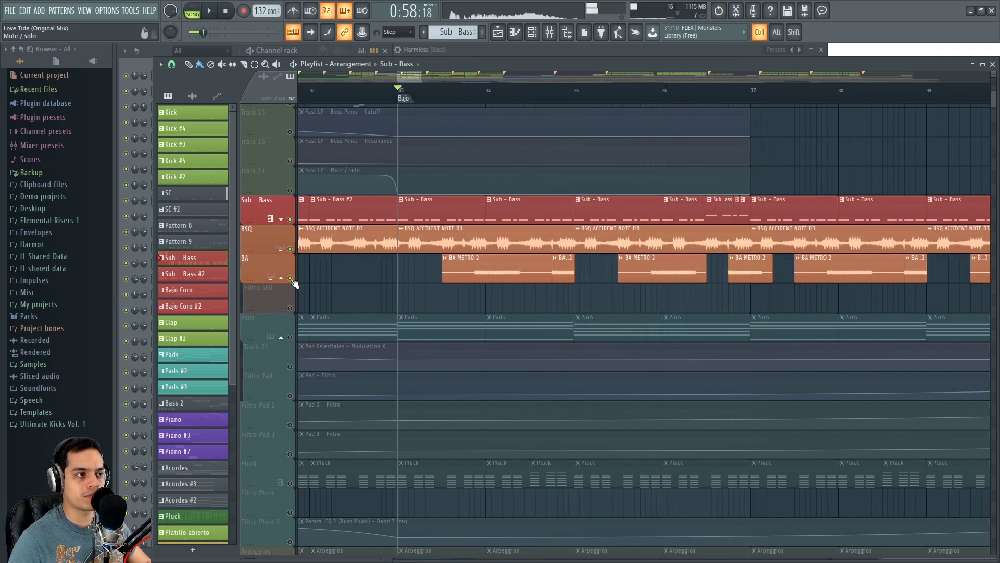
- Solo the BA track, play it from Bajo, and bring BSQ back in alongside it
right_click(291, 278)
key(space)
click(290, 248)
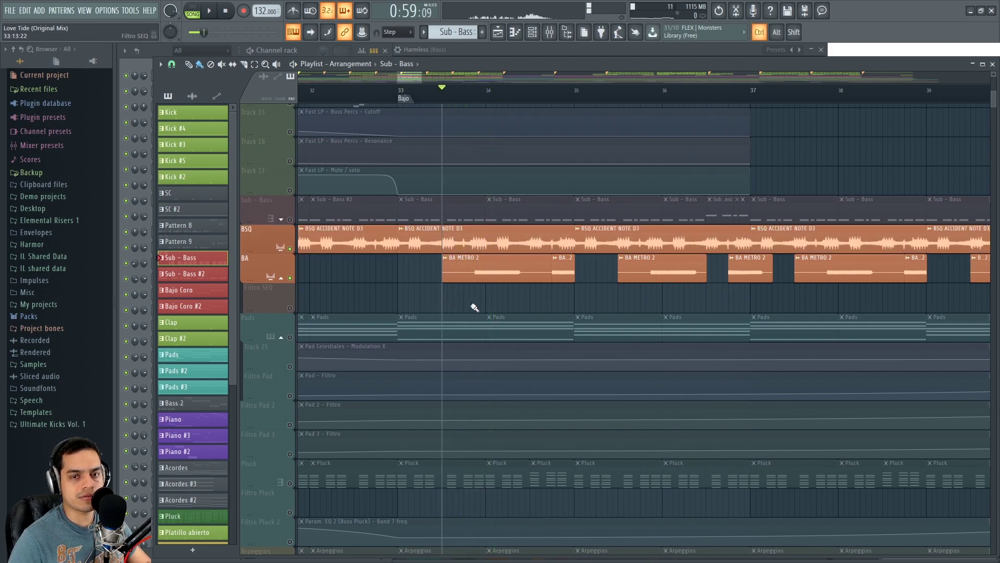
- Unmute Sub-Bass and play it together with BSQ and BA from bar 33, stopping after a short listen
scroll(454, 308, up, 2)
scroll(399, 284, up, 1)
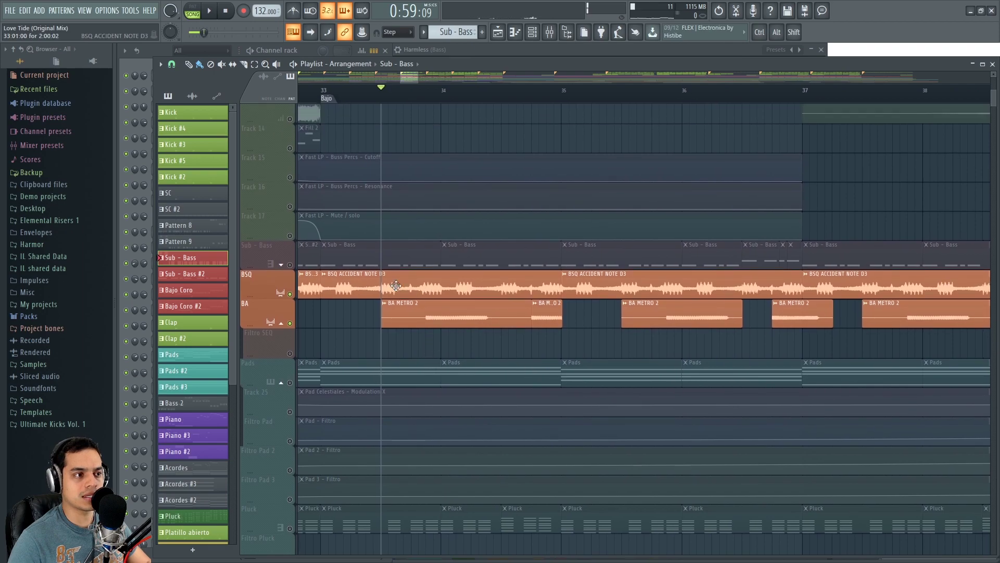
click(290, 265)
key(space)
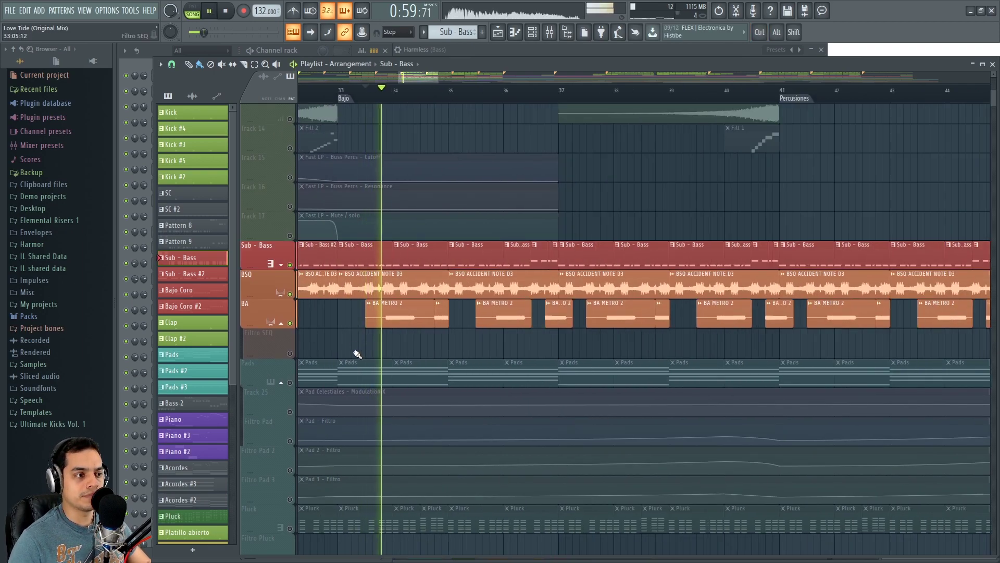
scroll(429, 342, down, 3)
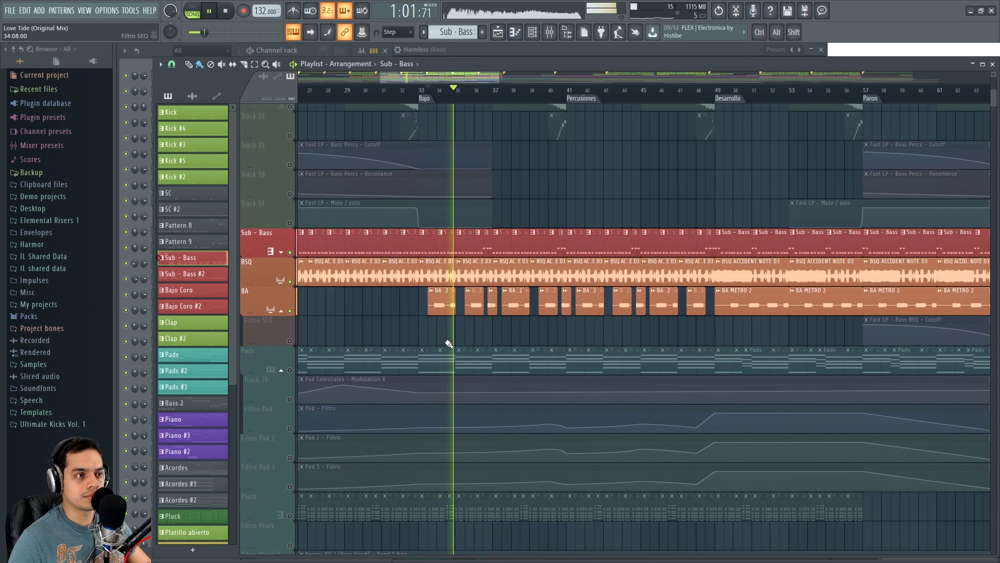
key(space)
scroll(471, 335, down, 2)
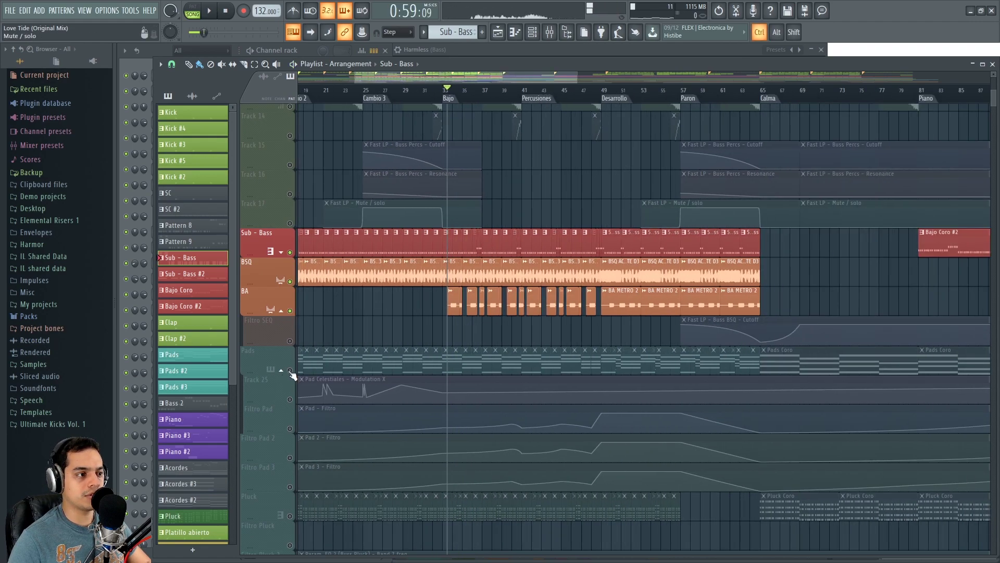
- Solo the Pads track and play it from the Bajo section, checking which channels sound in the channel rack
right_click(290, 371)
key(space)
scroll(469, 306, up, 3)
key(F6)
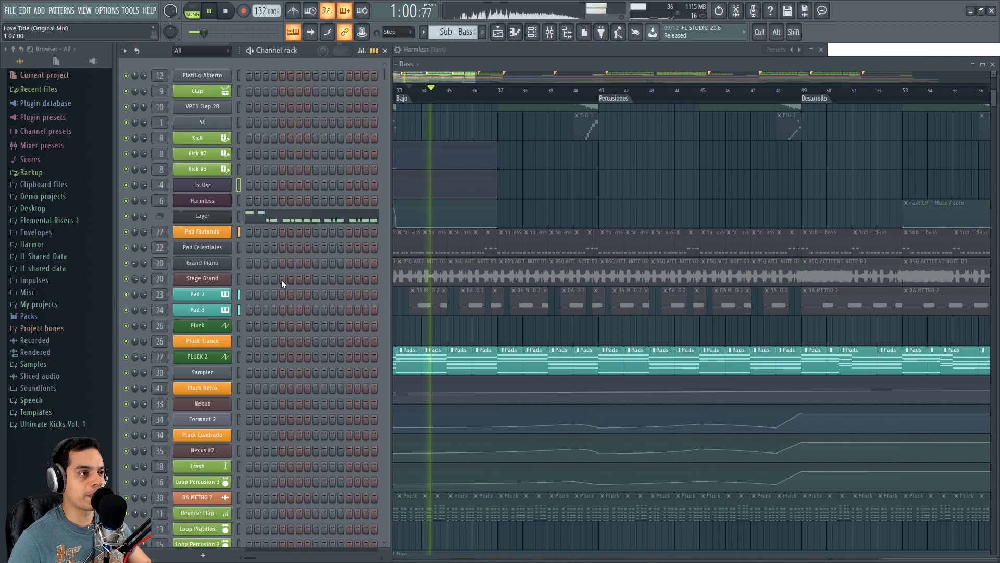
scroll(245, 242, down, 5)
click(418, 359)
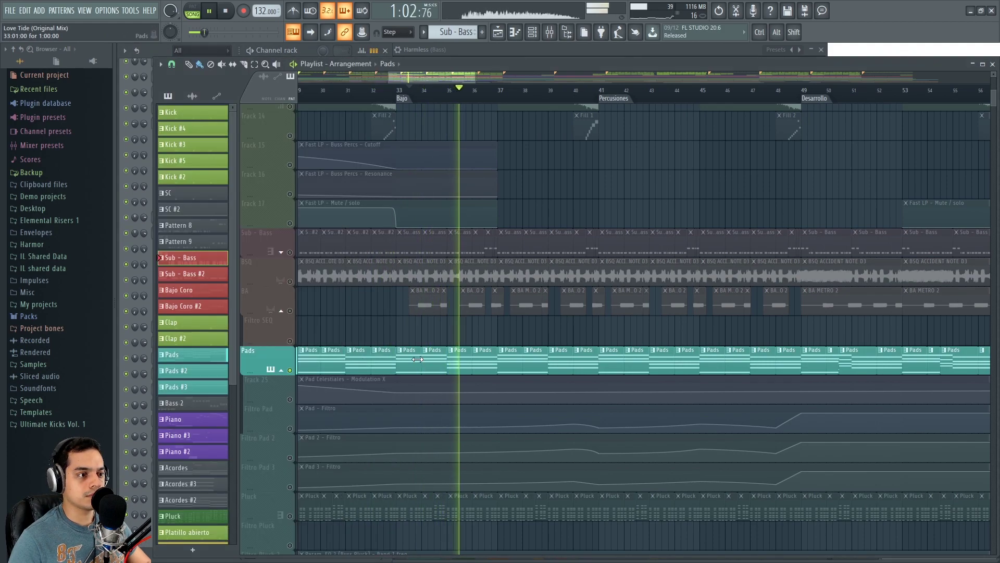
- Open the Pads pattern's Pad Flotando notes in the piano roll and play the chords
click(321, 52)
scroll(317, 189, up, 5)
key(space)
double_click(462, 359)
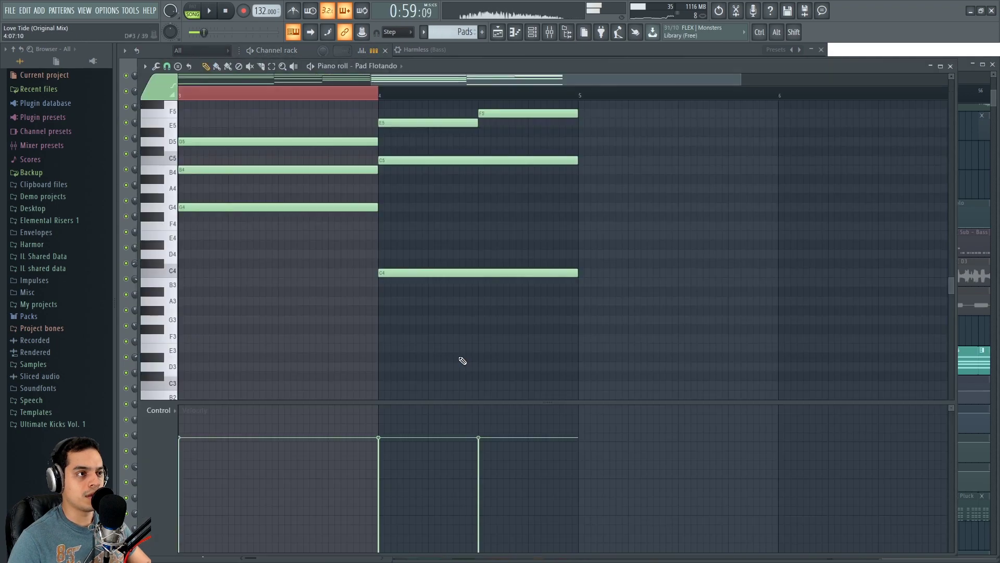
scroll(353, 280, up, 4)
scroll(354, 279, down, 2)
key(space)
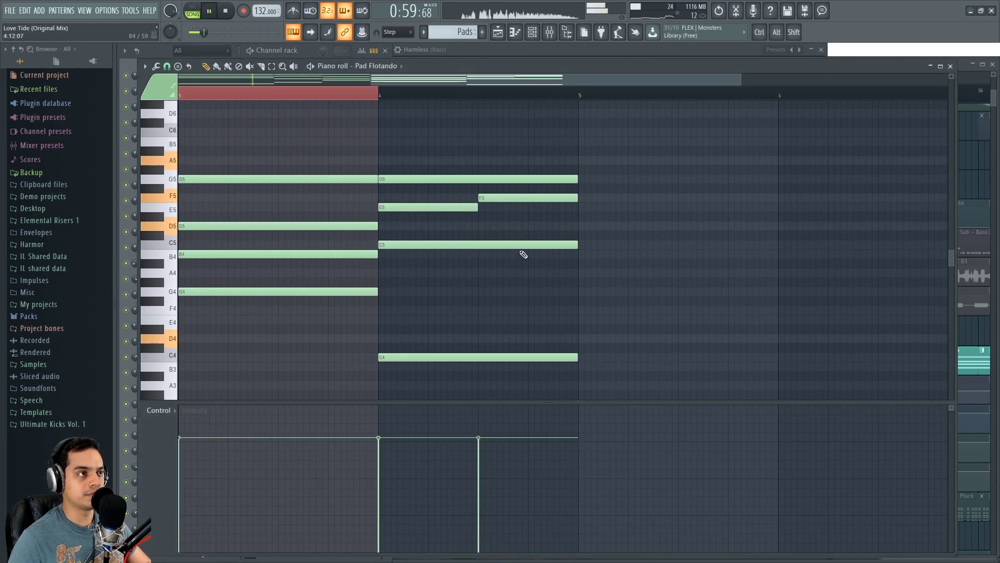
- Switch to pattern playback, solo the Pad Flotando channel and inspect its Sytrus synth
click(307, 48)
key(space)
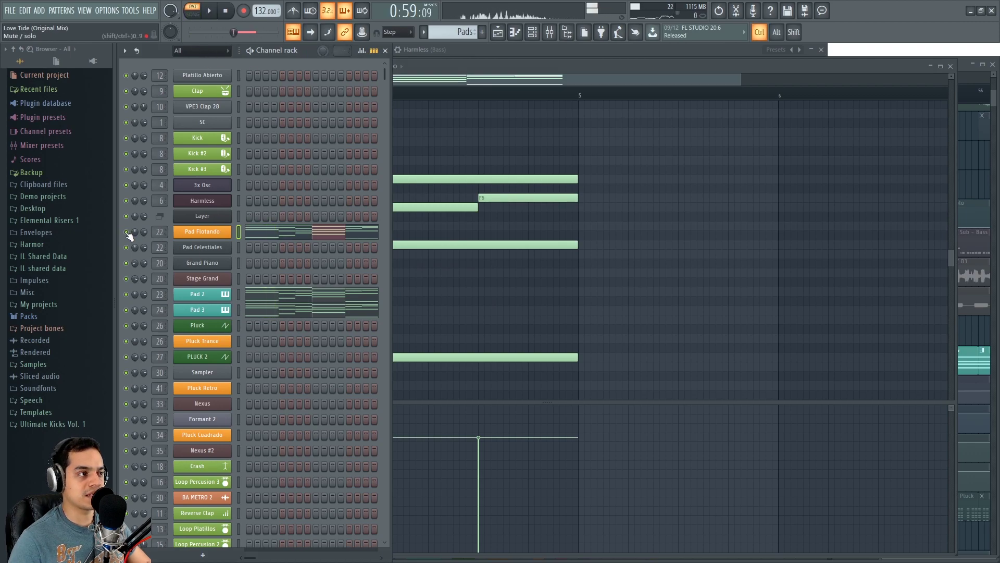
click(208, 235)
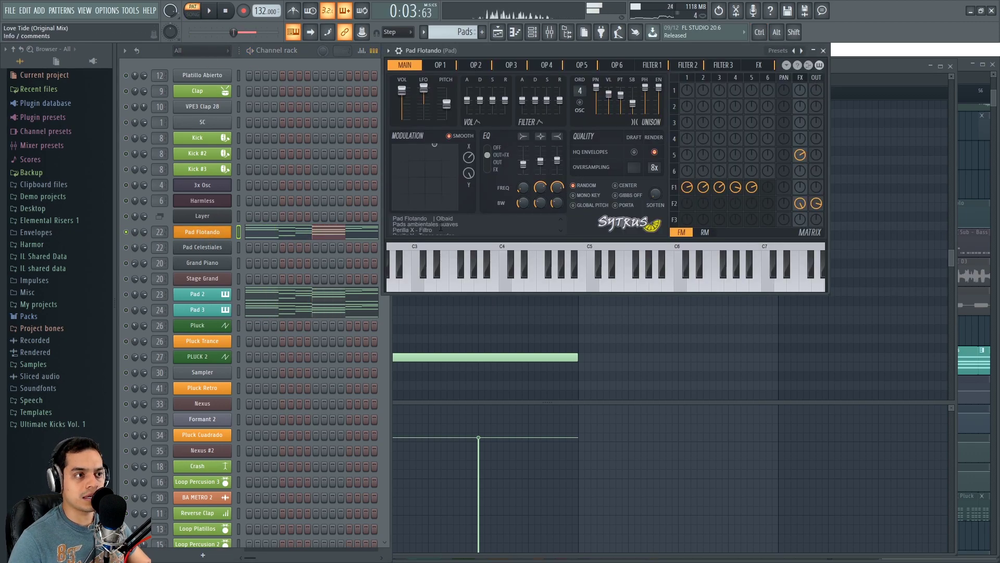
- Audition the Pad 2 and Pad 3 channels in solo and inspect each one's Sylenth1 settings
click(127, 294)
key(space)
click(202, 296)
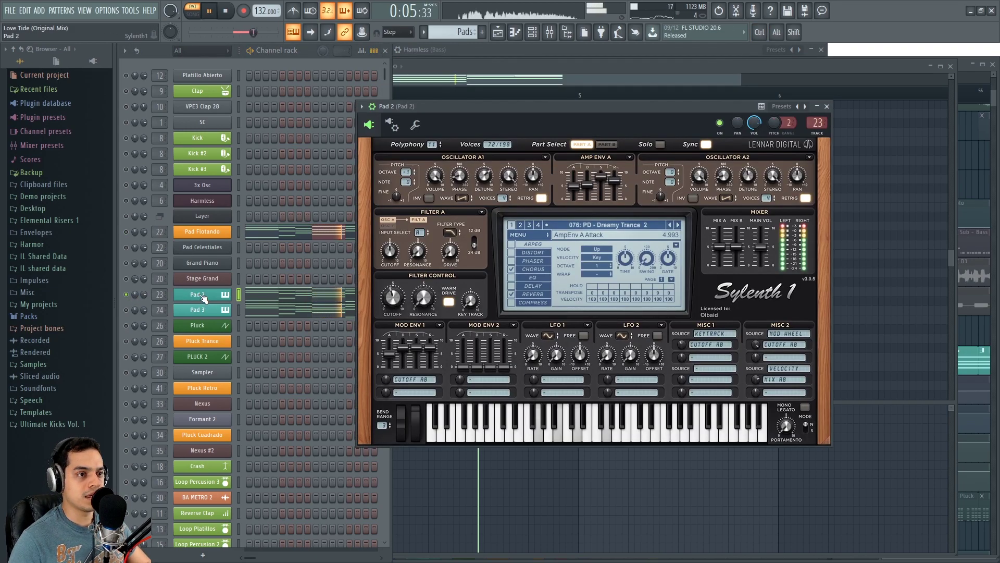
click(209, 310)
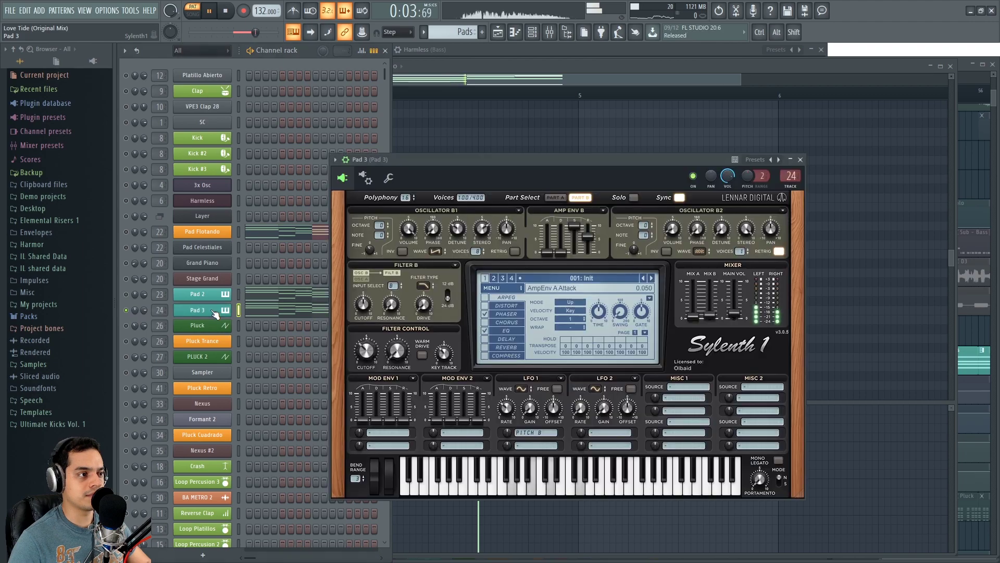
click(613, 302)
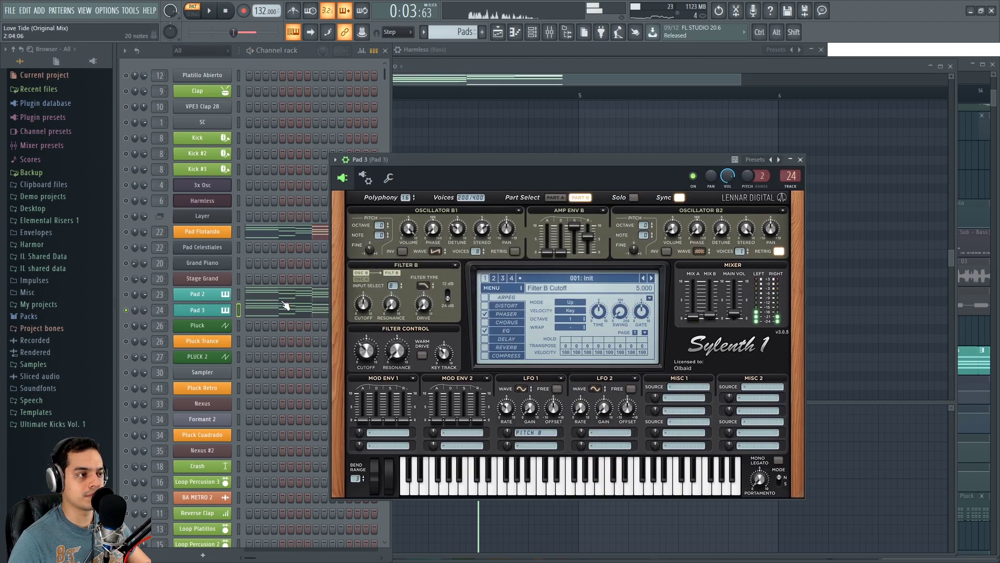
- Turn all channels back on, play the pads together, and return to the playlist
click(128, 297)
ctrl+click(128, 297)
key(space)
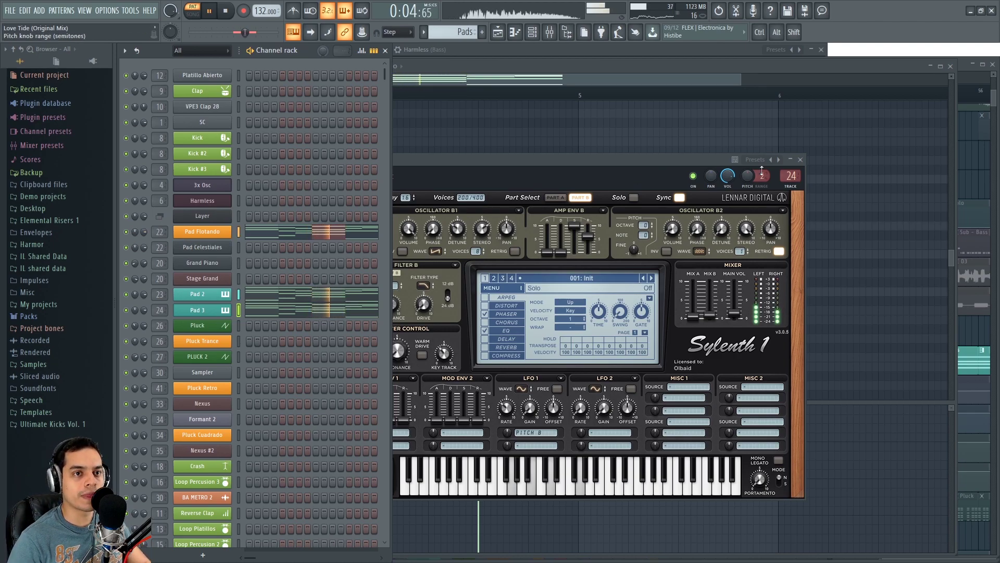
key(Escape)
key(F5)
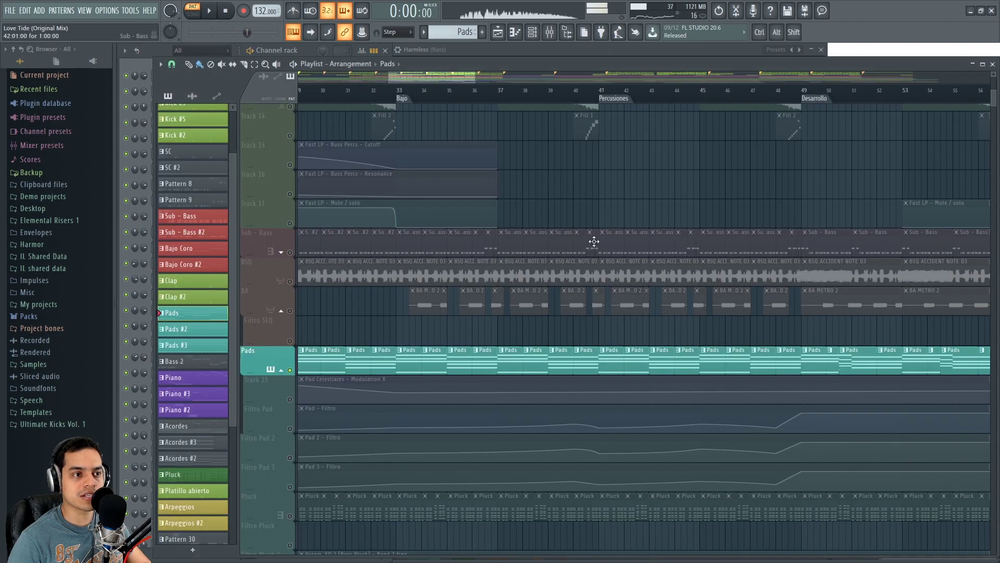
- Solo the Pluck track, switch back to song playback and play it from Bajo
scroll(600, 195, down, 2)
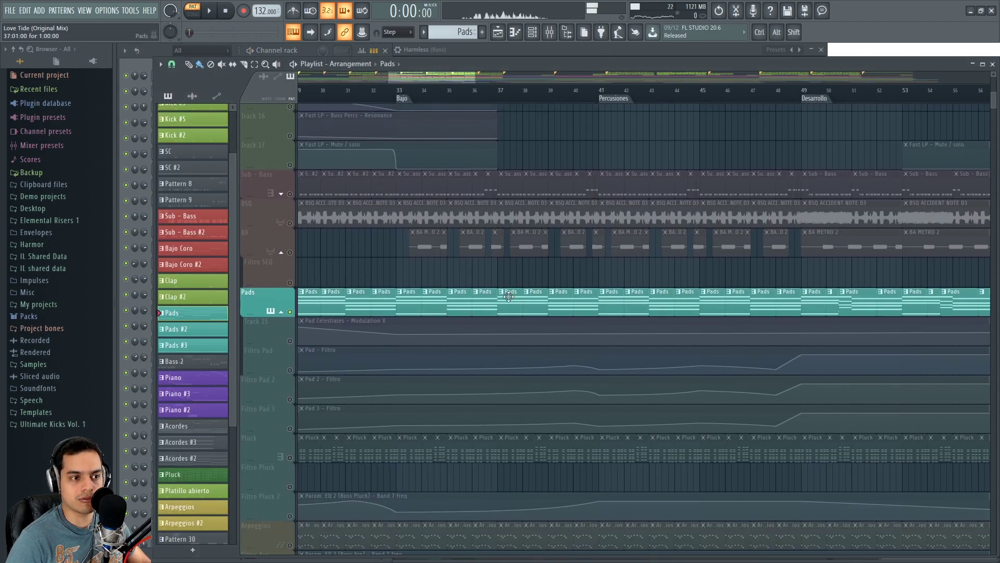
click(293, 459)
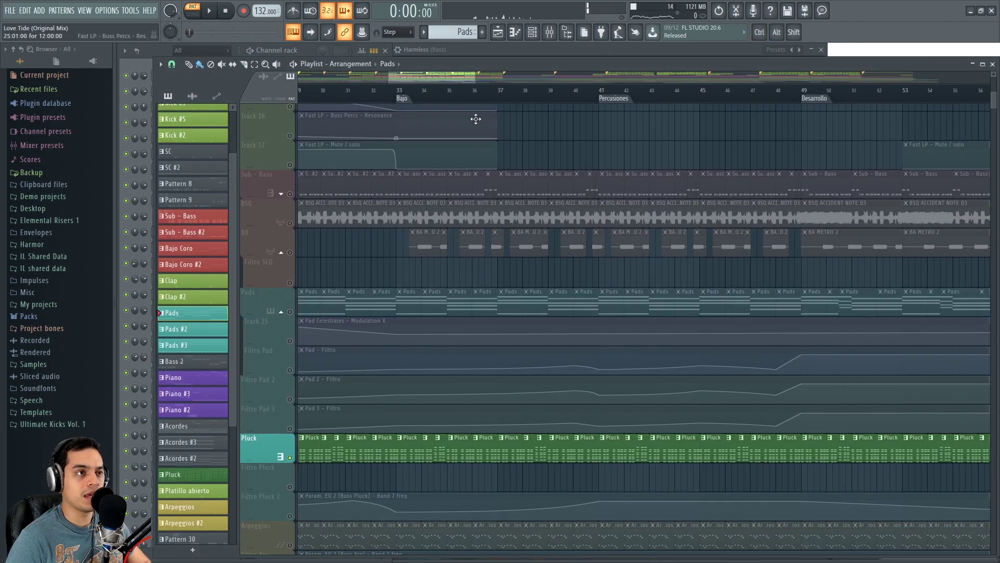
key(l)
scroll(442, 435, down, 4)
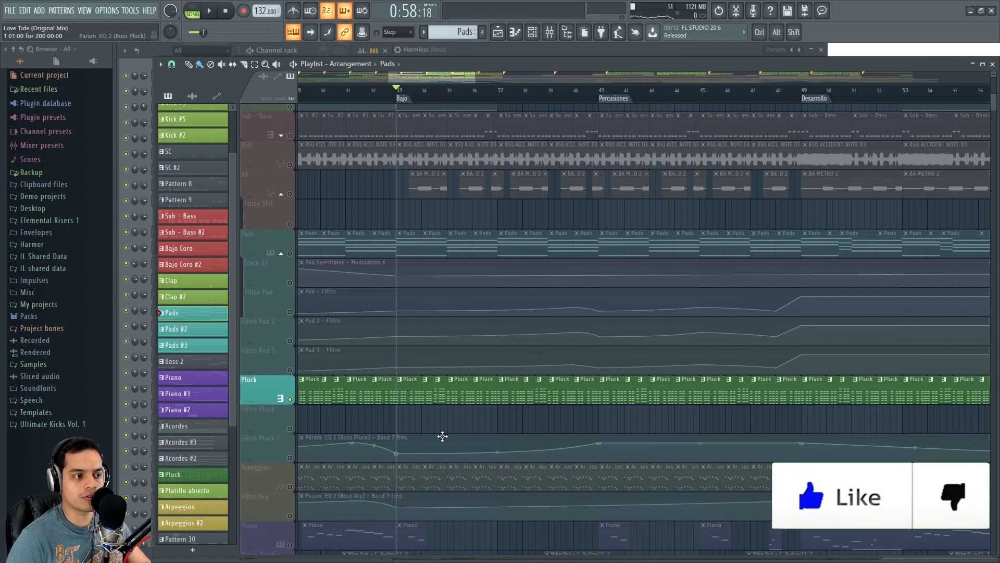
scroll(430, 361, right, 1)
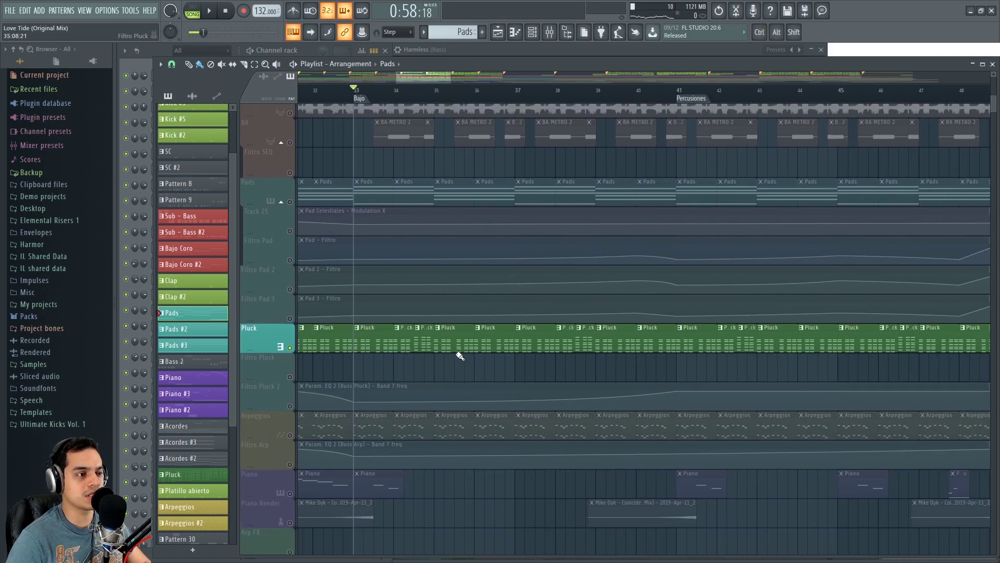
key(space)
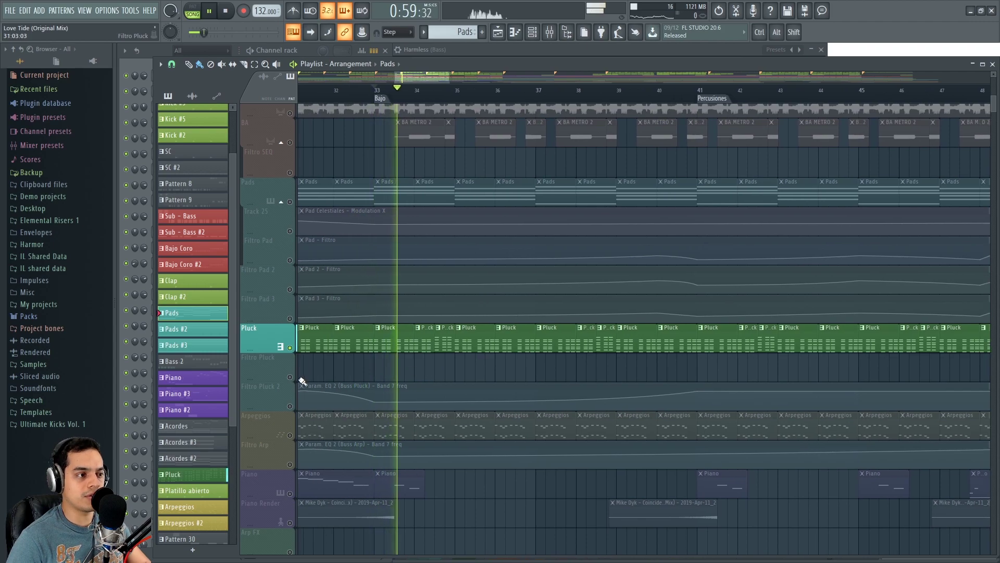
- Unmute the Filtro Pluck and Filtro Pluck 2 tracks, play the filtered pluck around Percusiones and stop
click(295, 406)
scroll(383, 372, down, 3)
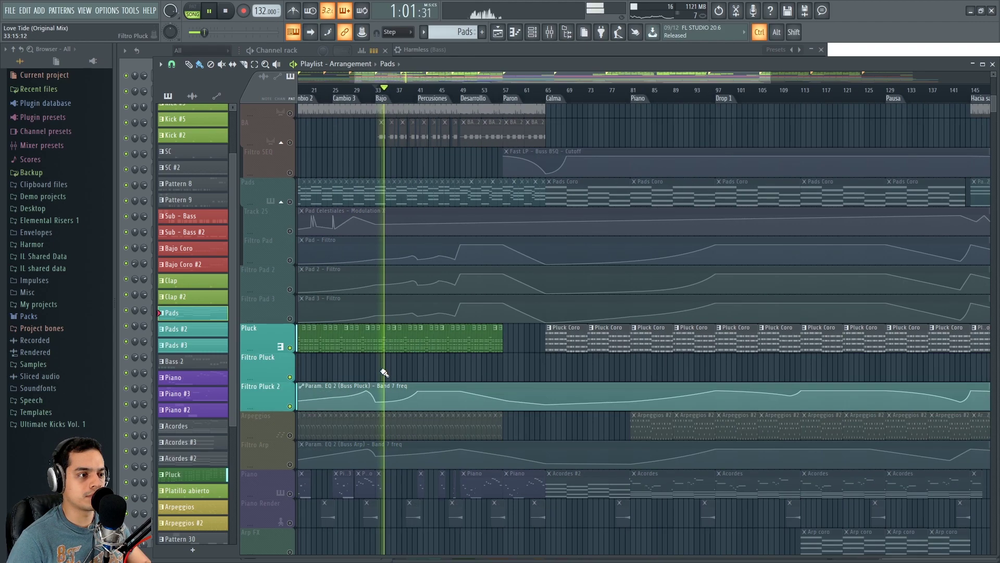
scroll(468, 104, up, 3)
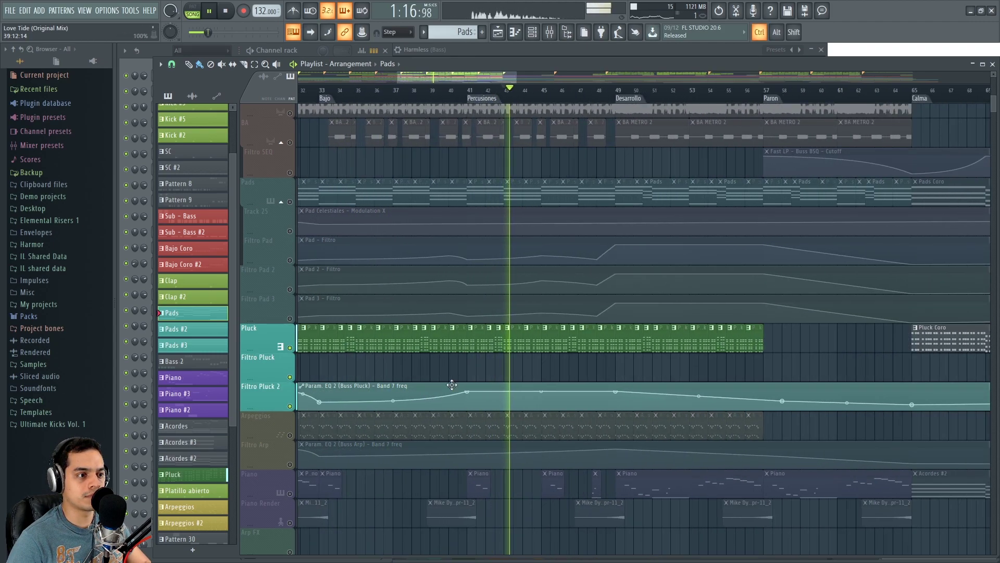
key(space)
- Select the Pluck pattern, show its channels in the channel rack and switch to pattern playback
click(155, 48)
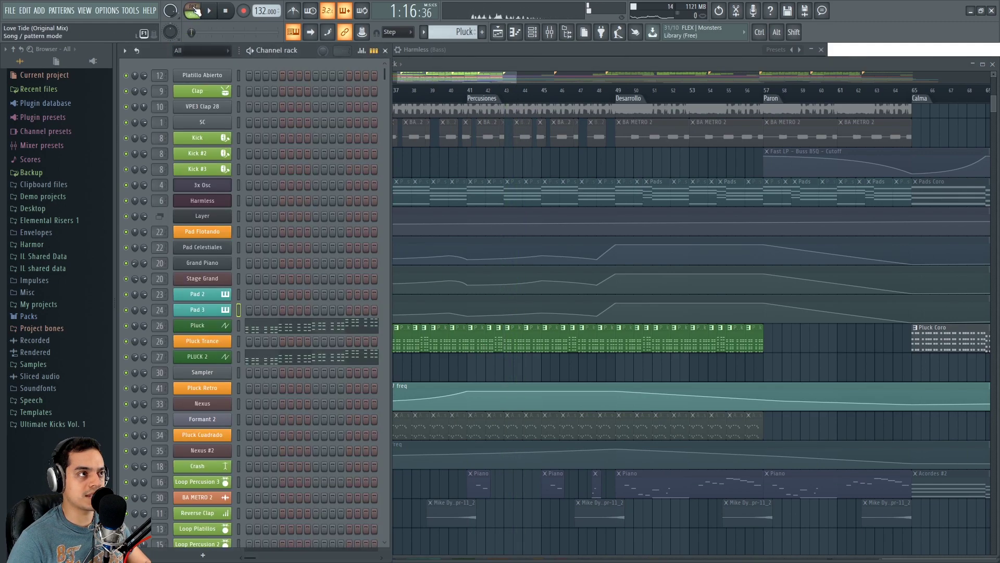
key(space)
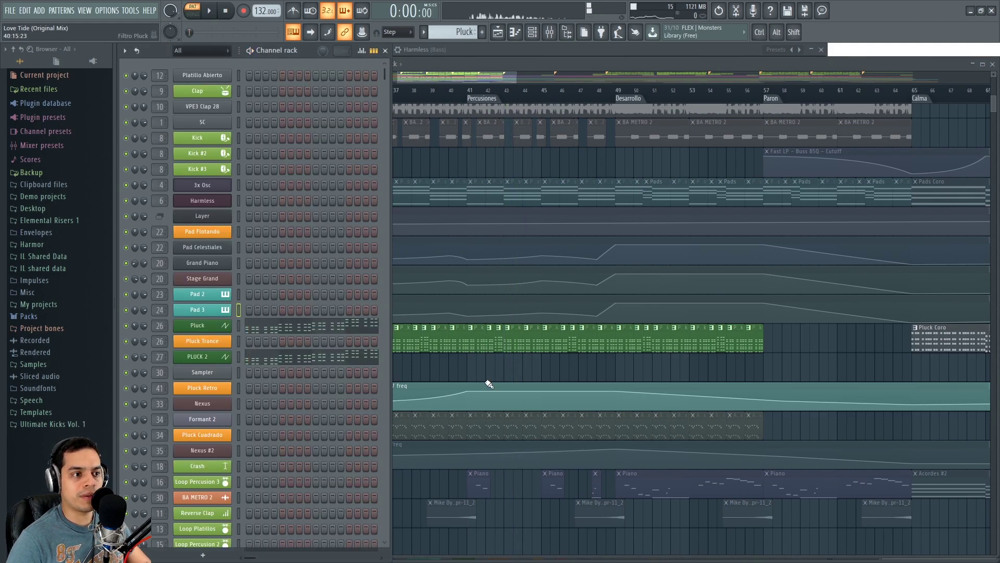
scroll(476, 382, up, 2)
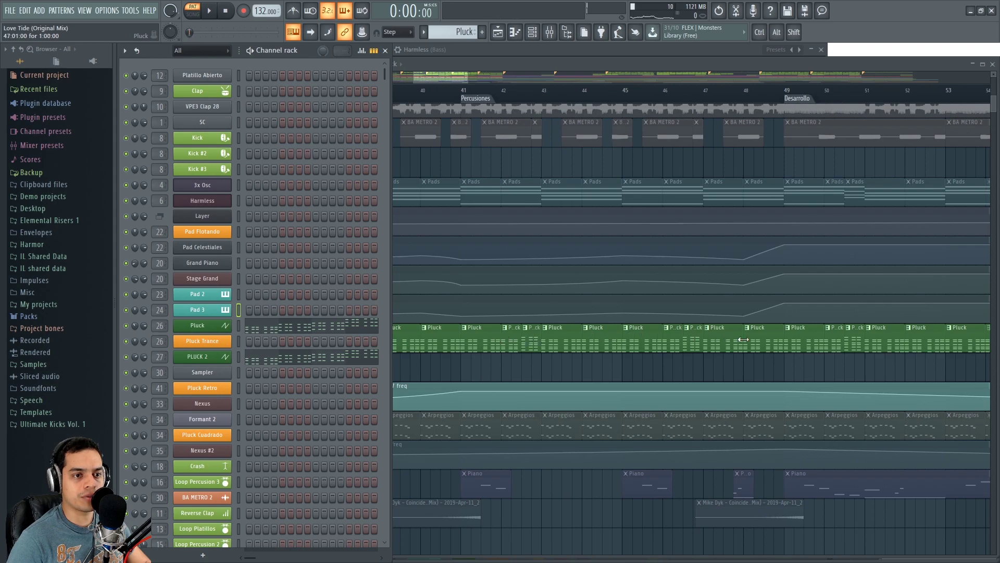
- Inspect the Pluck channel's Sylenth1 and the PLUCK 2 channel's Sytrus, moving the Sytrus window higher
click(210, 329)
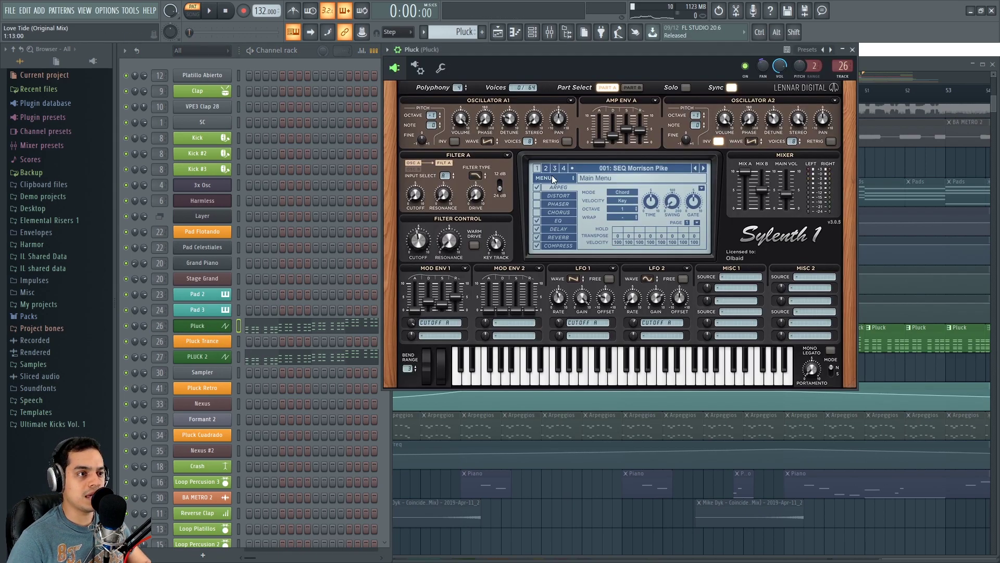
click(196, 357)
drag(531, 109, 522, 82)
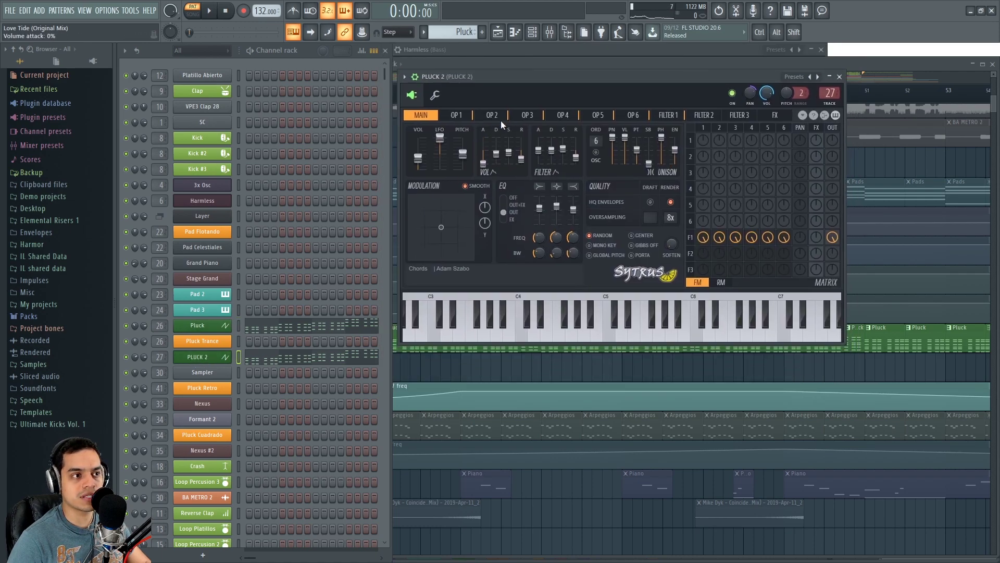
- Solo the Pluck and PLUCK 2 channels in turn and play the pattern to compare their sounds
key(space)
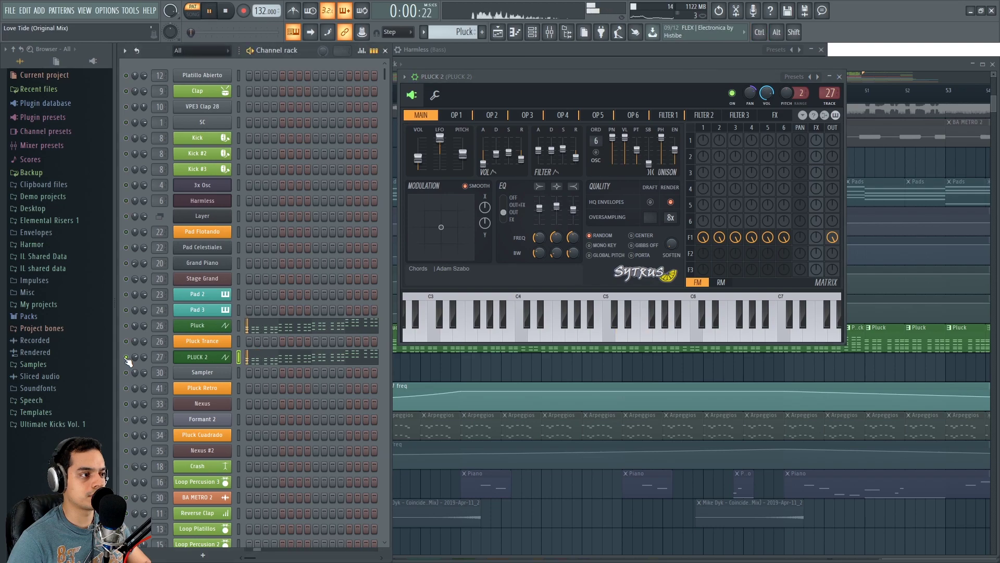
key(space)
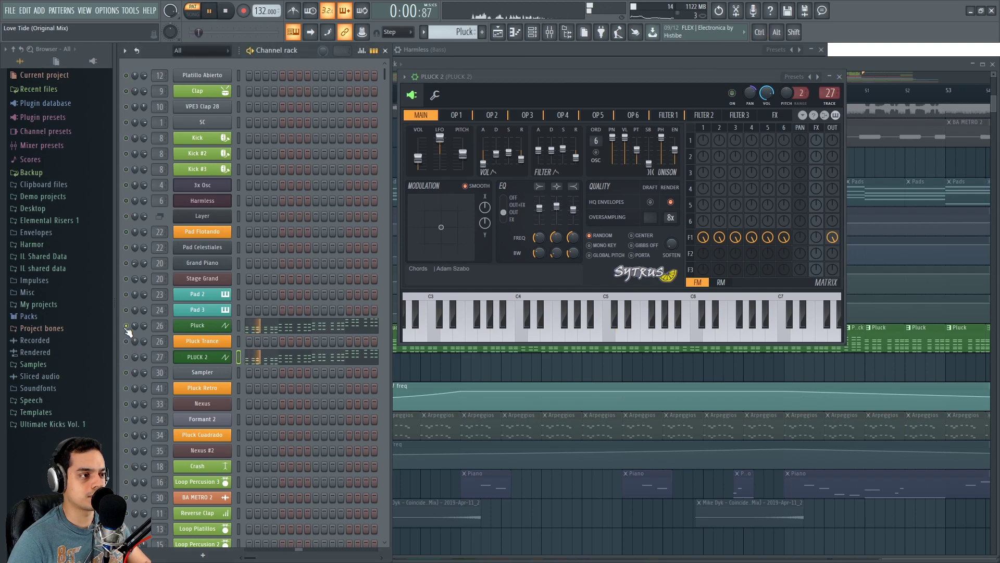
key(space)
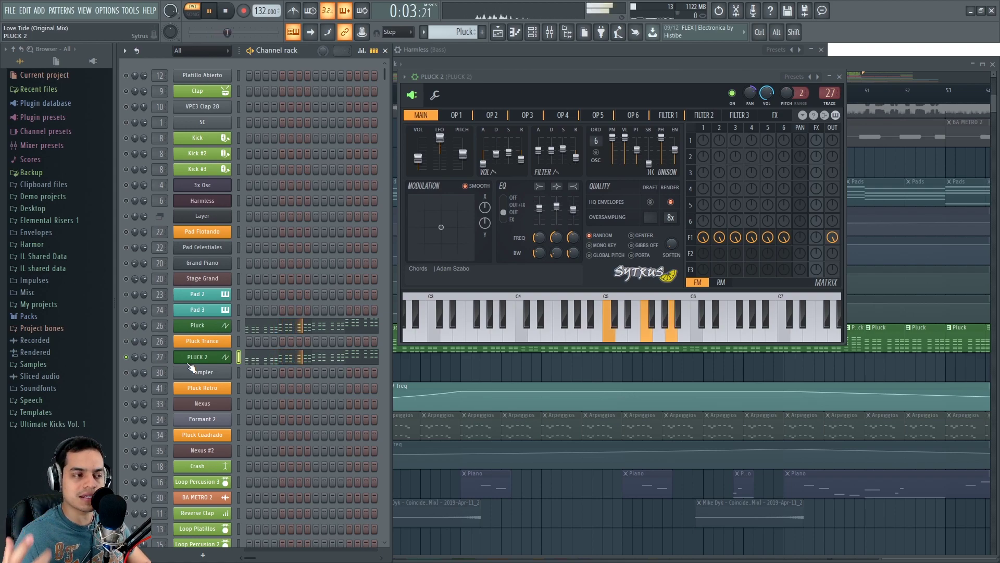
- Solo the Pluck channel, replay the pattern for comparison and return to the playlist
click(126, 325)
key(space)
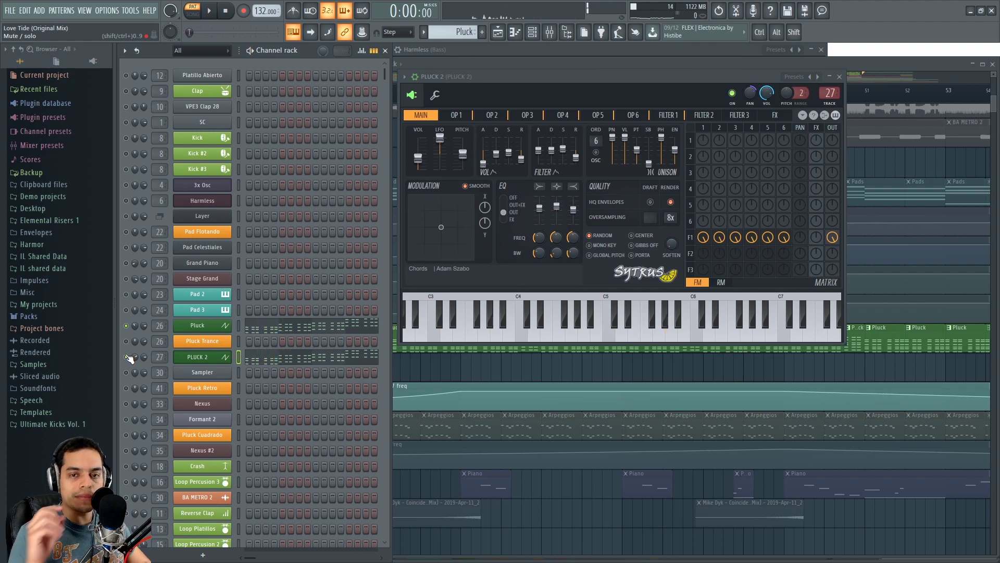
key(space)
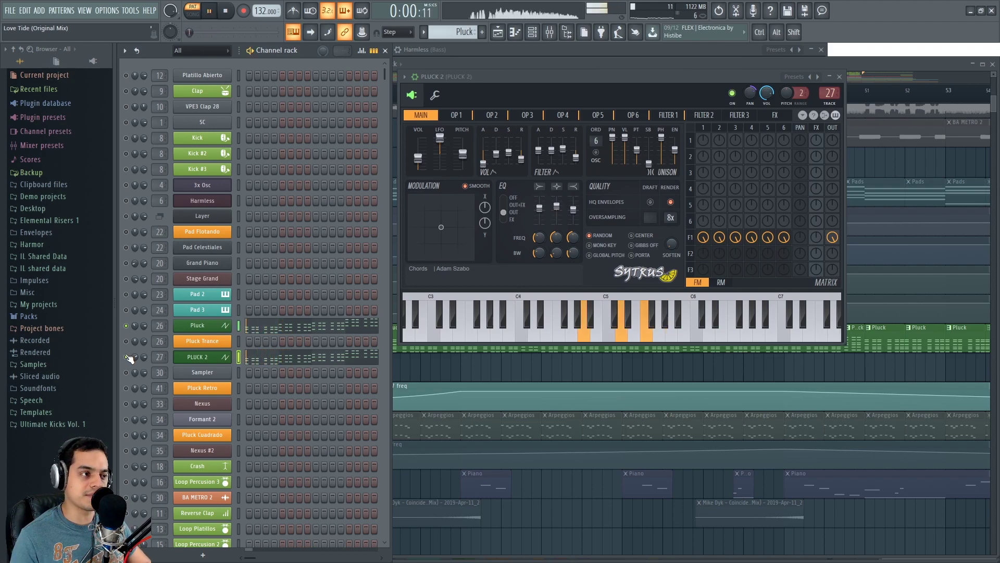
click(520, 364)
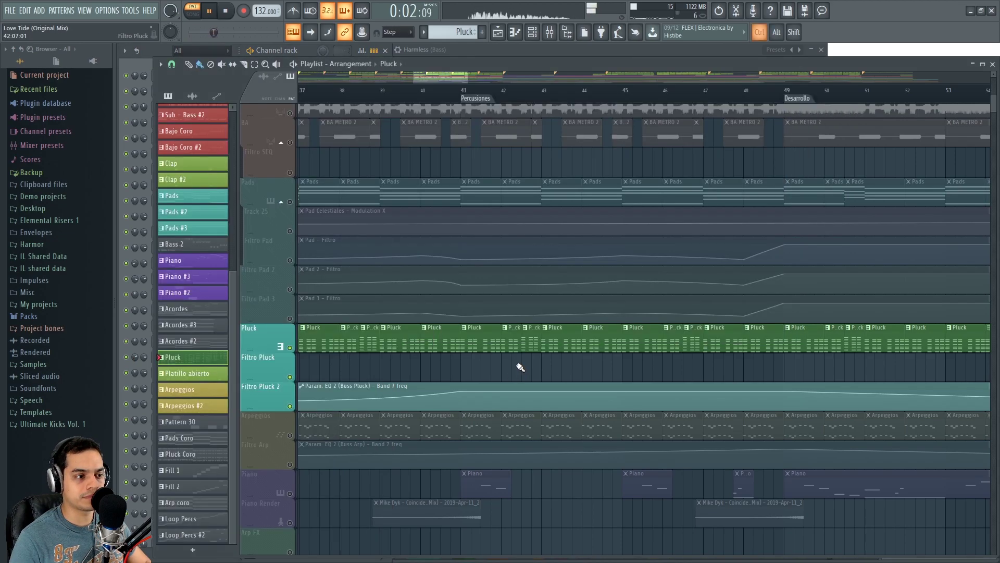
- Solo the Arpeggios track in the playlist and play the song from the Percusiones marker
scroll(372, 340, down, 5)
ctrl+click(290, 289)
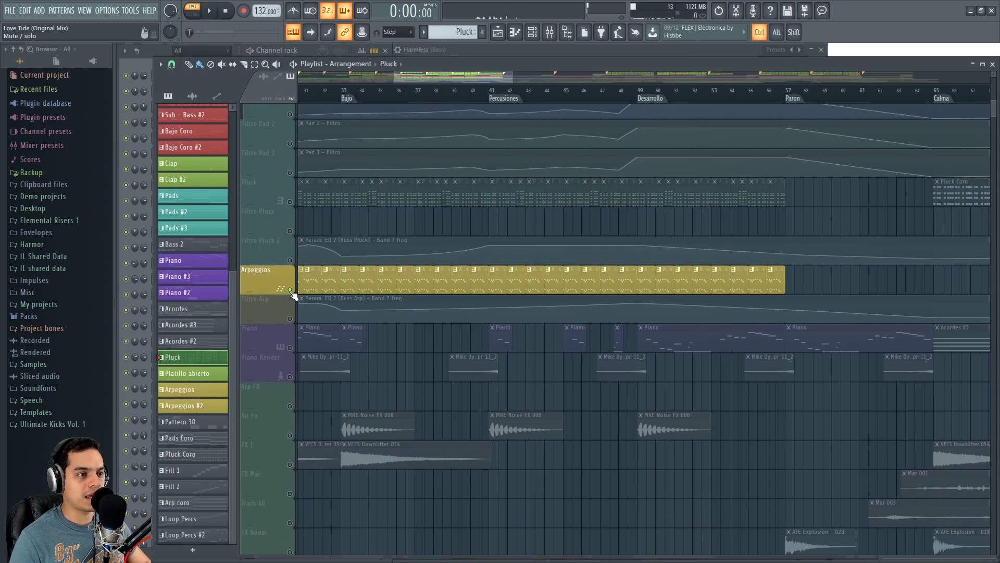
click(484, 97)
scroll(510, 224, up, 4)
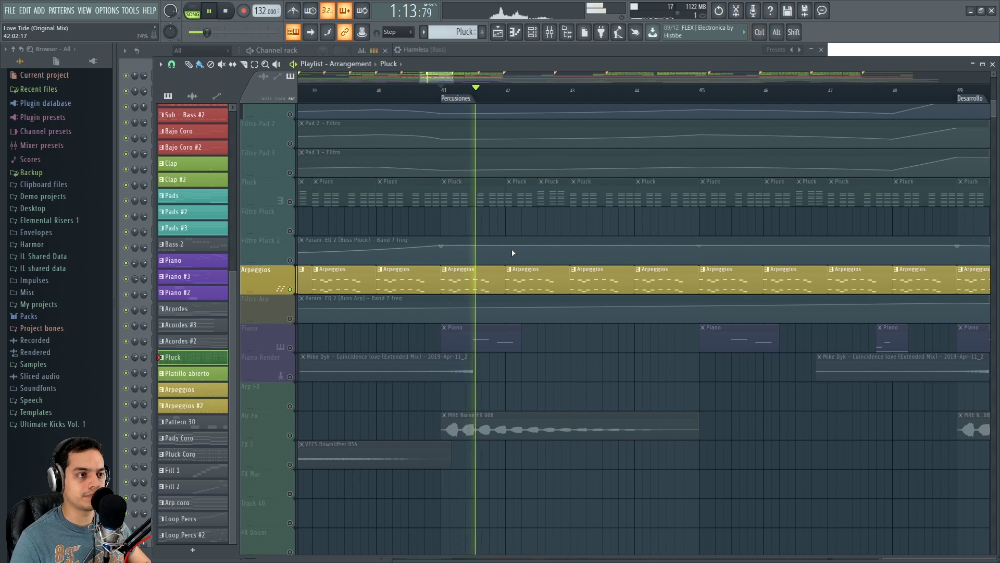
scroll(511, 222, down, 6)
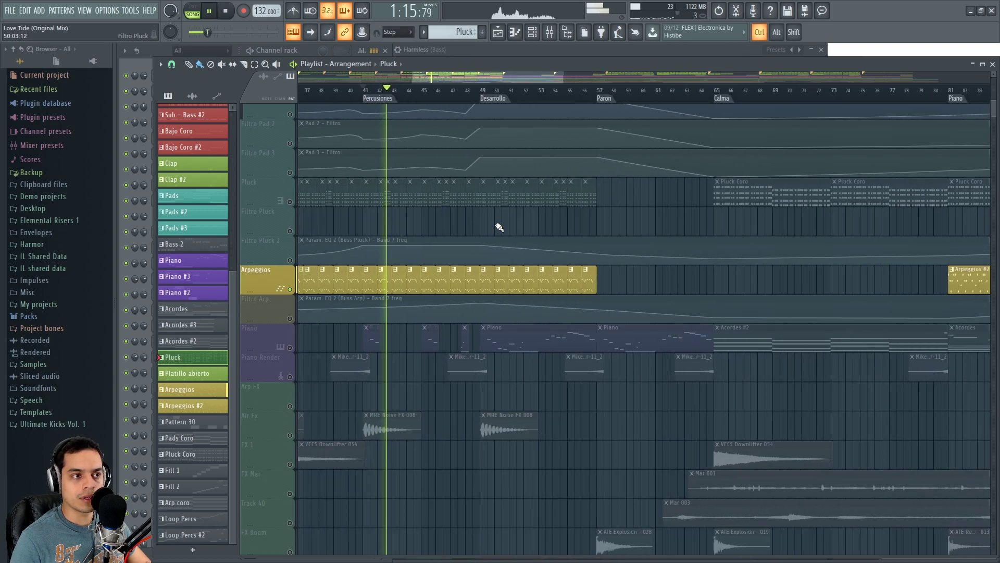
scroll(482, 229, up, 1)
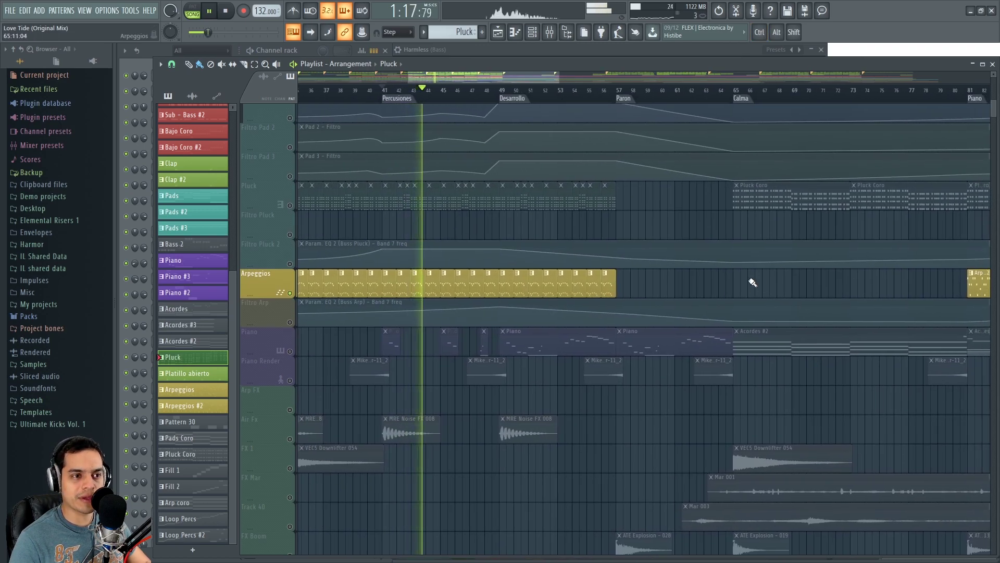
- Play the soloed Arpeggios track from the Piano section and bring the earlier arpeggio clips back into view
scroll(890, 117, right, 3)
click(821, 94)
drag(698, 304, 610, 295)
drag(494, 297, 785, 297)
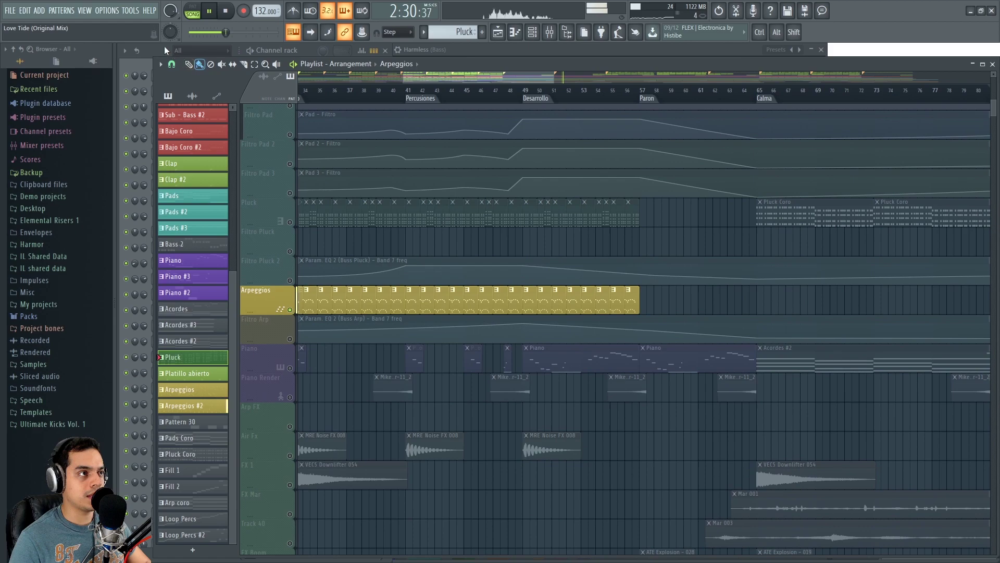
- Select the Arpeggios pattern, play it in pattern mode and view its channels and the Nexus notes in the piano roll
click(166, 51)
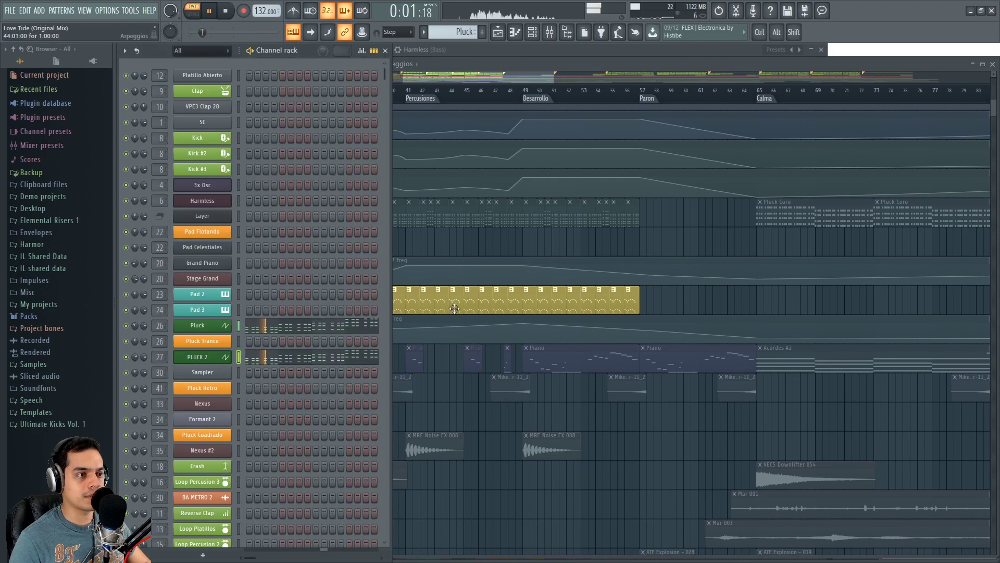
key(F6)
click(198, 66)
click(163, 48)
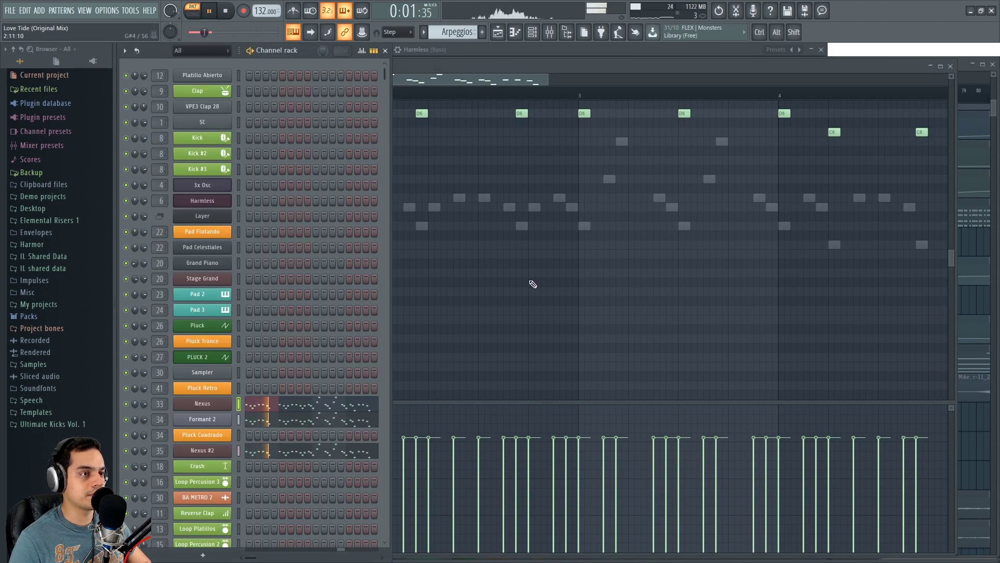
scroll(531, 281, up, 5)
- Inspect the Nexus channel's synth and the Formant 2 channel's Sytrus, soloing Formant 2 and Nexus in turn to compare them
click(202, 402)
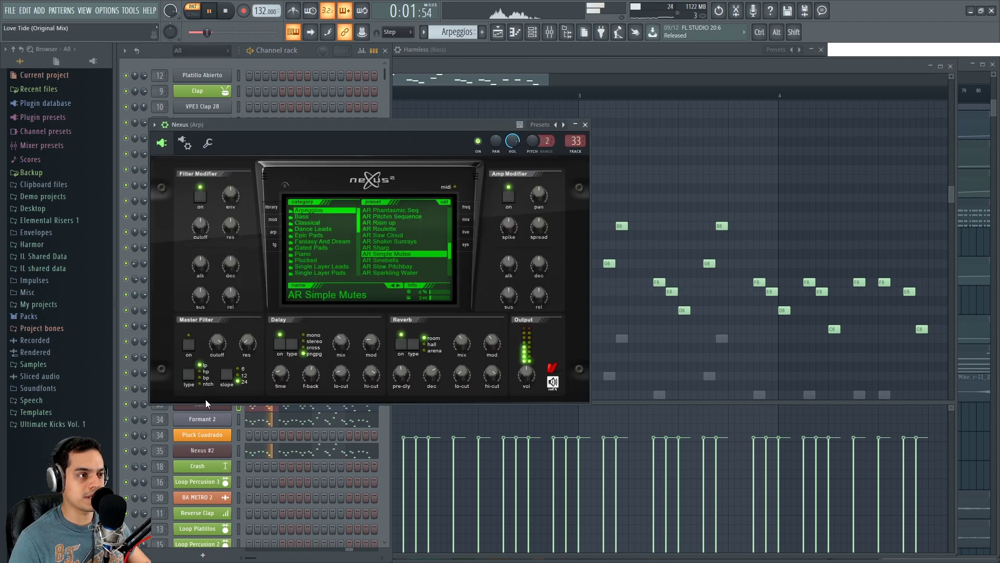
click(203, 403)
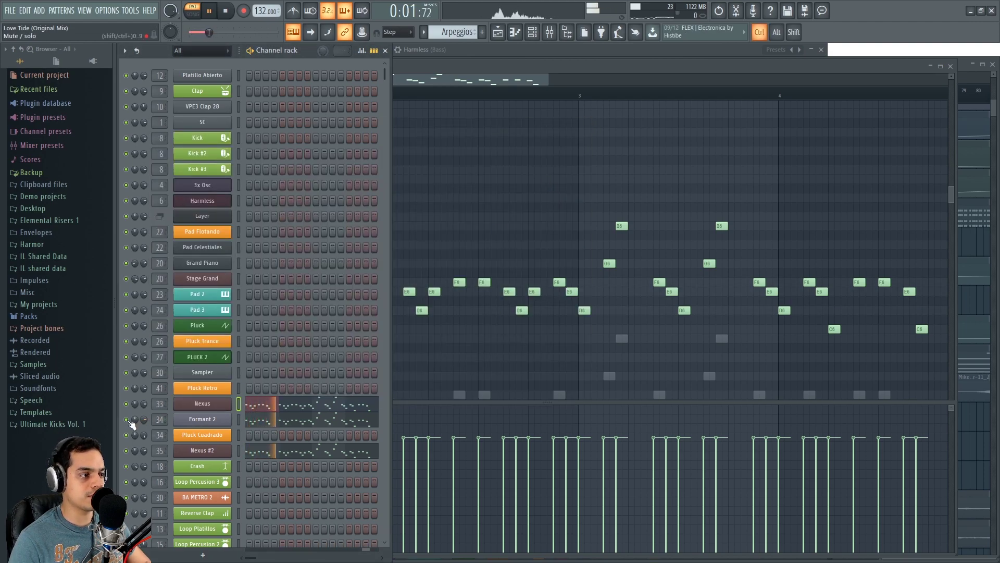
click(189, 421)
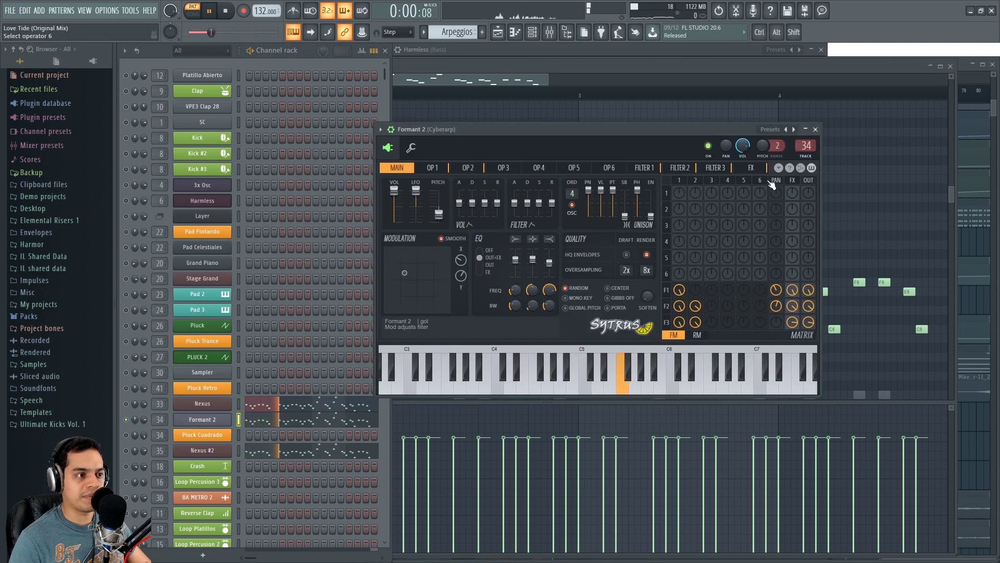
click(817, 133)
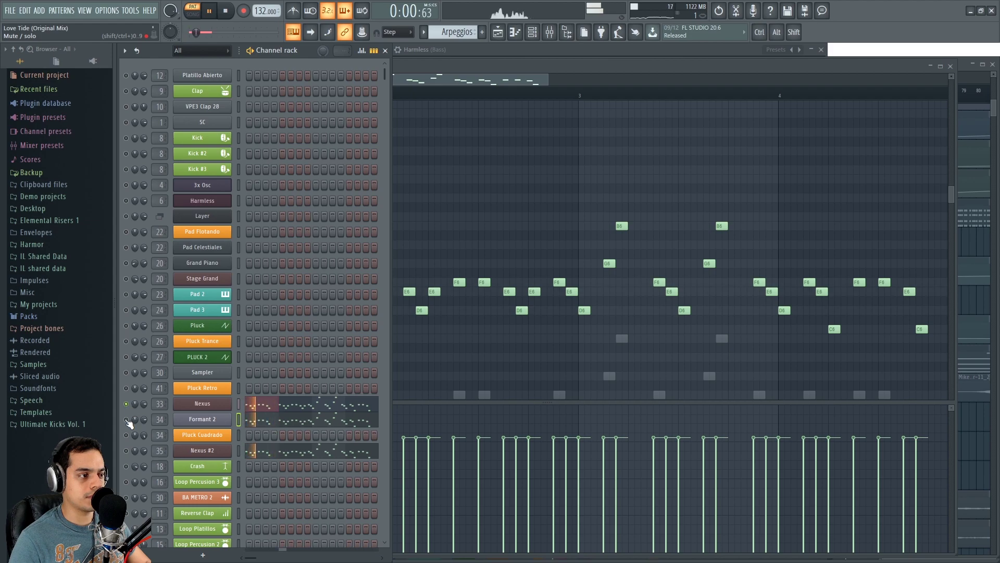
- Restore all channels, close the piano roll, stop playback and unmute all tracks in the playlist
key(F6)
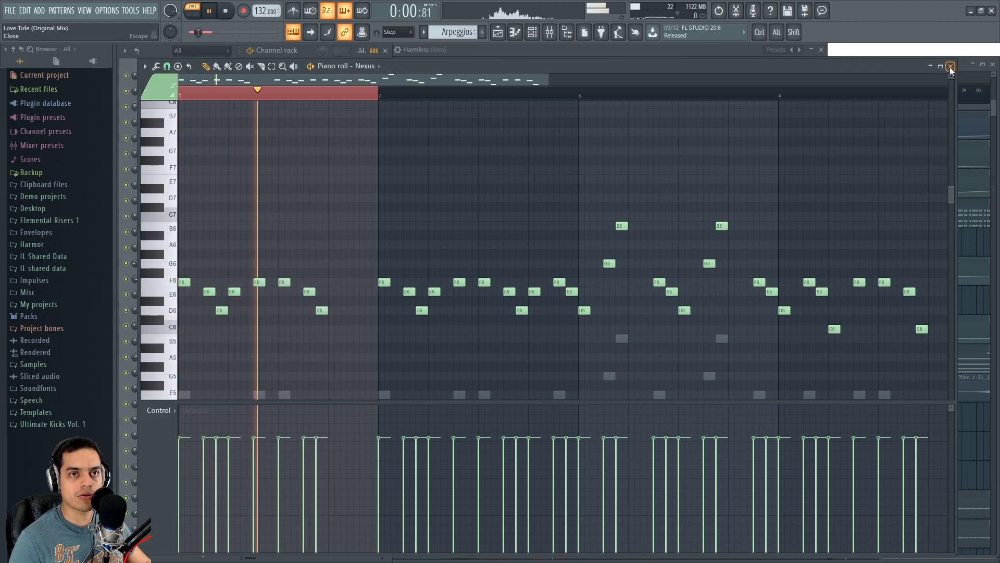
key(F5)
scroll(695, 312, down, 3)
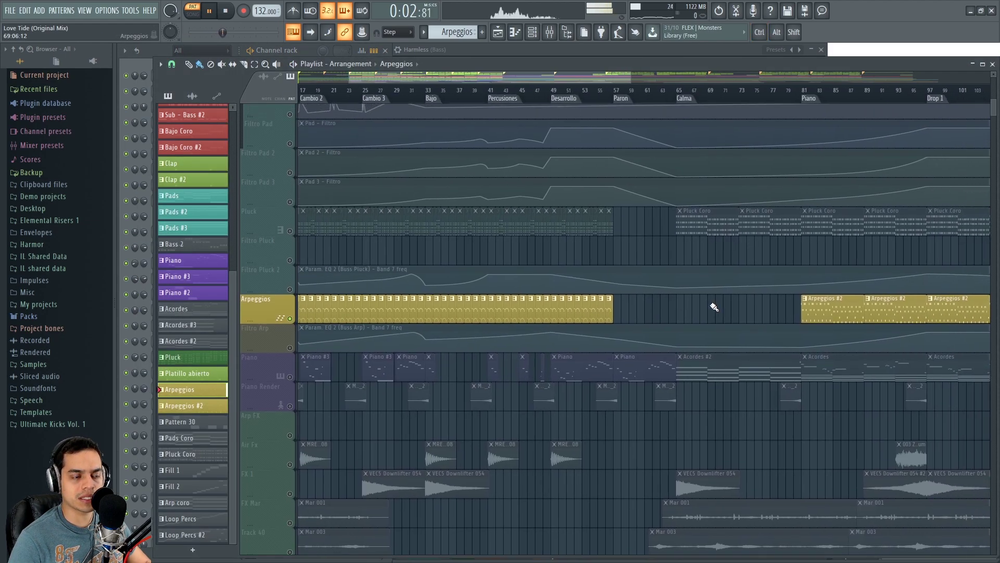
scroll(713, 307, up, 2)
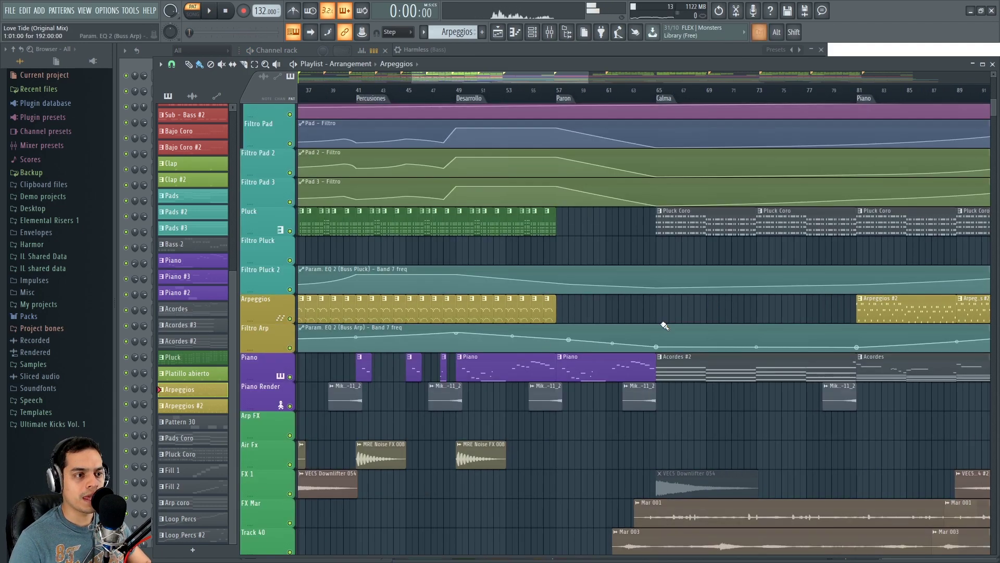
- Select the Piano #3 pattern, show its channels and play it with the Grand Piano channel soloed
scroll(397, 352, down, 2)
click(435, 315)
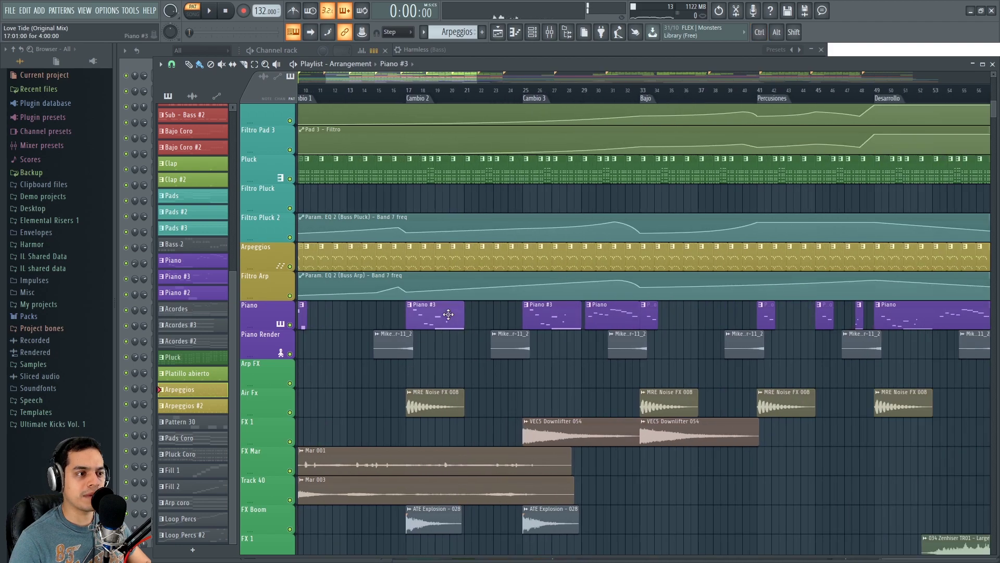
key(F6)
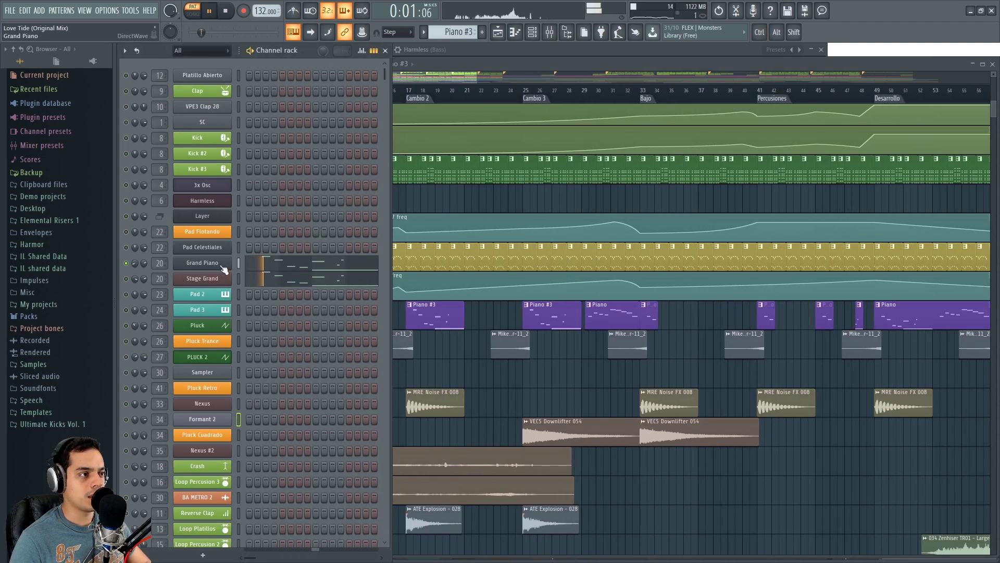
- Inspect the Grand Piano channel's DirectWave, solo Stage Grand and review the Piano insert's effects in the mixer
click(222, 266)
drag(458, 140, 519, 102)
key(space)
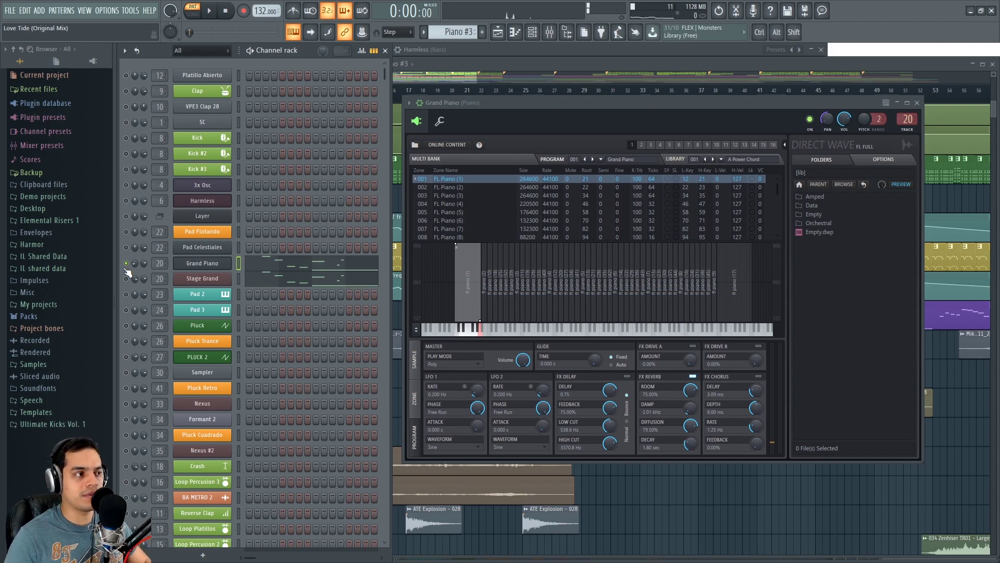
click(126, 279)
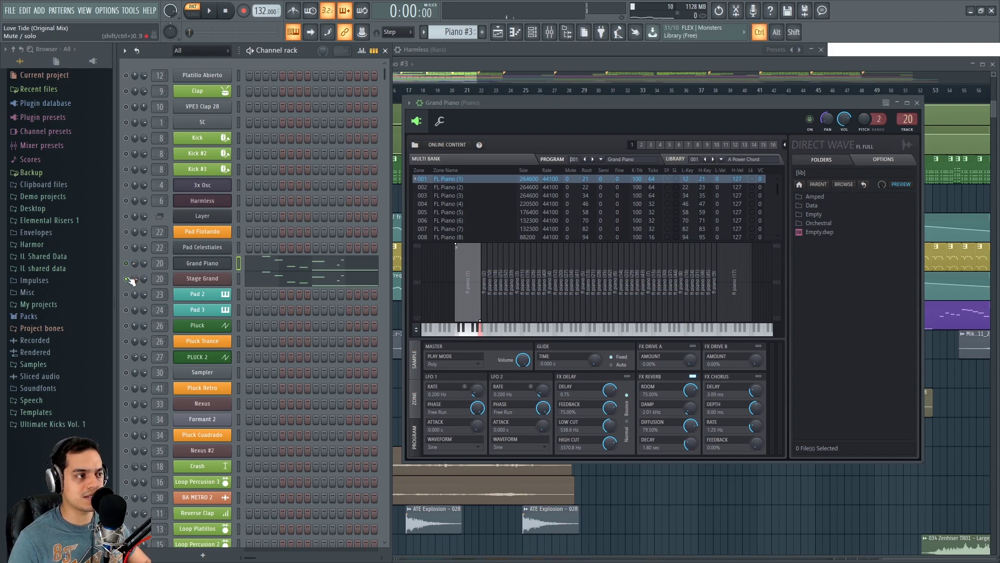
key(F9)
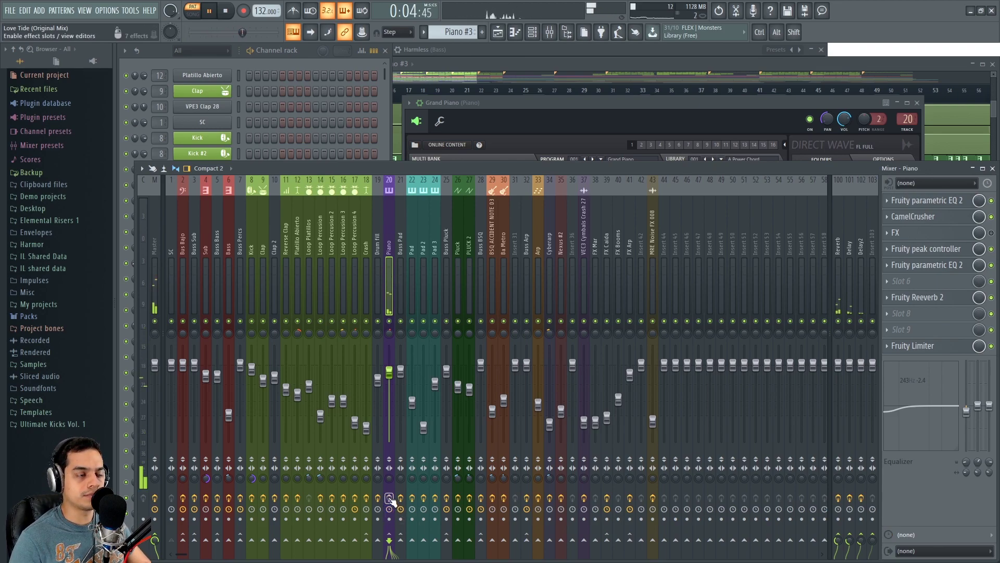
- View the Grand Piano notes of Piano #3 in the piano roll and close it
click(301, 61)
click(302, 269)
ctrl+scroll(395, 332, down, 2)
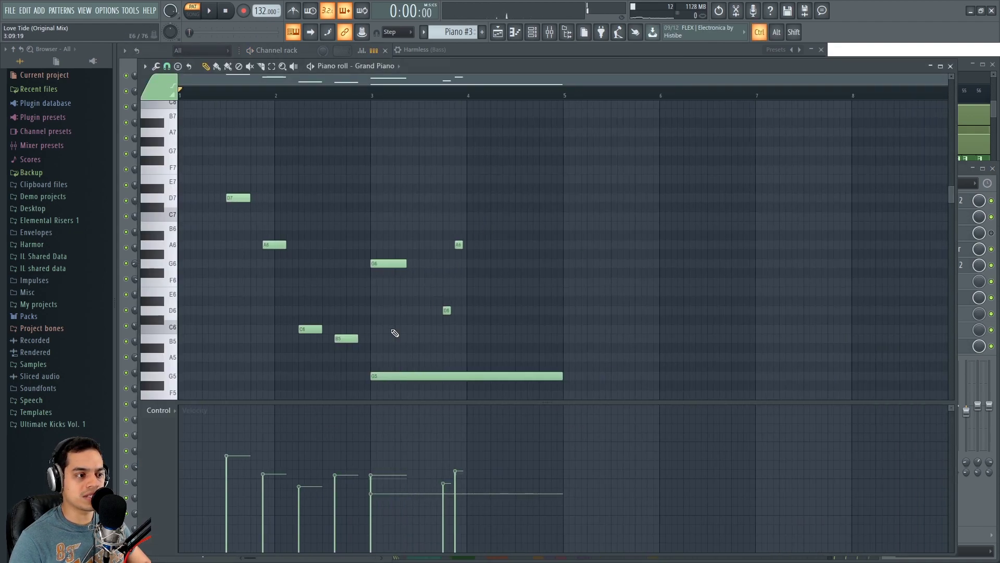
click(950, 67)
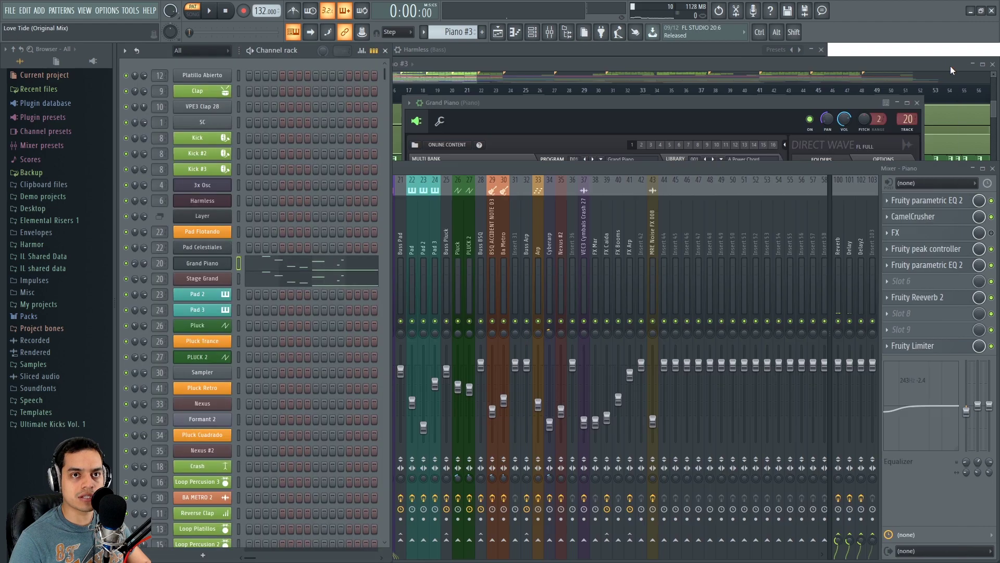
- Select the Acordes #2 pattern at the Calma section, play it and view its Grand Piano chords in the piano roll
key(F5)
scroll(587, 377, right, 10)
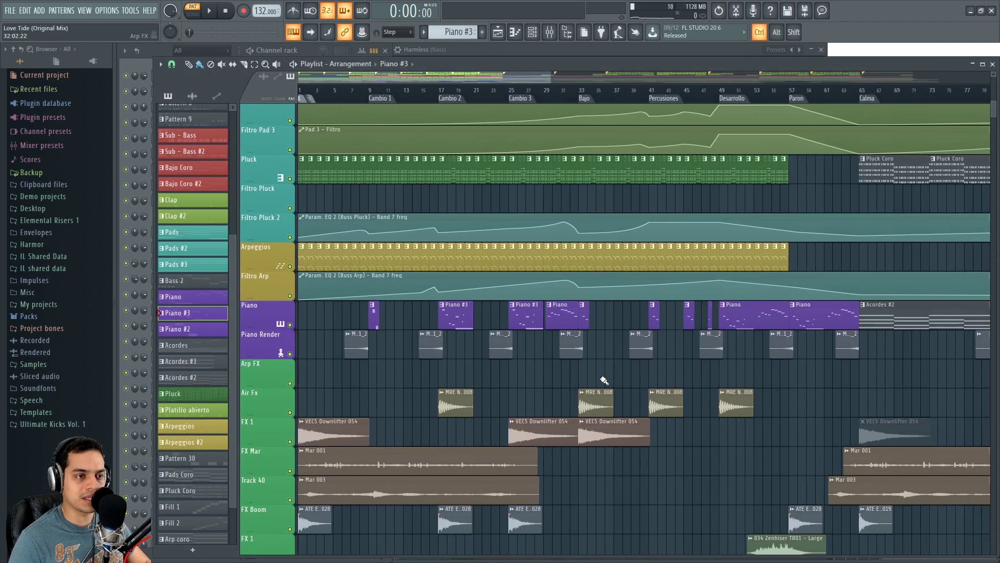
scroll(605, 364, down, 1)
scroll(628, 354, up, 2)
scroll(599, 349, up, 1)
scroll(568, 342, right, 8)
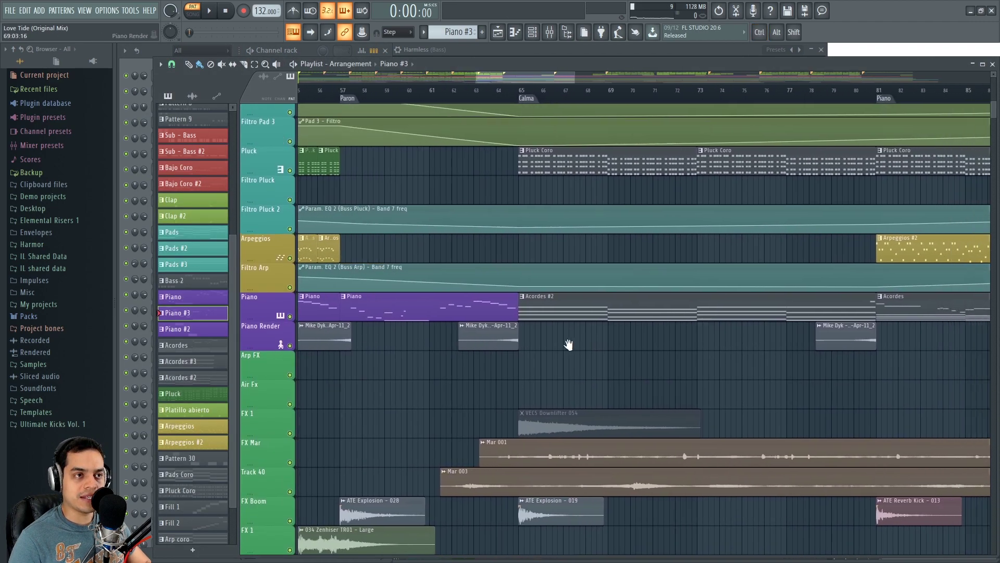
click(432, 315)
key(F6)
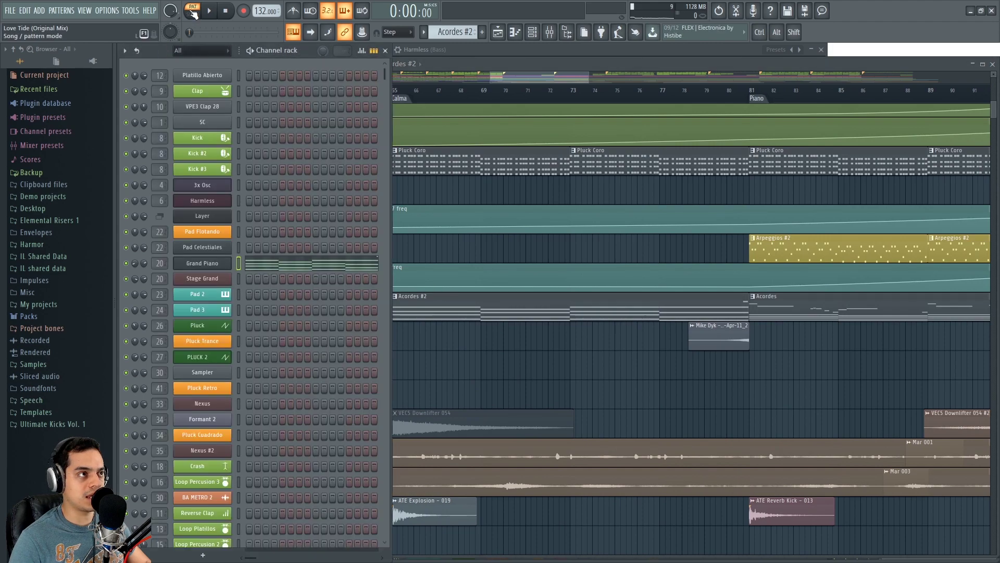
click(305, 263)
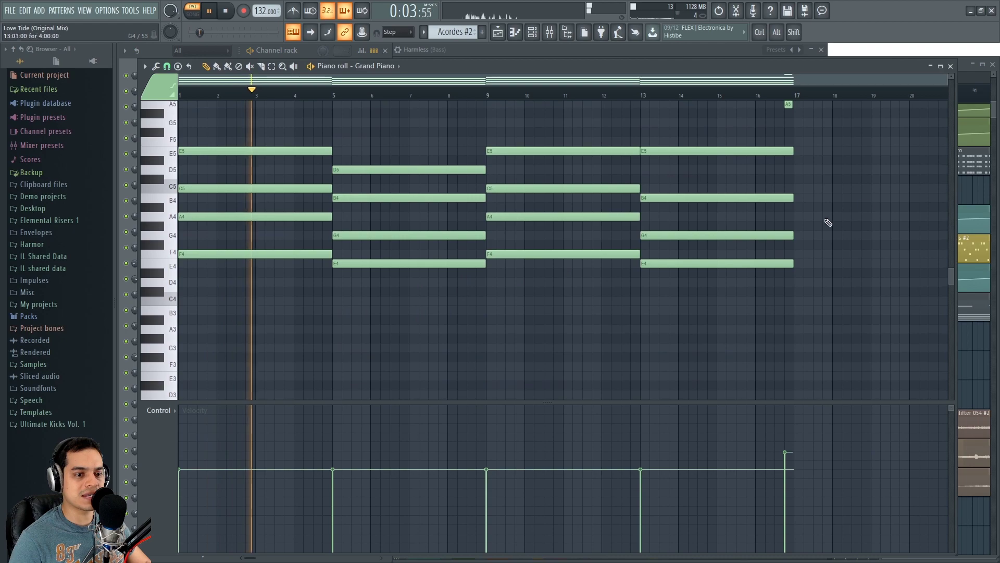
key(F7)
key(F6)
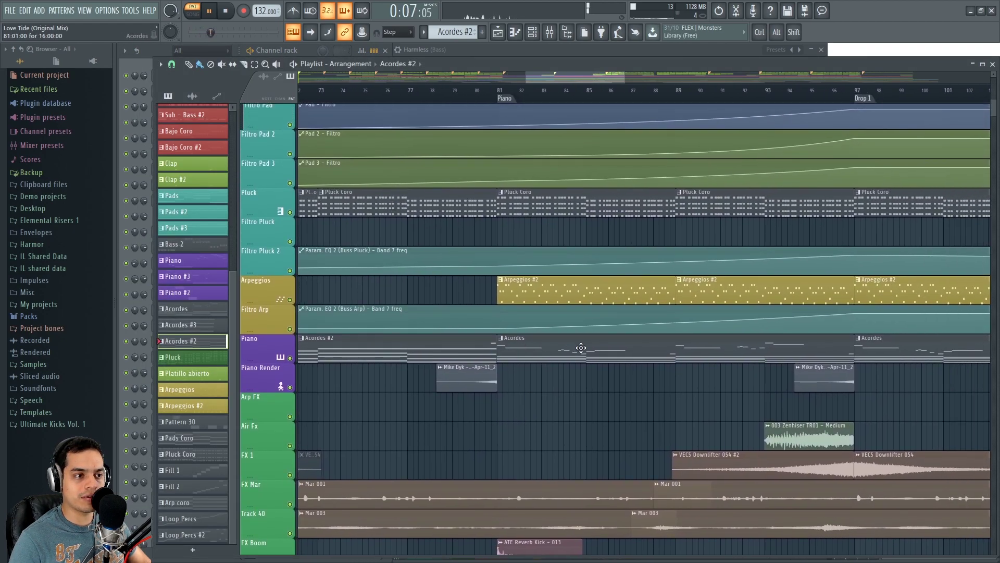
- Select the Acordes pattern at the Piano section, play it and examine its chords and melody in the piano roll
click(581, 348)
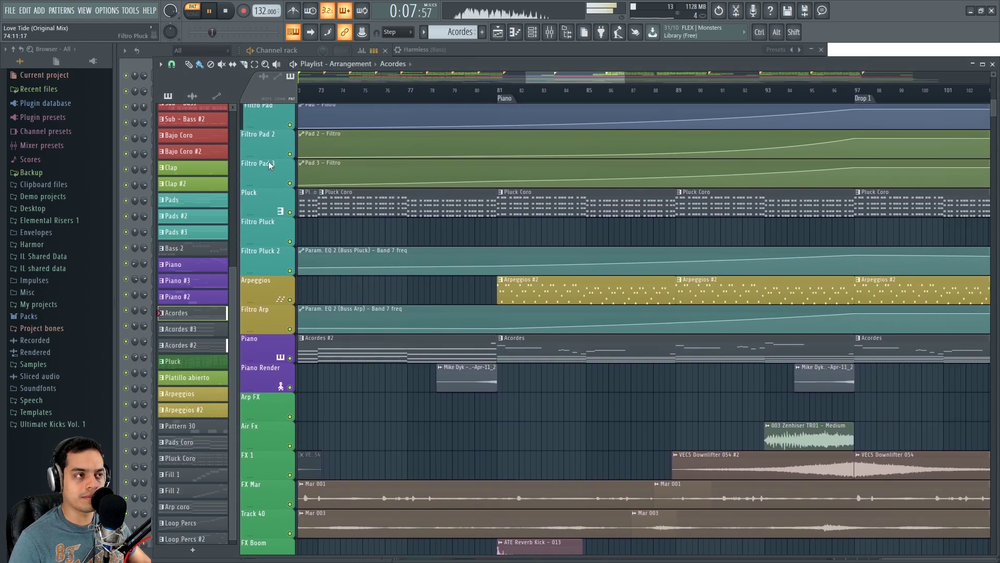
key(F6)
key(F7)
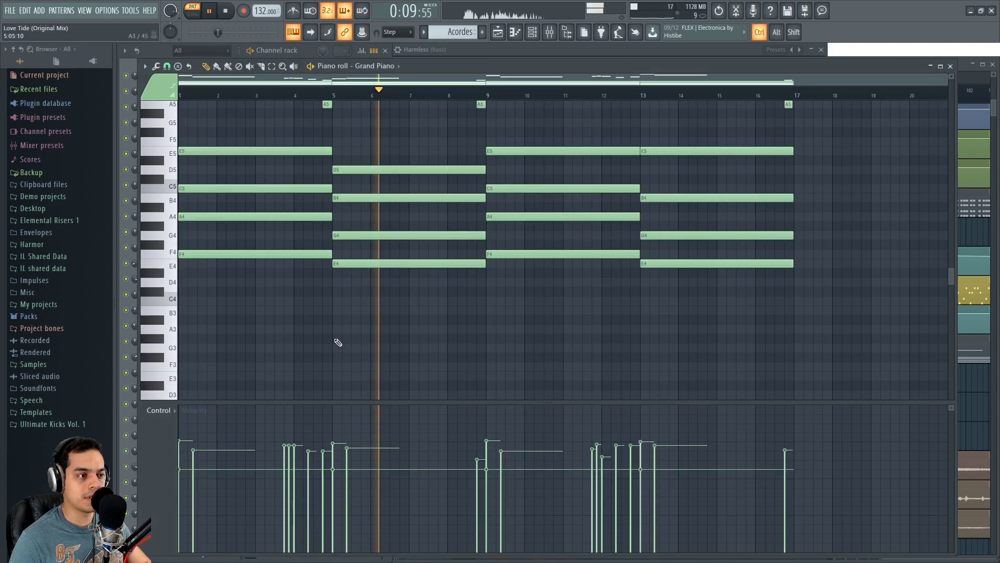
scroll(292, 373, up, 3)
scroll(286, 373, up, 3)
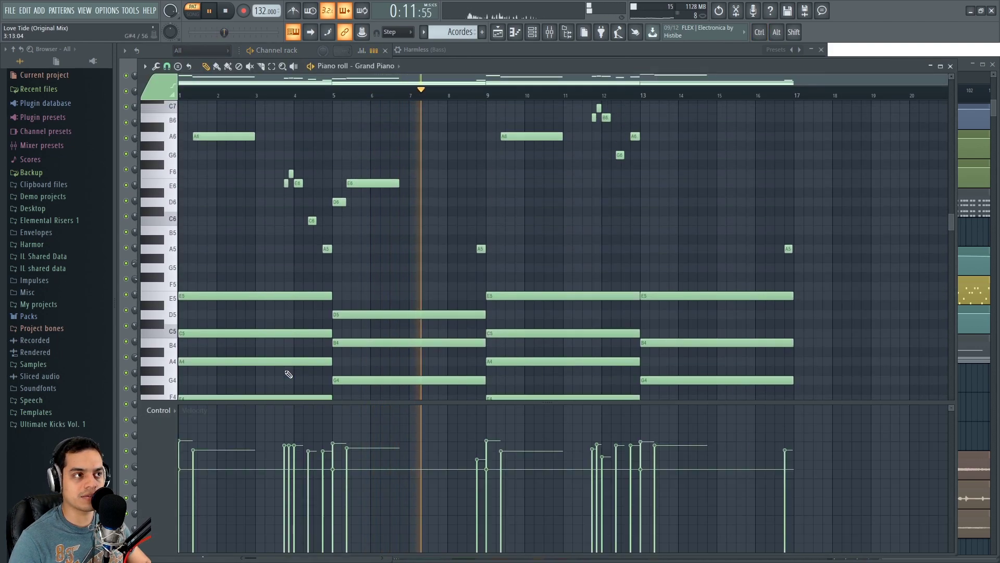
scroll(370, 339, up, 3)
mouse_move(620, 306)
mouse_down()
mouse_move(545, 236)
mouse_move(532, 197)
mouse_move(527, 315)
mouse_move(496, 319)
mouse_move(477, 272)
mouse_move(460, 298)
mouse_up()
scroll(573, 313, up, 3)
mouse_move(573, 313)
mouse_down()
mouse_move(583, 320)
mouse_move(520, 330)
mouse_move(411, 312)
mouse_move(369, 320)
mouse_up()
drag(591, 329, 486, 280)
scroll(486, 280, down, 3)
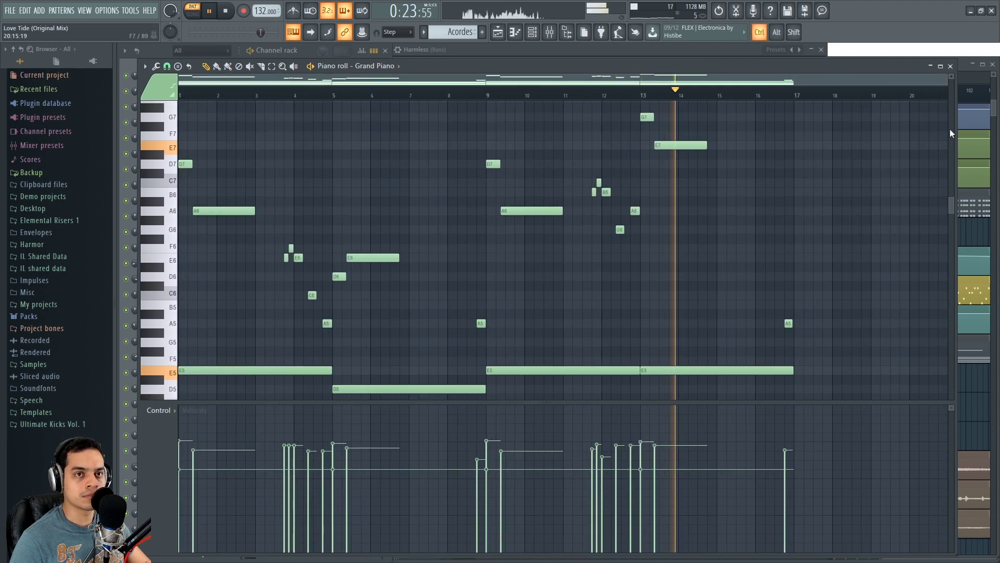
click(951, 66)
- Survey the full arrangement and focus on the tracks between the Calma and Drop 1 sections
scroll(556, 434, down, 5)
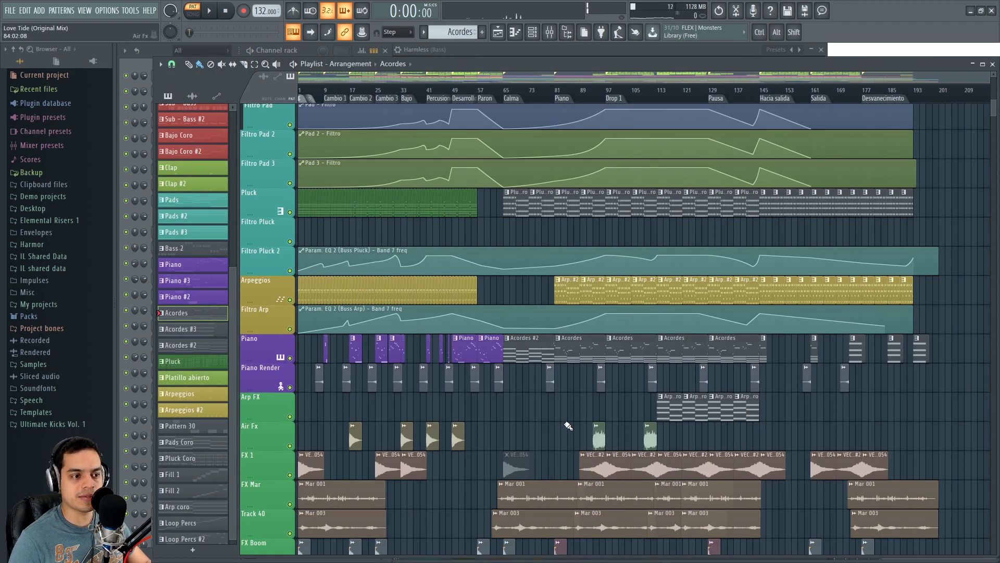
scroll(569, 426, down, 5)
scroll(564, 270, up, 6)
scroll(545, 360, up, 3)
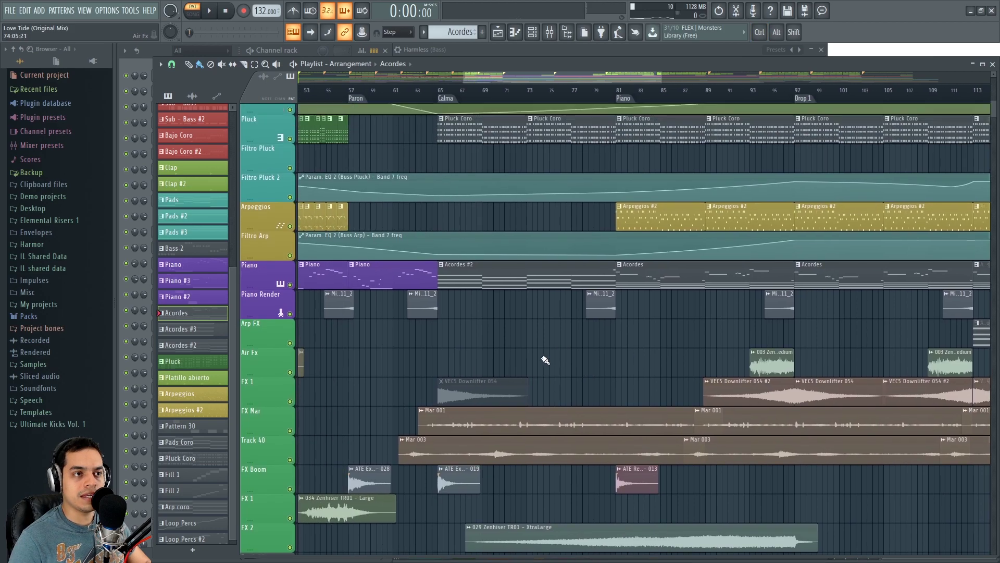
- Select the Pluck Coro pattern in the arrangement and view its channels in the Channel rack, then close the rack
scroll(545, 361, up, 5)
scroll(542, 358, down, 2)
click(572, 232)
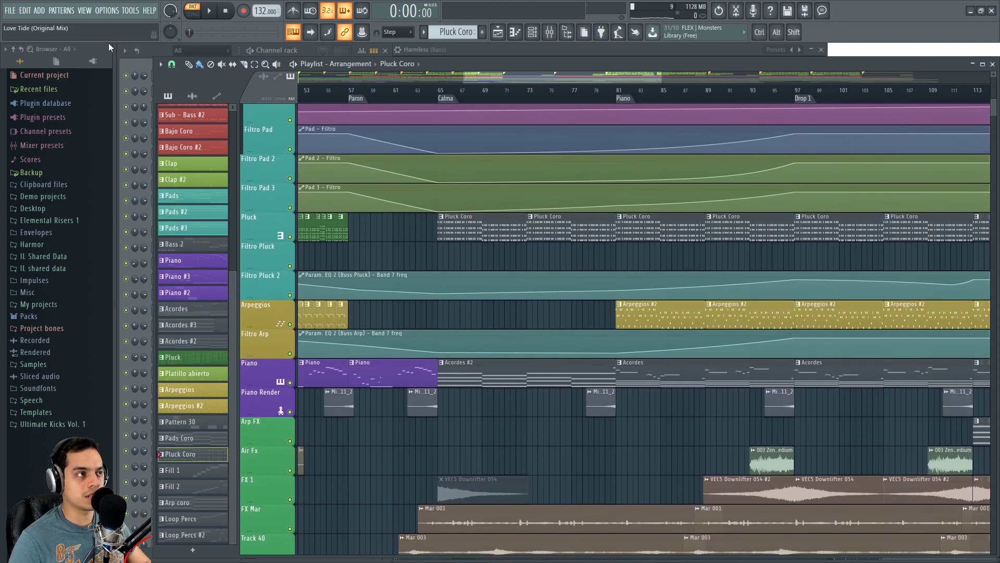
key(F6)
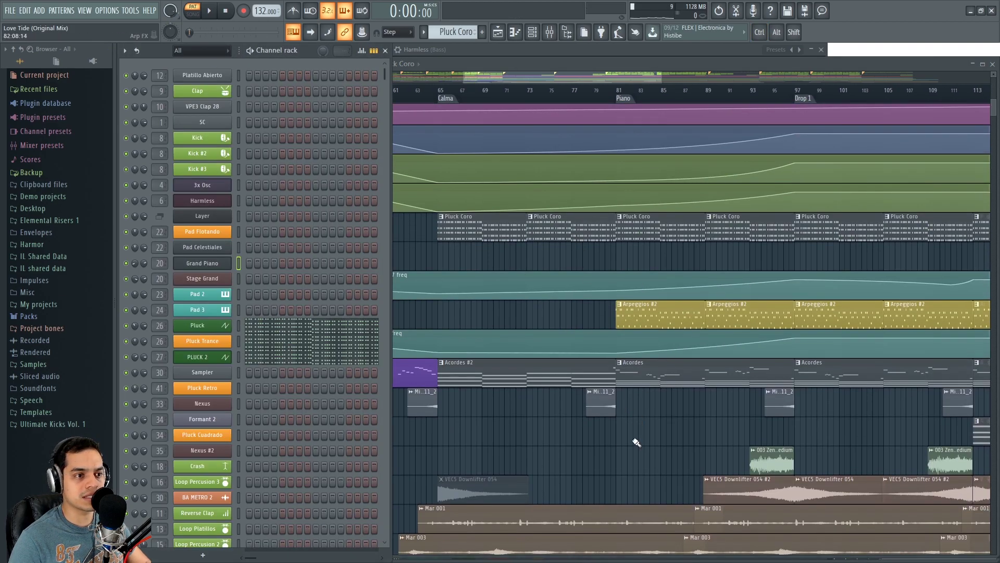
key(F6)
- Solo the FX Mar track and play the arrangement from the Calma section
scroll(656, 441, up, 2)
scroll(506, 381, down, 6)
ctrl+click(290, 295)
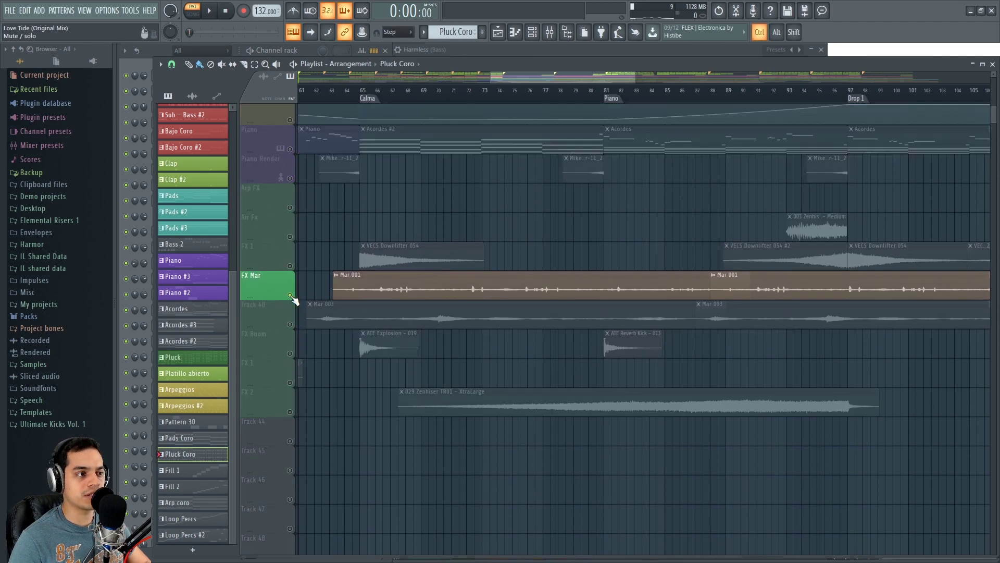
click(369, 92)
key(space)
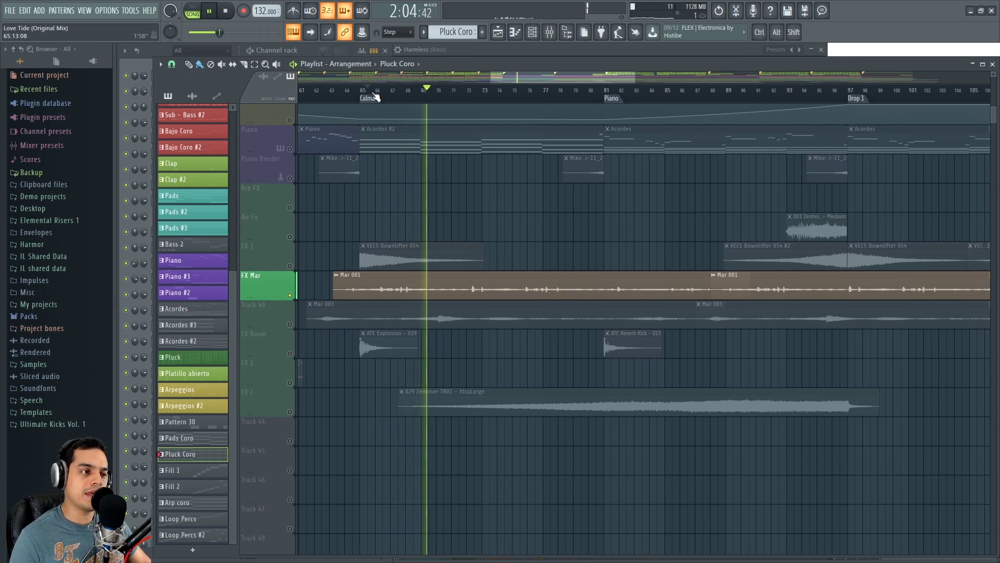
- Enable Track 40, FX Boom, FX 2 and the FX 1 track above it one by one to hear them with FX Mar
click(292, 324)
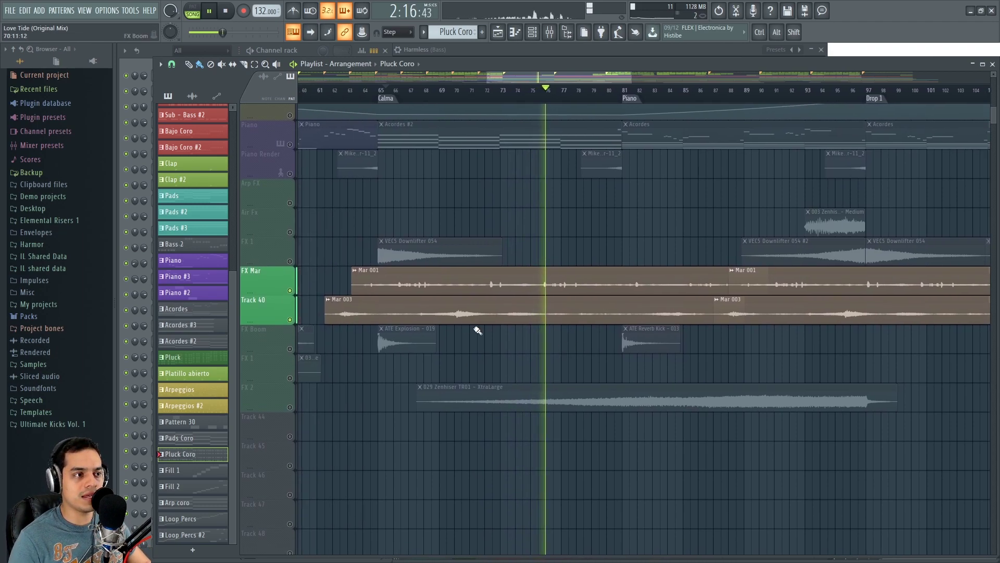
click(267, 348)
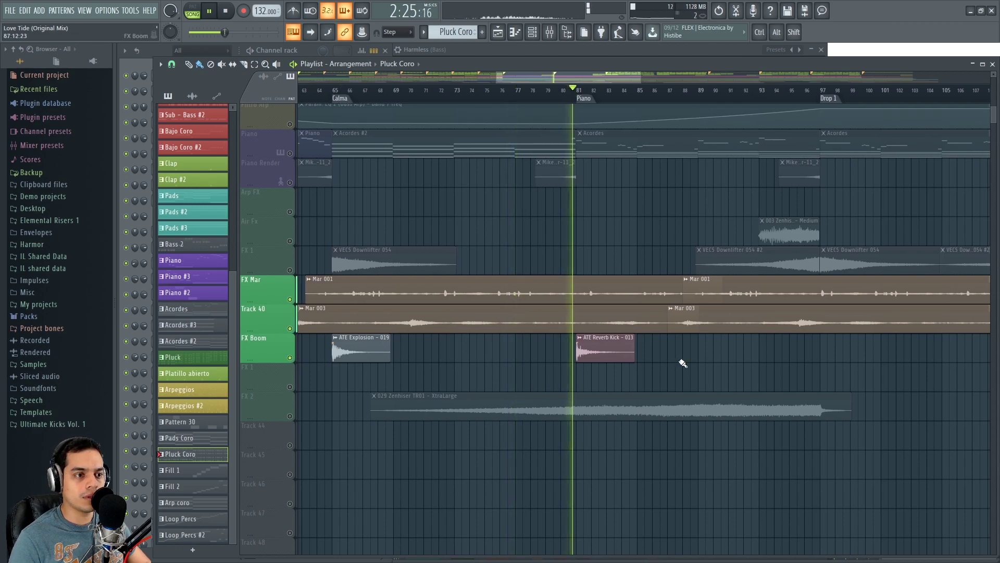
scroll(681, 361, down, 1)
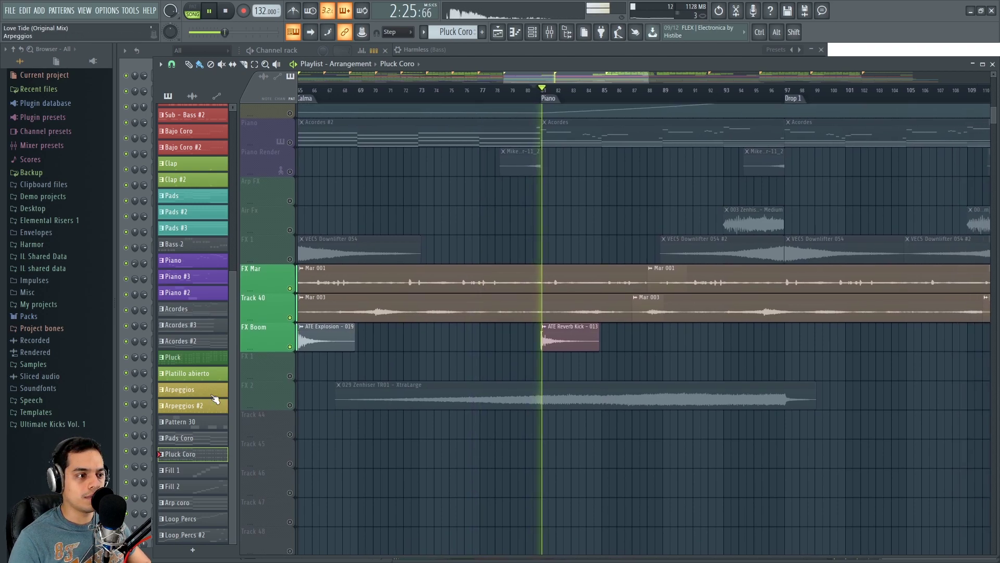
ctrl+click(291, 406)
ctrl+click(284, 374)
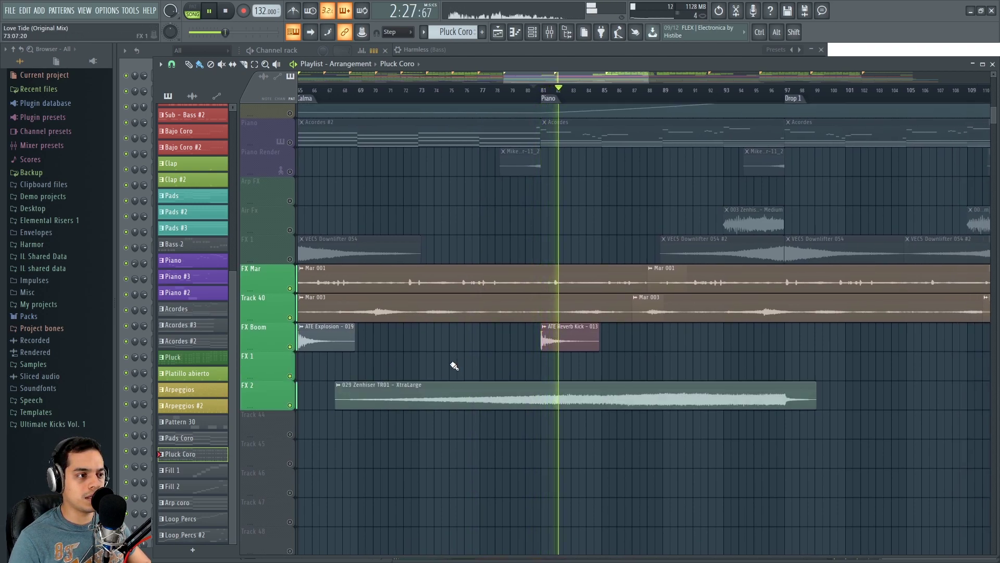
- Stop playback, re-enable all playlist tracks and play the full mix from the Calma section
key(space)
scroll(330, 327, down, 3)
click(304, 301)
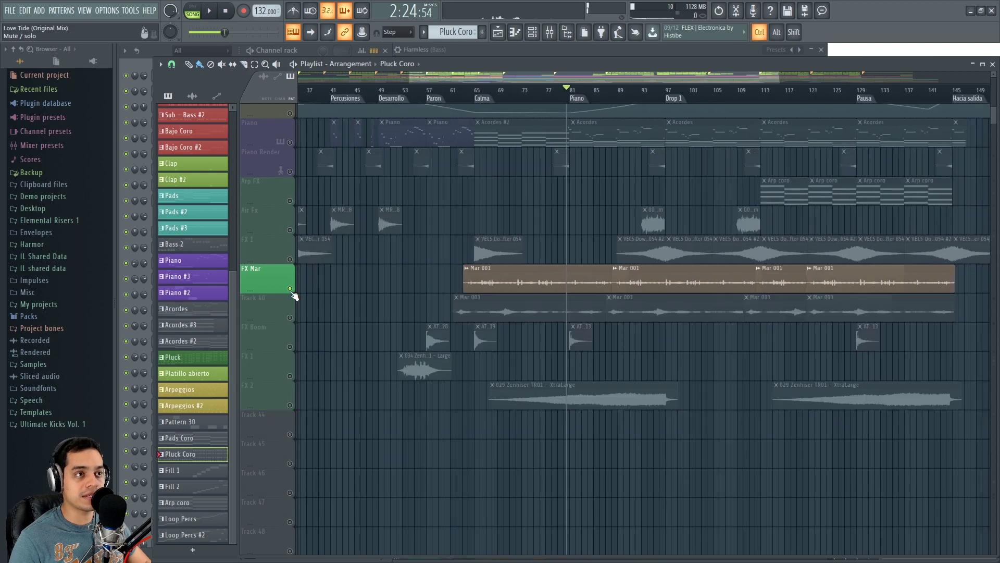
scroll(531, 197, up, 3)
click(446, 95)
scroll(524, 240, up, 3)
key(space)
scroll(526, 239, up, 1)
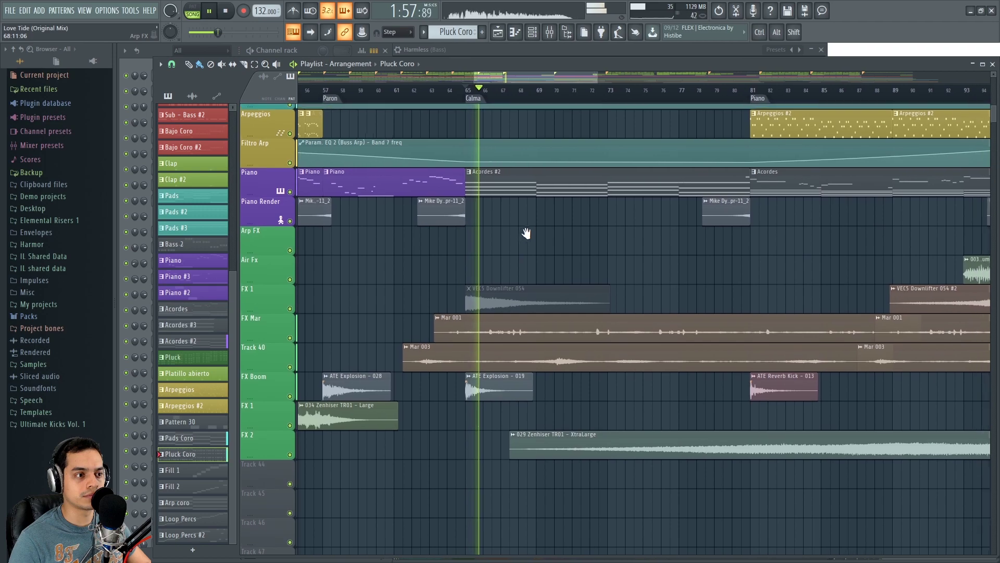
- Mute Track 40 and FX Mar during playback, then re-enable both to compare the mix with and without them
click(290, 391)
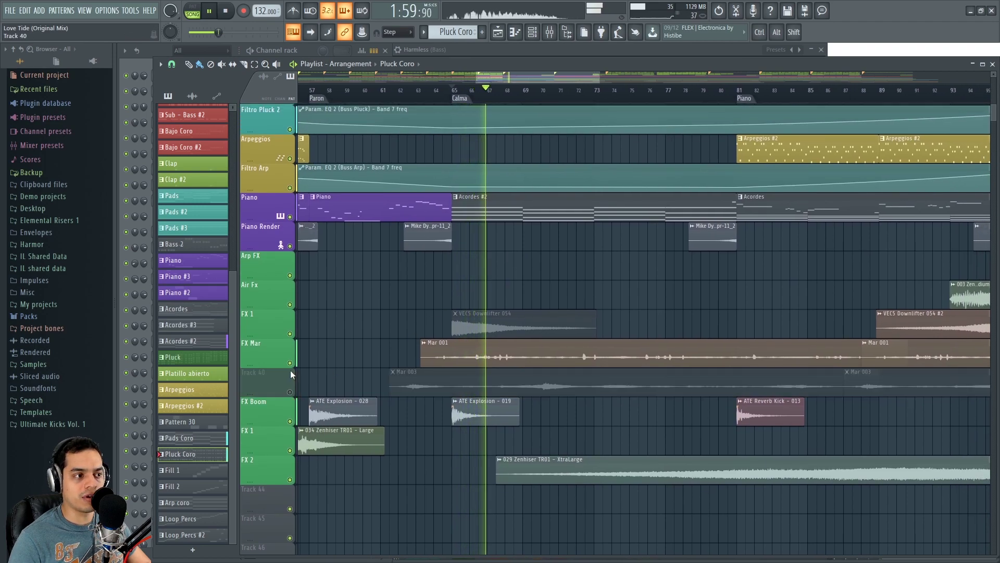
click(290, 363)
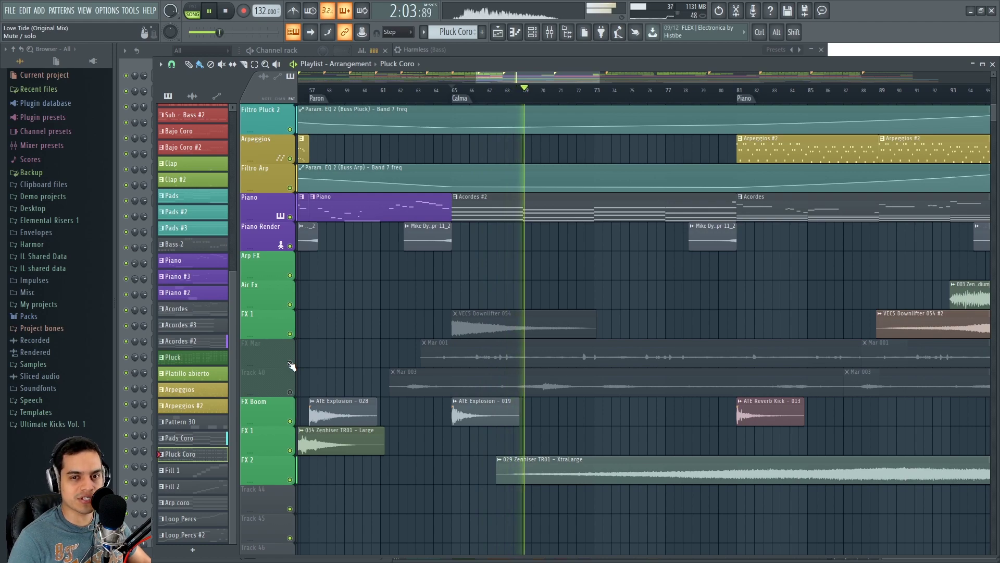
click(290, 363)
click(291, 391)
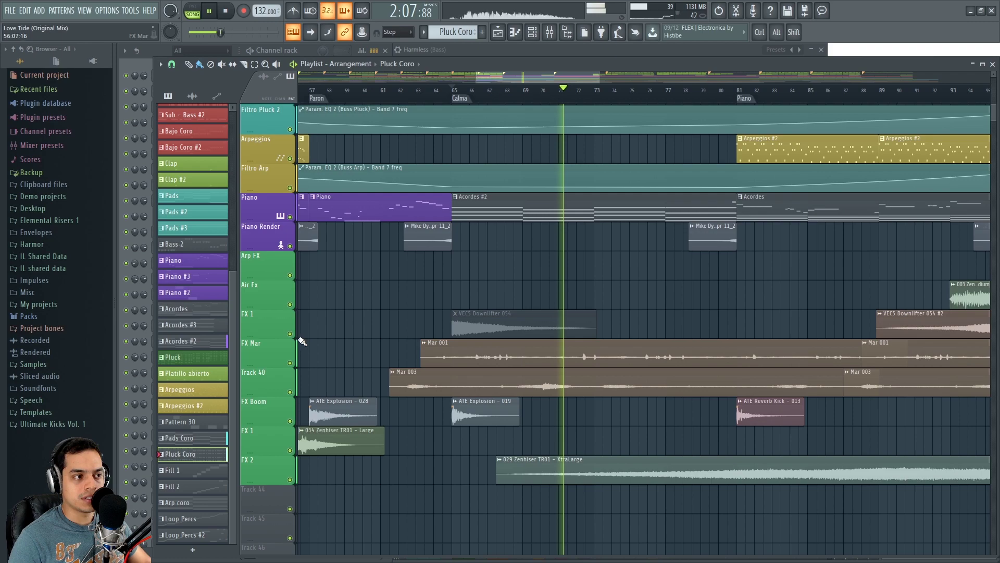
- Play from the Piano section and examine the pluck, arpeggio, piano and FX tracks through to the end of the song
ctrl+scroll(451, 301, down, 3)
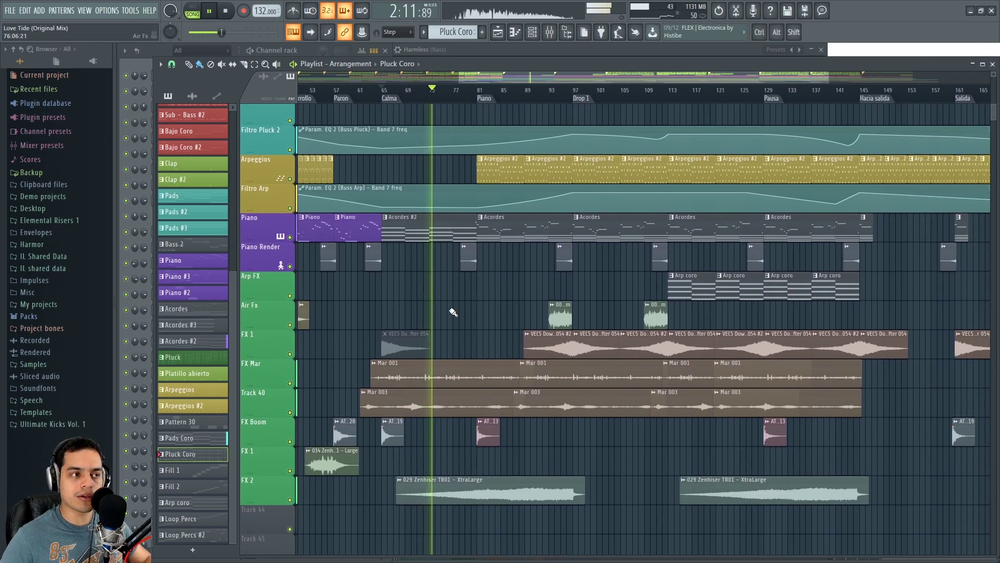
scroll(523, 300, up, 1)
scroll(418, 310, up, 2)
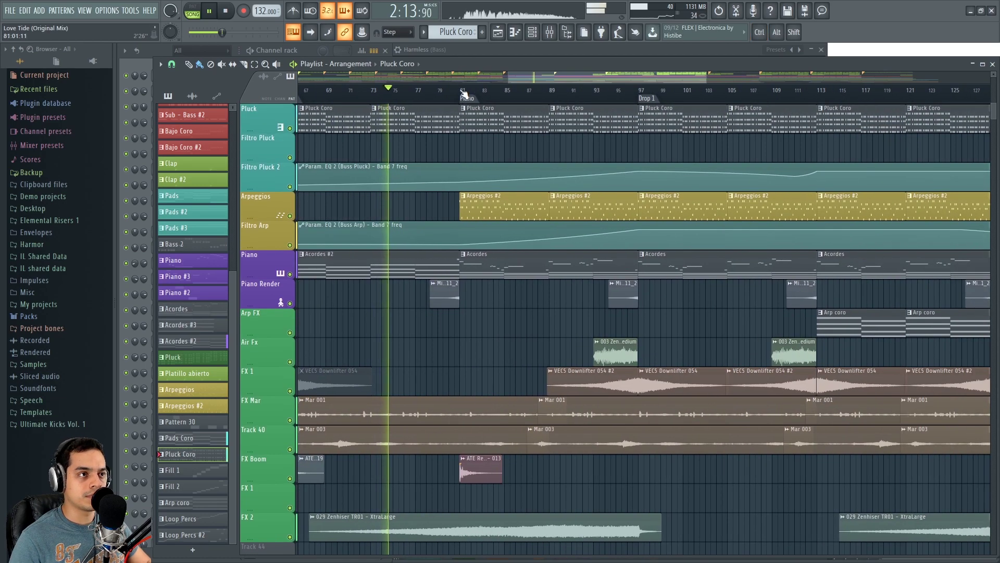
scroll(451, 351, up, 10)
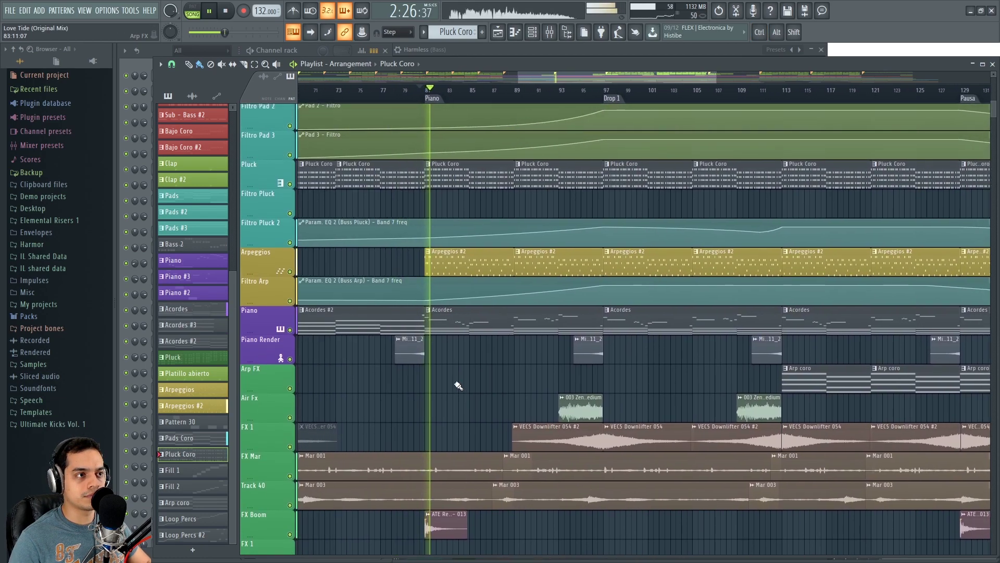
scroll(471, 365, down, 8)
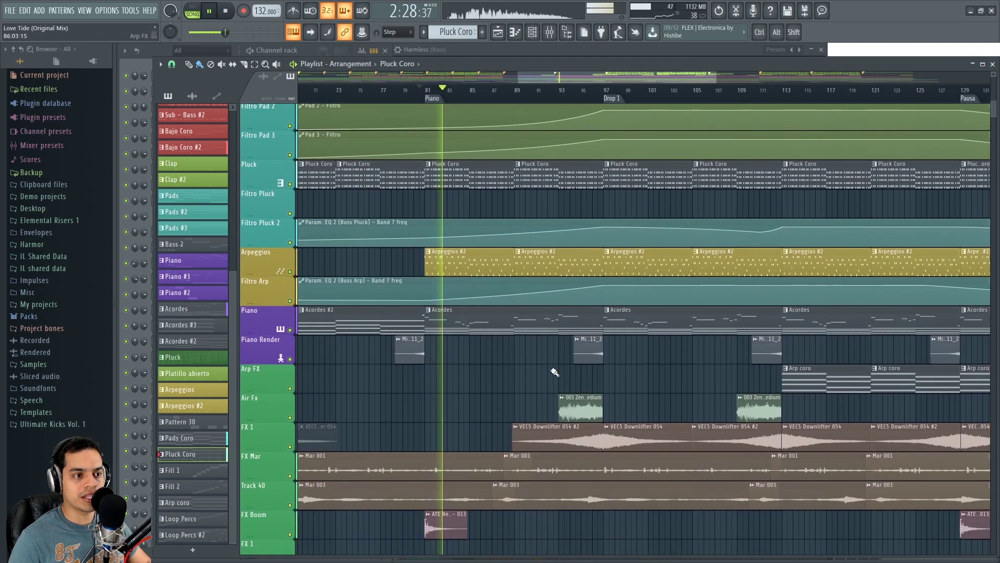
scroll(599, 370, down, 2)
scroll(663, 364, right, 6)
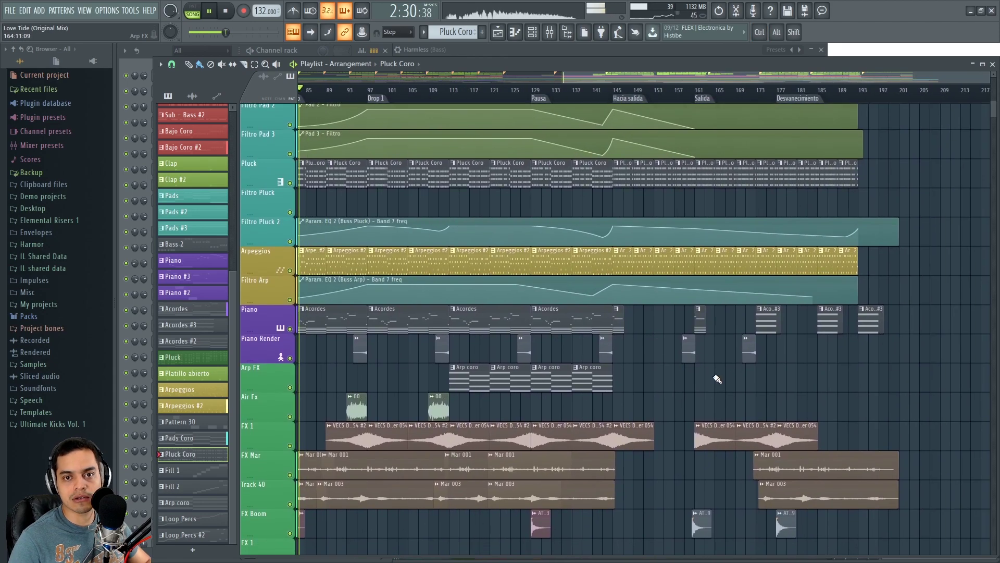
scroll(698, 386, left, 3)
- Examine the crash, percussion filter, bass and pad tracks between the Piano section and Pausa
scroll(468, 383, up, 8)
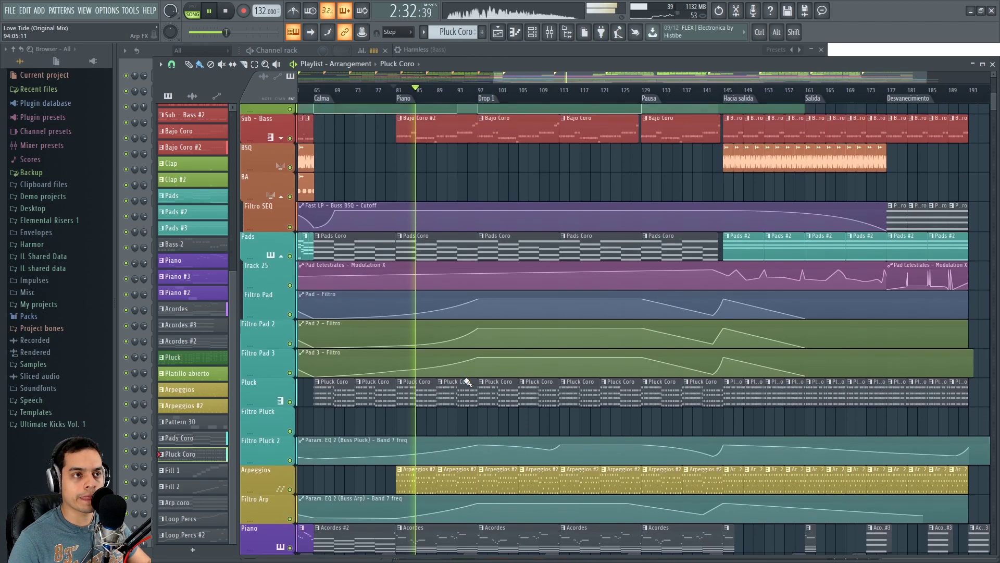
scroll(401, 350, up, 2)
scroll(420, 335, down, 5)
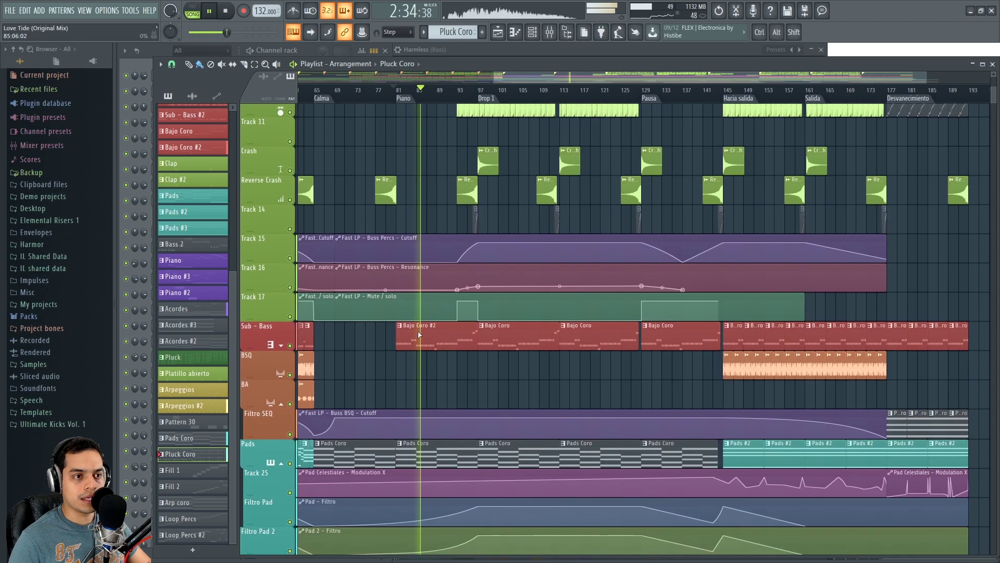
ctrl+scroll(420, 402, up, 1)
ctrl+scroll(419, 402, down, 2)
ctrl+scroll(632, 375, up, 3)
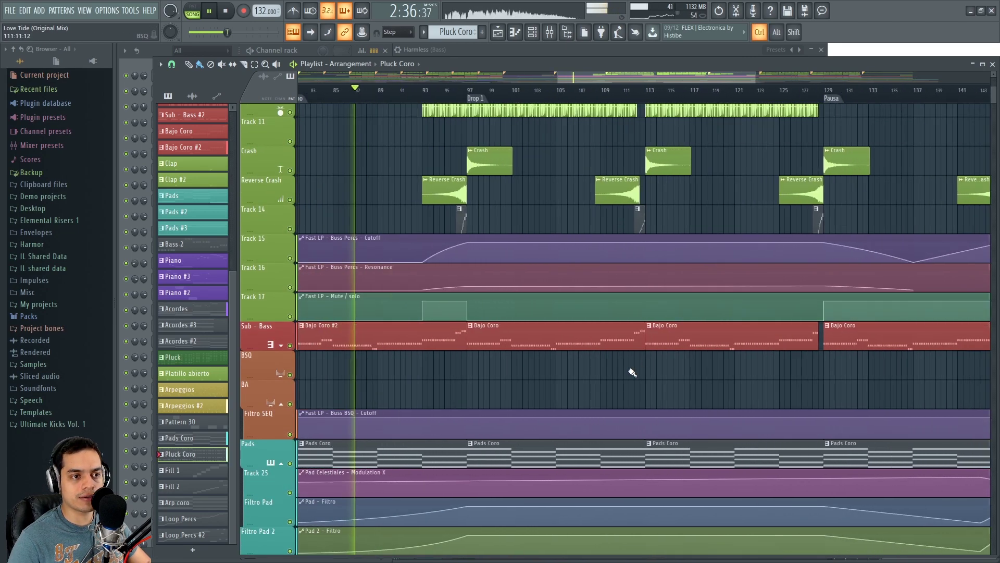
scroll(436, 377, left, 2)
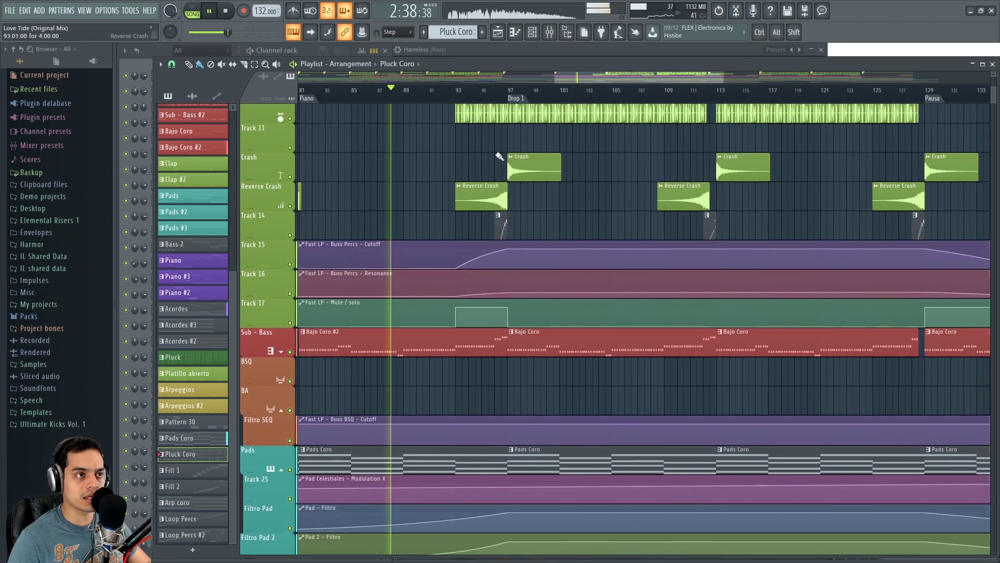
ctrl+scroll(521, 376, down, 2)
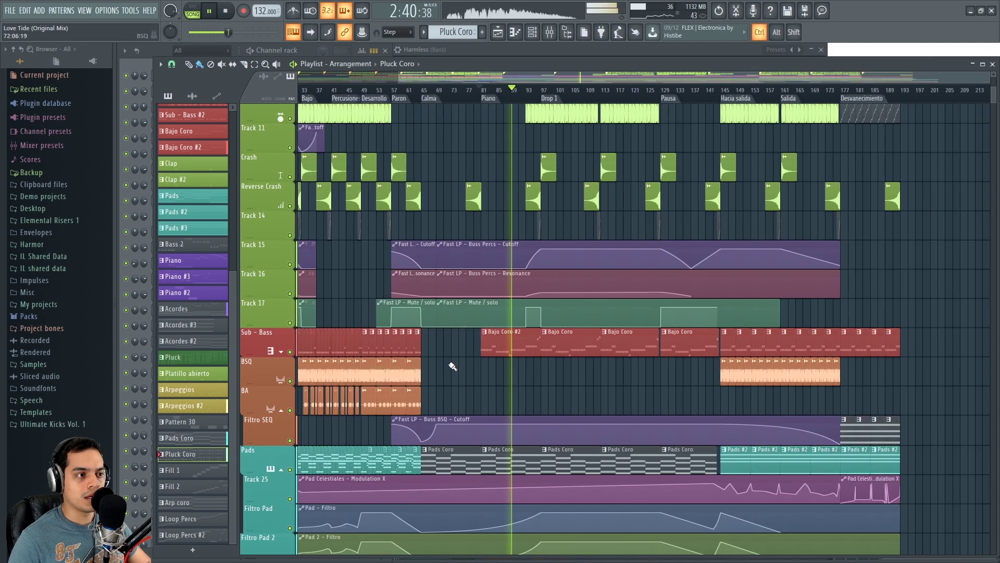
- Survey the full arrangement from the percussion tracks to the FX tracks as playback enters Drop 1
scroll(518, 391, up, 1)
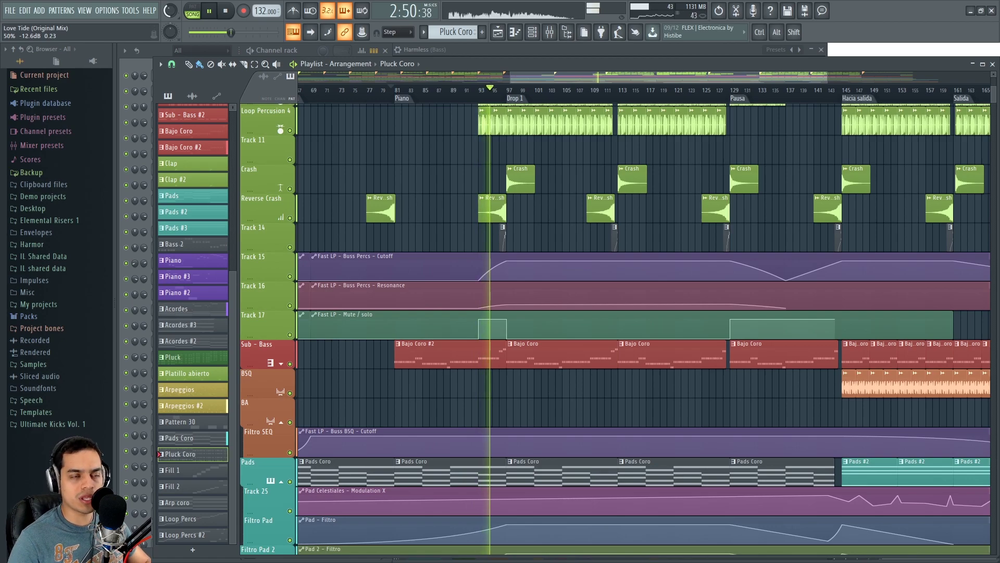
scroll(569, 235, down, 3)
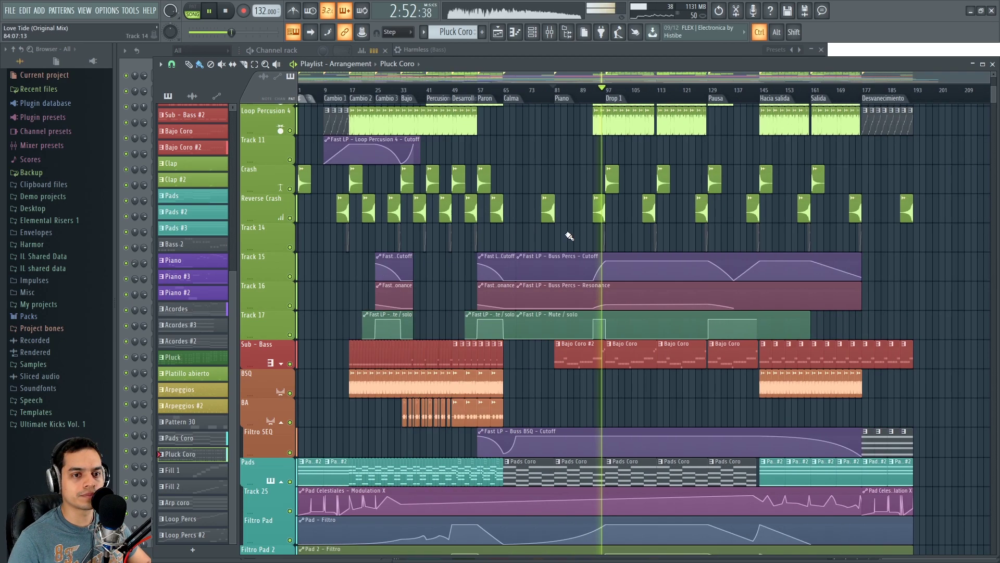
scroll(615, 393, down, 12)
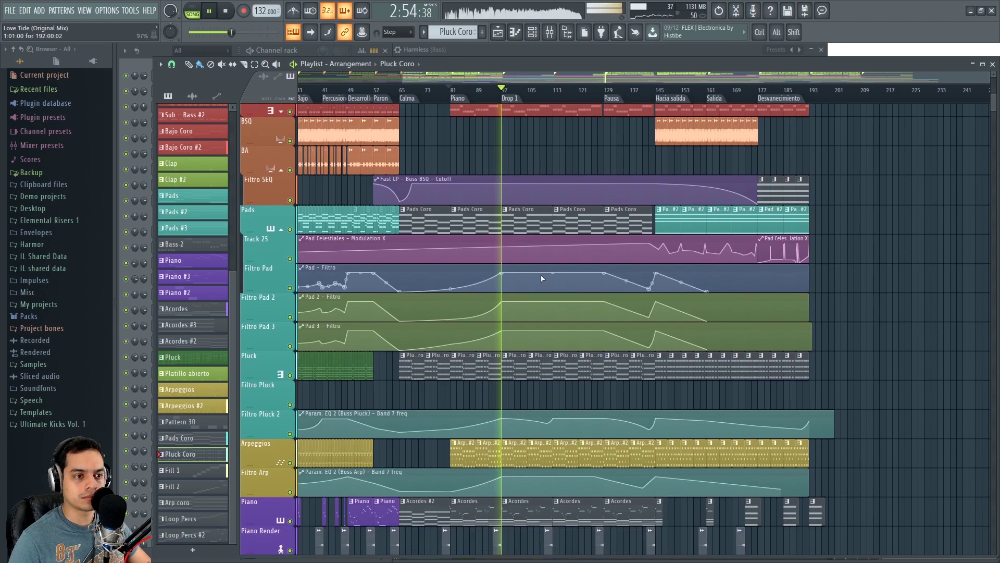
scroll(569, 283, left, 3)
scroll(676, 286, down, 6)
scroll(677, 286, up, 15)
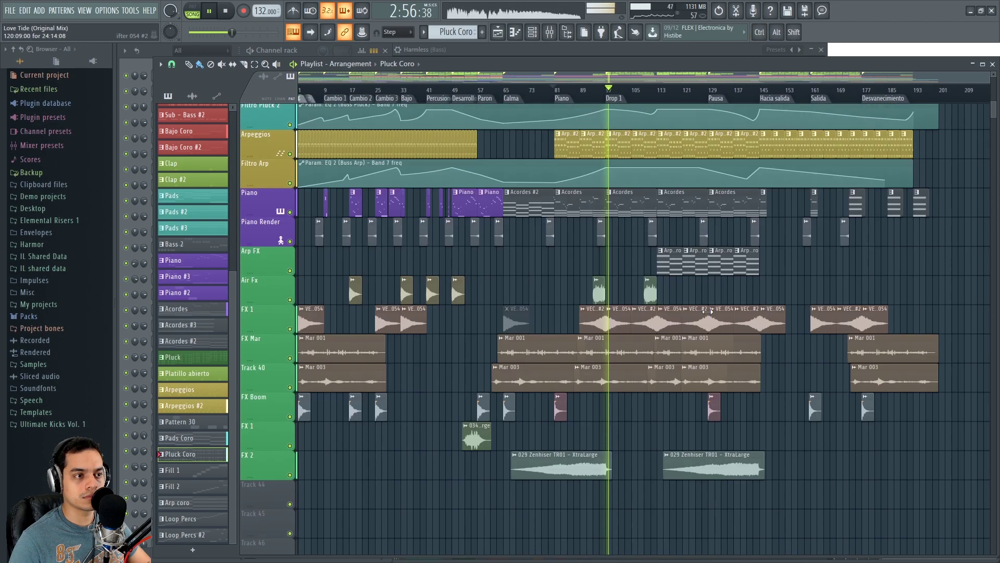
- Open the Mixer and inspect the effects on the MRE Noise FX 008, Buss BSQ, Piano and Loop Percussion 4 tracks
key(F9)
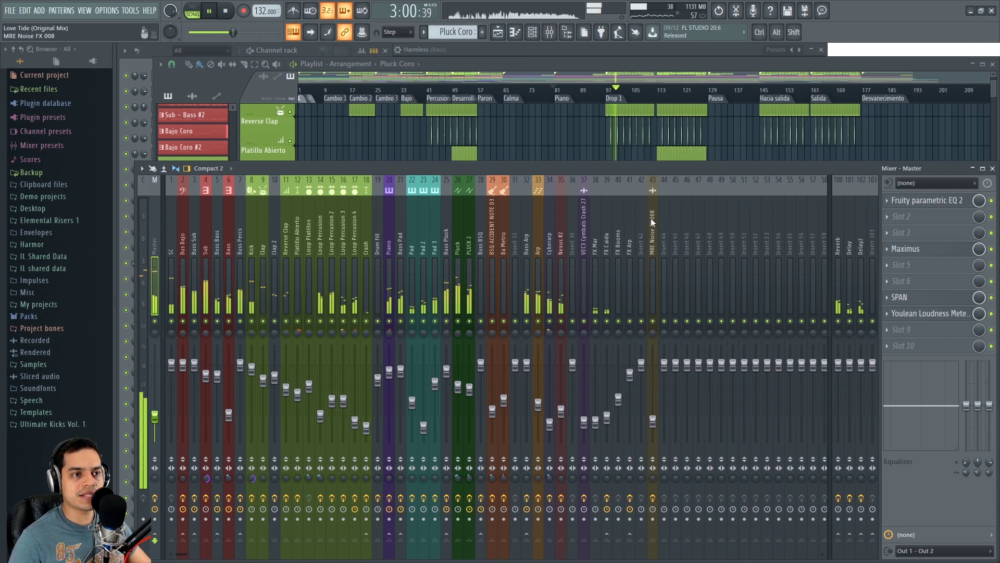
click(652, 234)
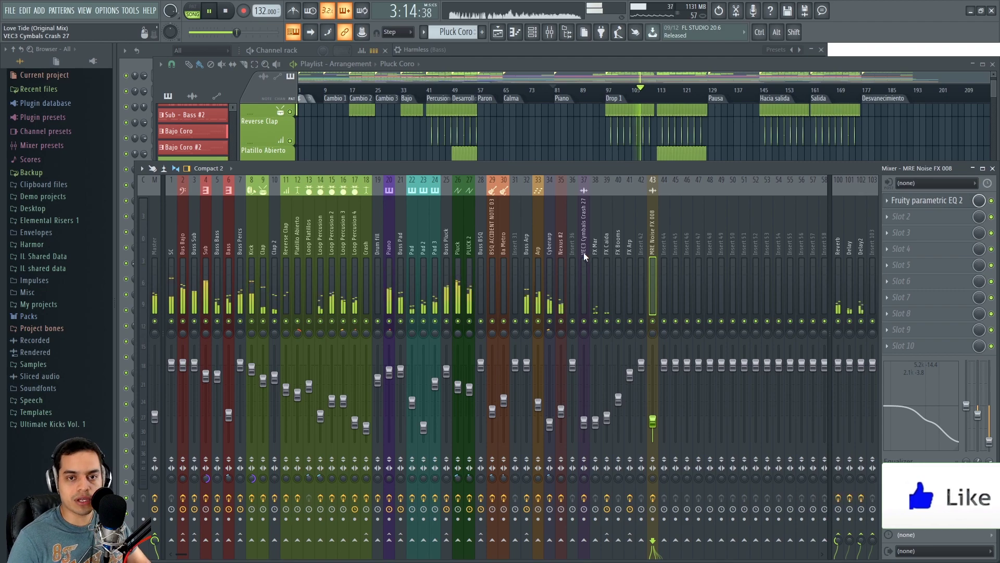
click(483, 214)
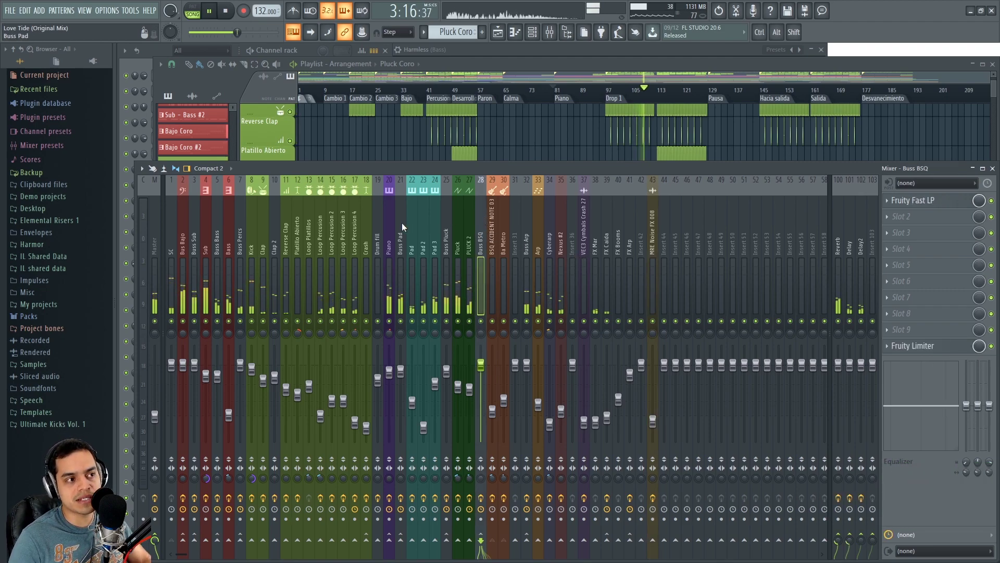
click(392, 271)
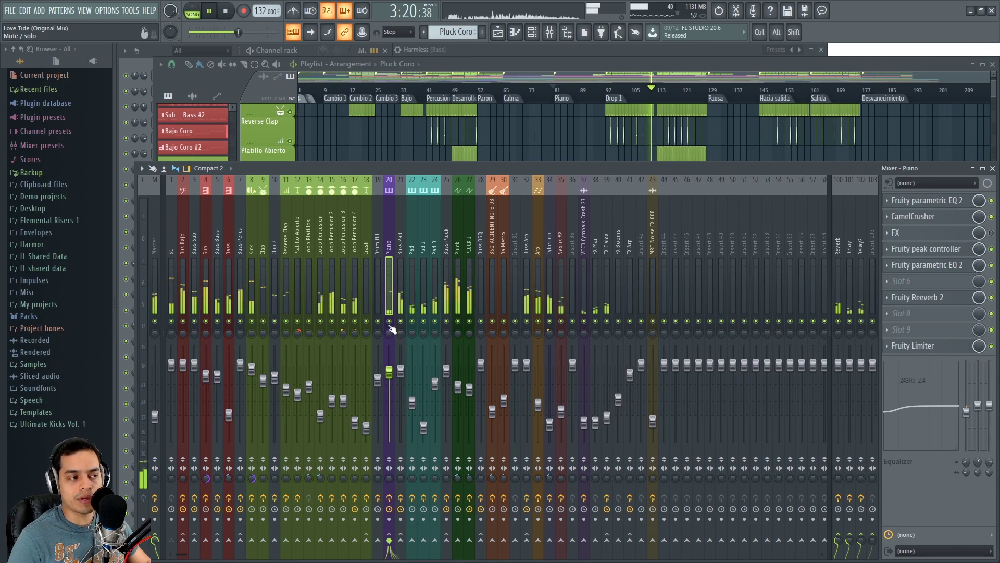
click(354, 227)
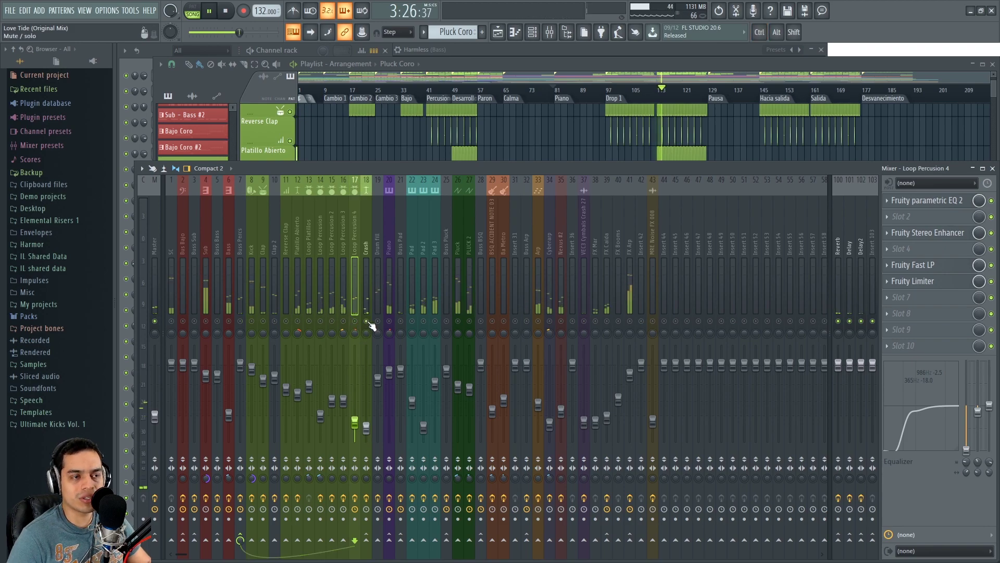
- Stop playback, select the Master mixer track and raise its fader to the same level as the Buss BSQ fader
key(space)
click(155, 233)
drag(155, 417, 155, 259)
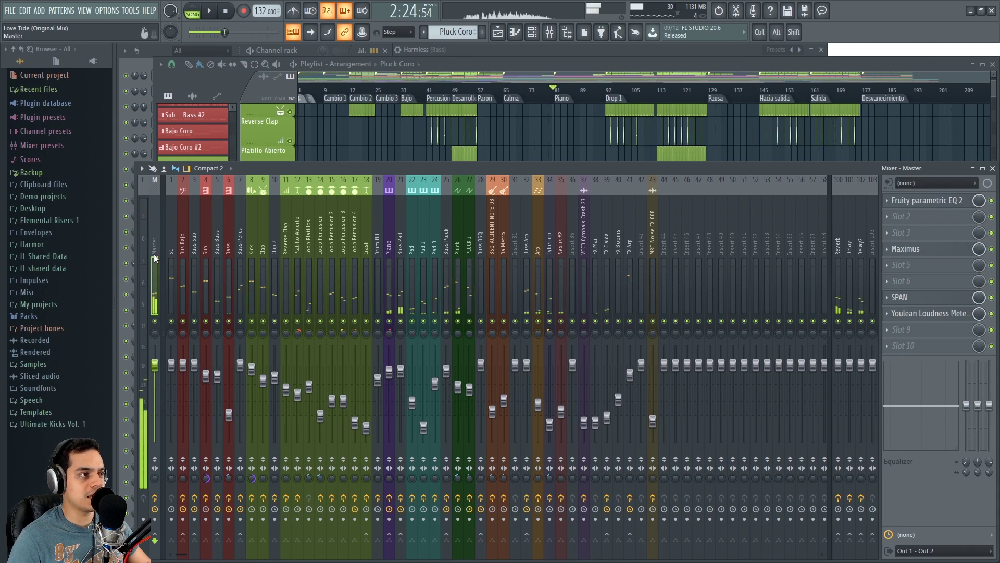
- Open the Fruity parametric EQ 2 on the Master track and examine its curve
click(922, 203)
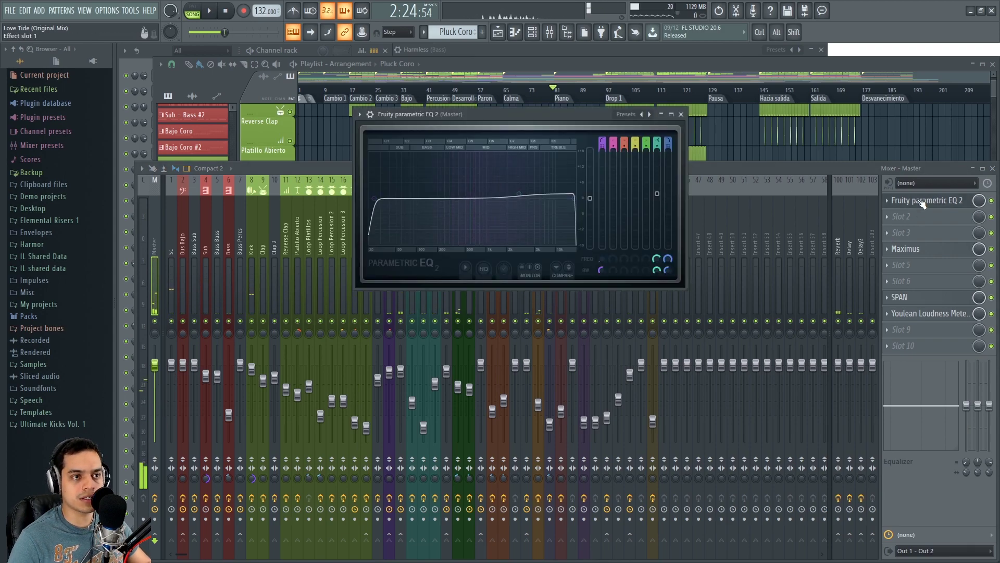
click(923, 202)
click(917, 202)
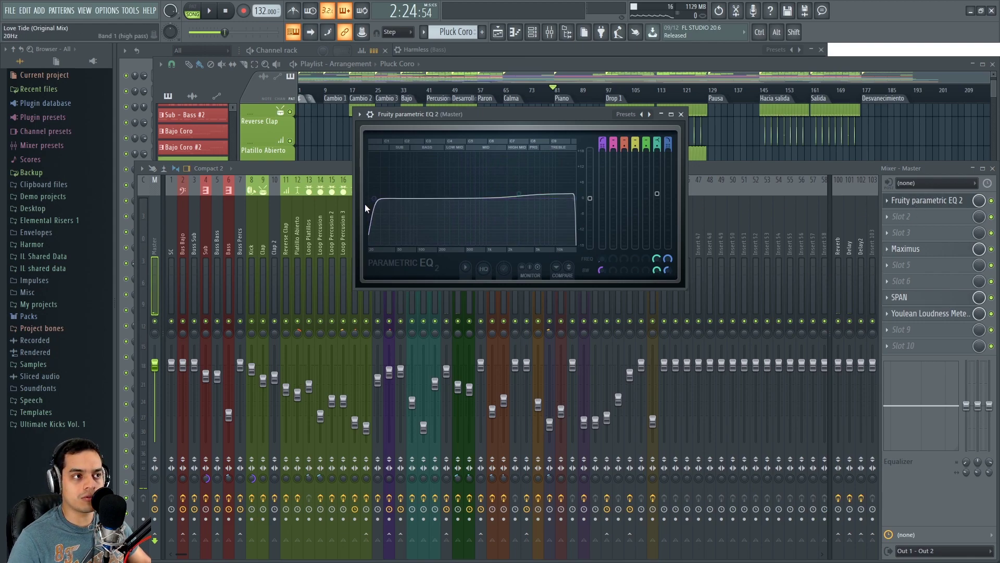
- Open Maximus on the Master track, reposition its window and examine the Low band's curve
click(930, 202)
click(922, 250)
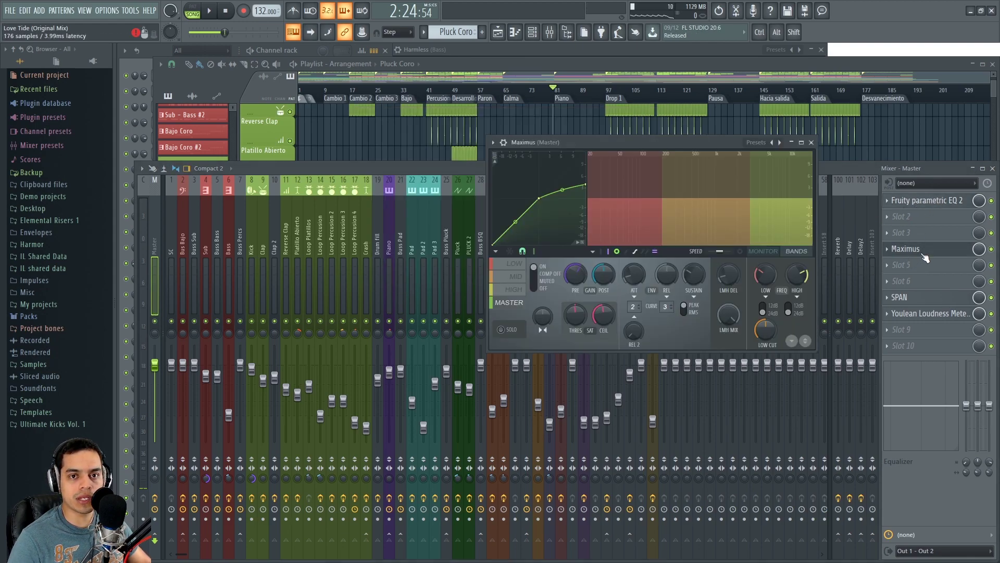
drag(730, 144, 583, 128)
click(369, 248)
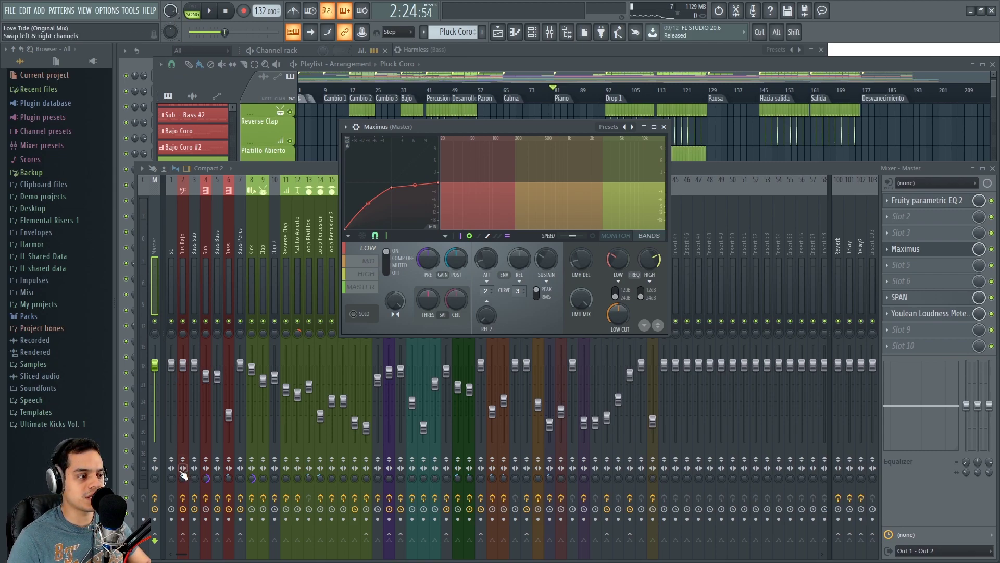
- Select bars 113 to 129 of the arrangement as the playback range and play it with the Mixer open
scroll(599, 128, up, 3)
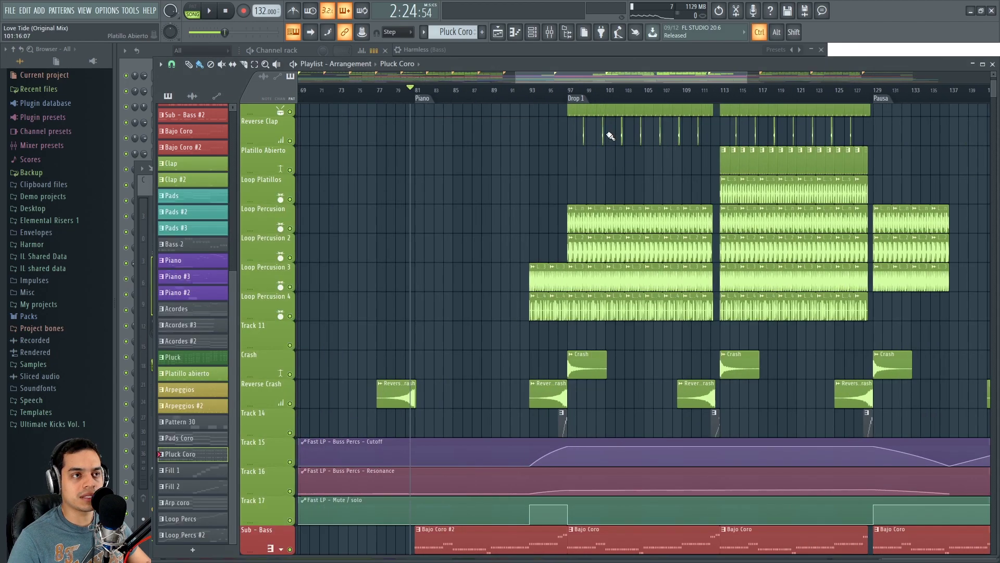
click(571, 96)
scroll(616, 178, up, 3)
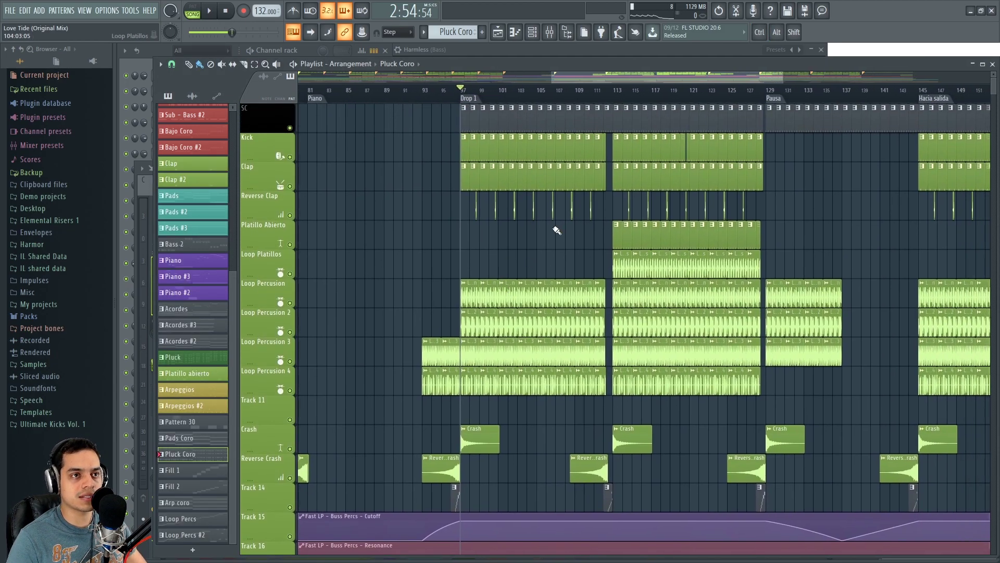
drag(617, 96, 763, 96)
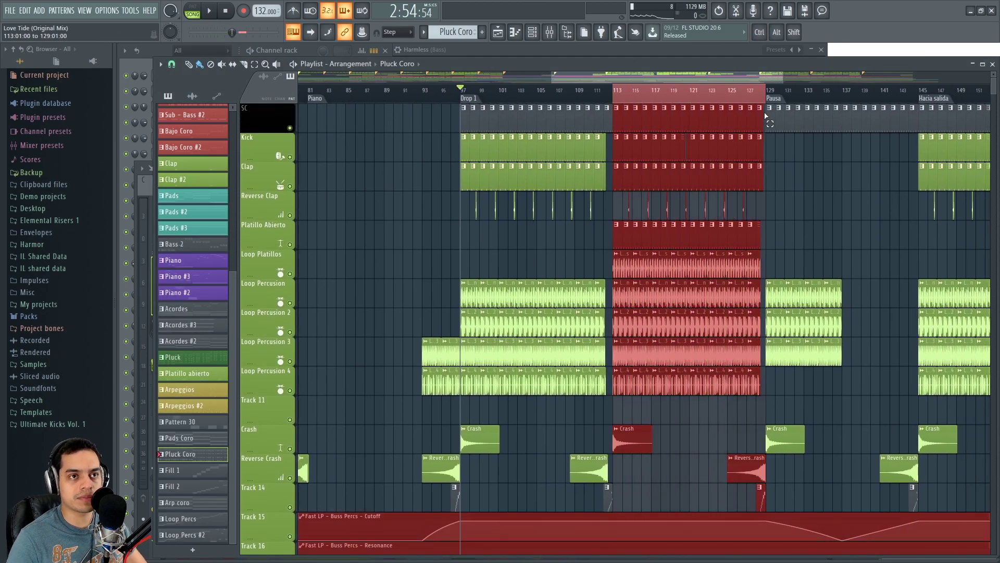
key(F9)
scroll(404, 224, up, 3)
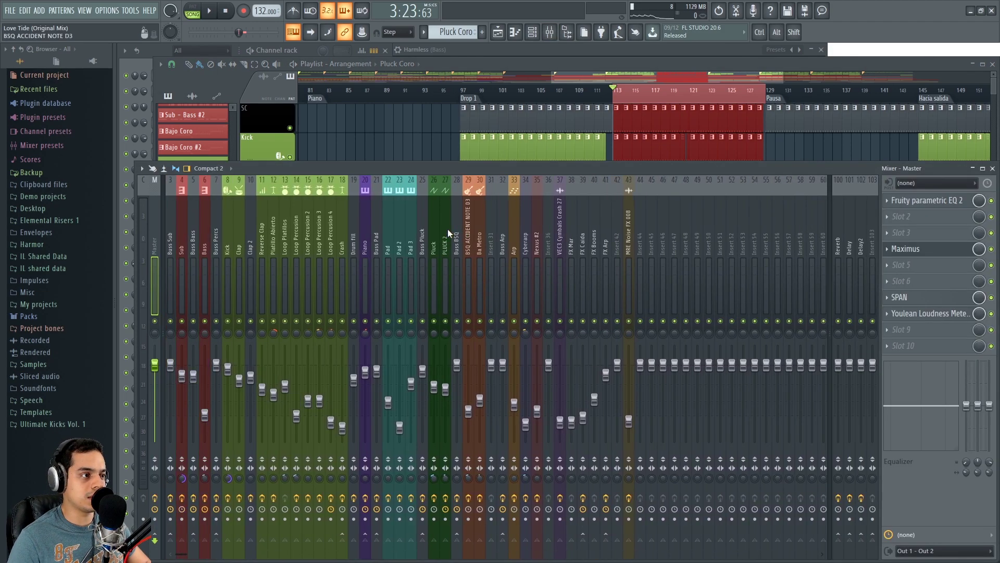
key(space)
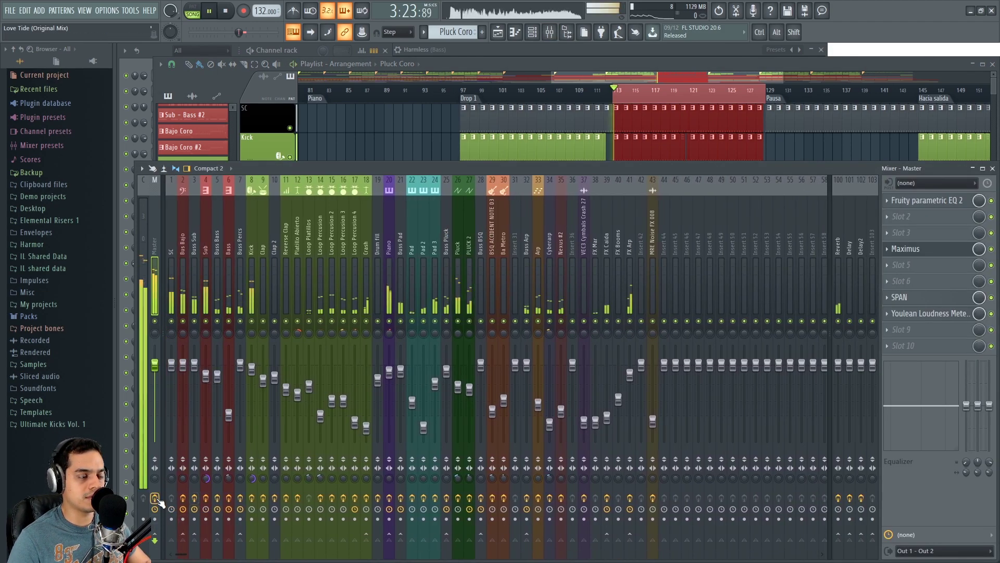
- Compare playback with the Master track's effects bypassed and enabled, trying a higher Master fader level and undoing it
click(155, 498)
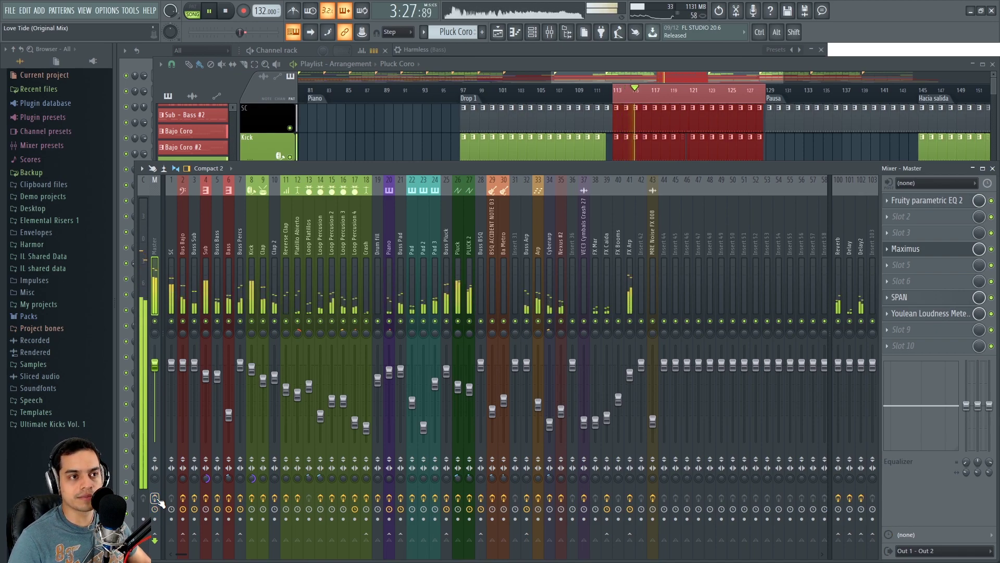
click(155, 498)
click(154, 498)
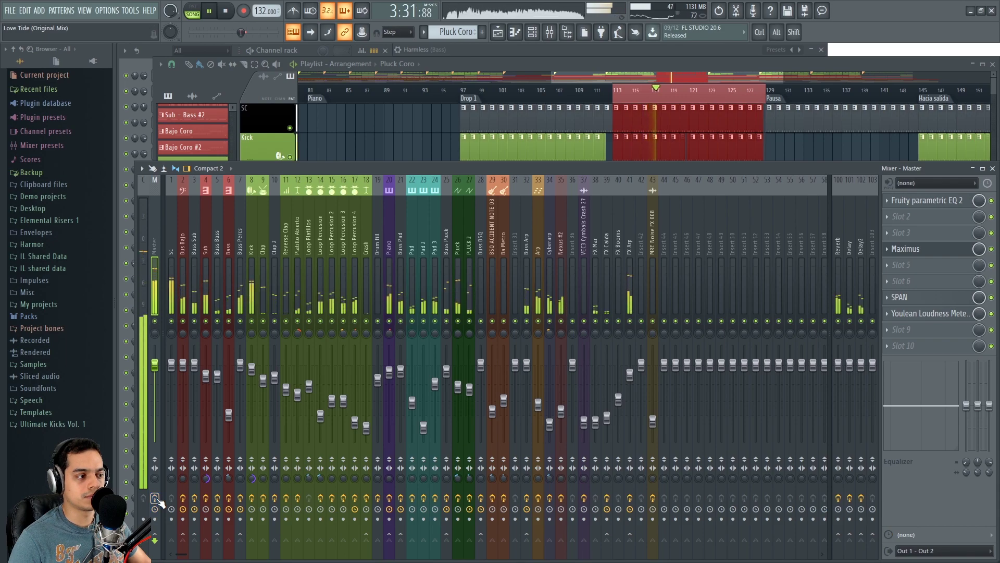
mouse_move(155, 364)
mouse_down()
mouse_move(155, 345)
mouse_move(159, 374)
mouse_up()
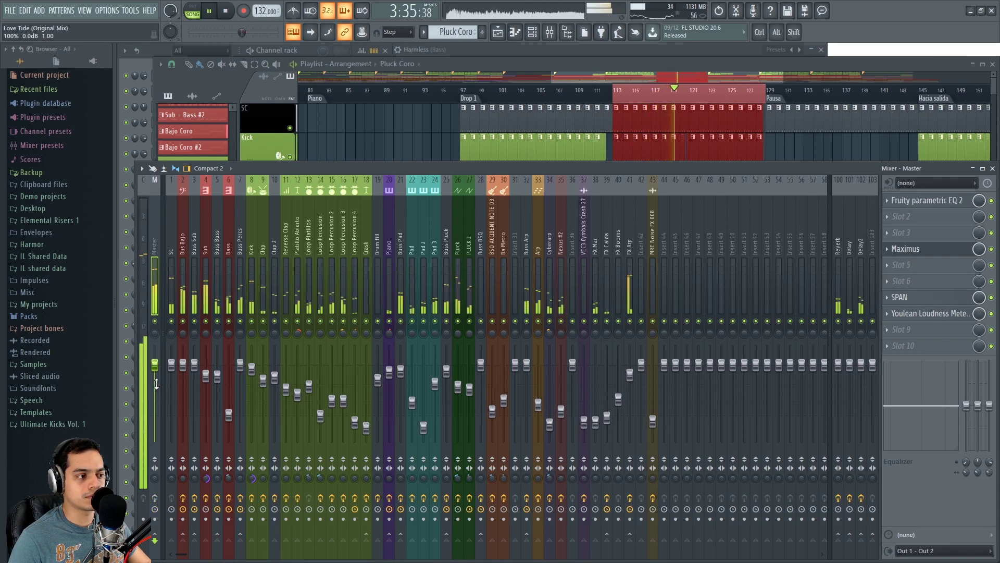
click(154, 498)
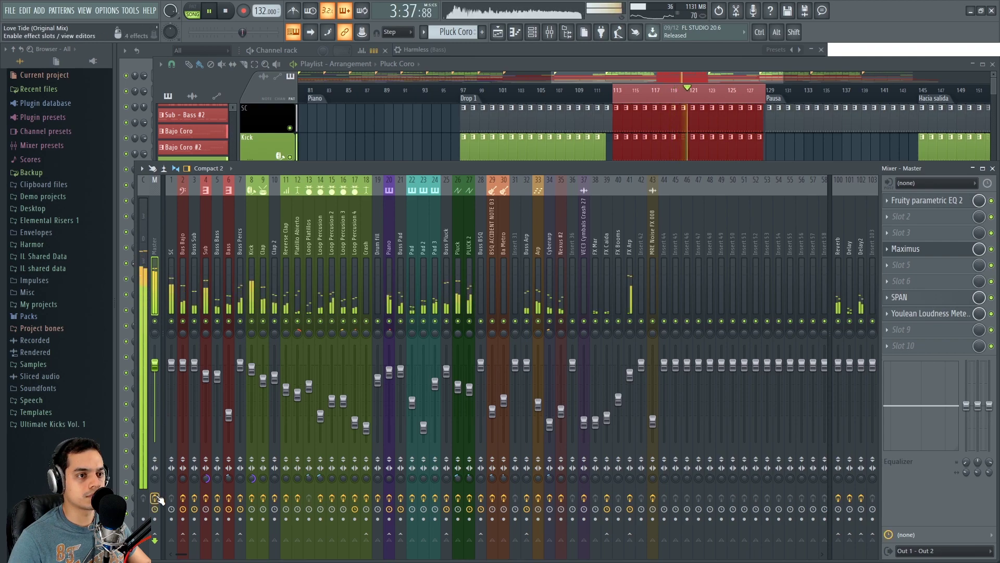
click(155, 498)
drag(155, 365, 156, 345)
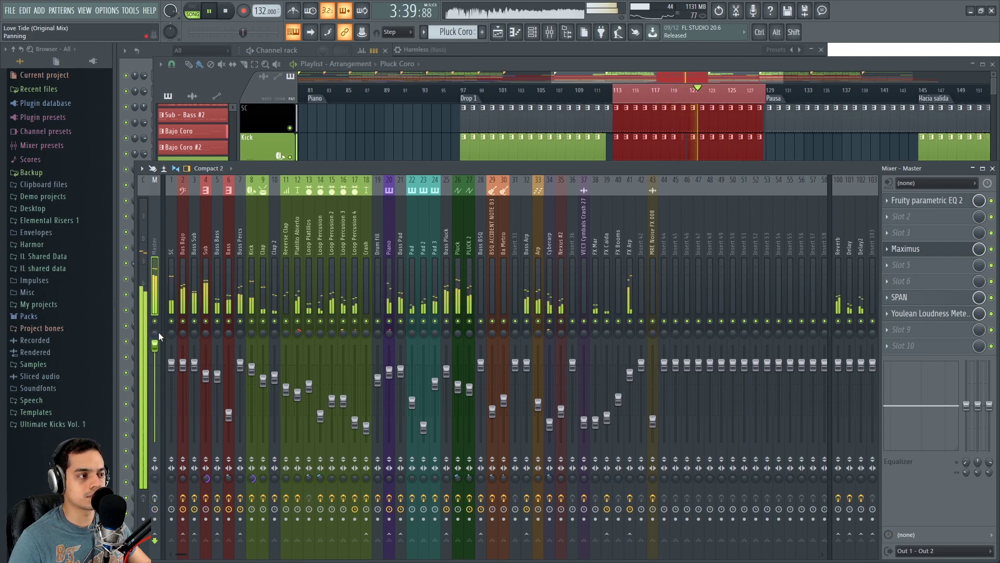
key(ctrl+z)
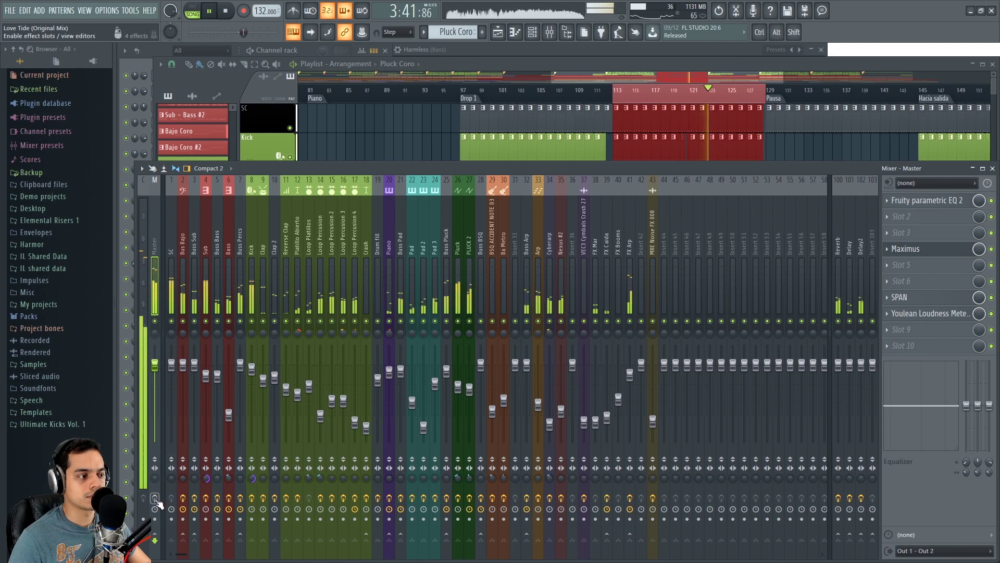
- Stop playback, examine the Low, Mid, High and Master band curves in the Master track's Maximus, and close the plugin
key(space)
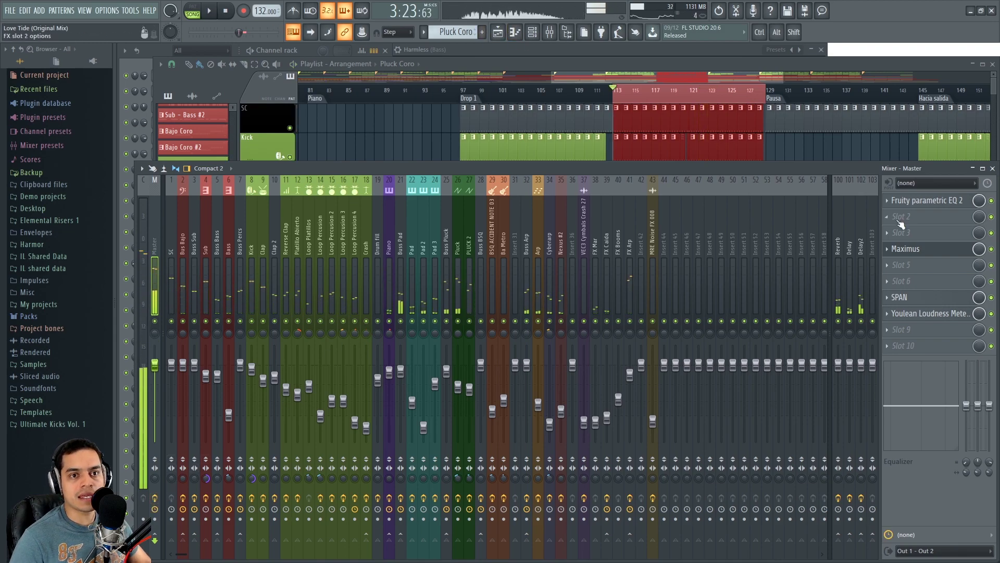
click(917, 249)
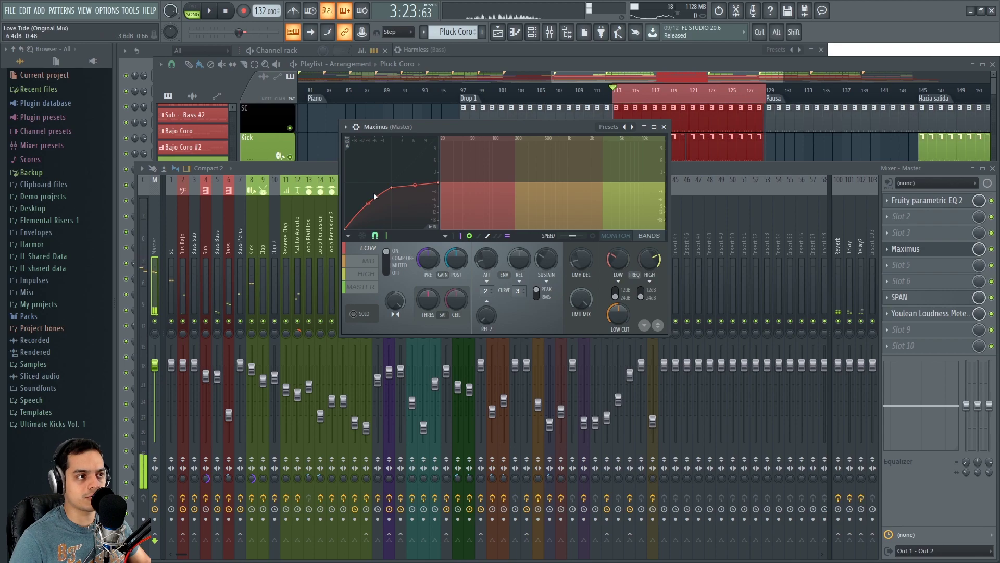
click(369, 261)
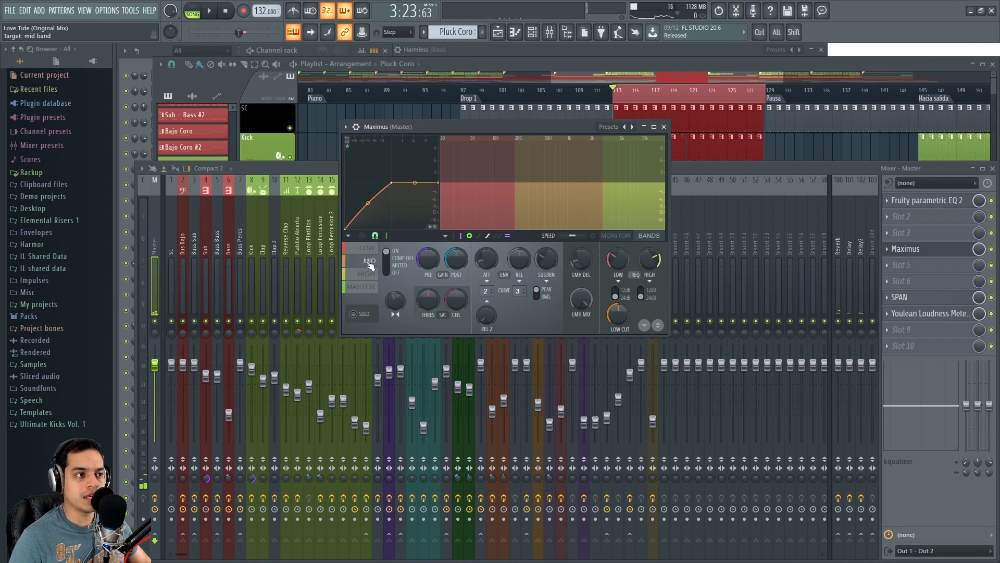
click(369, 253)
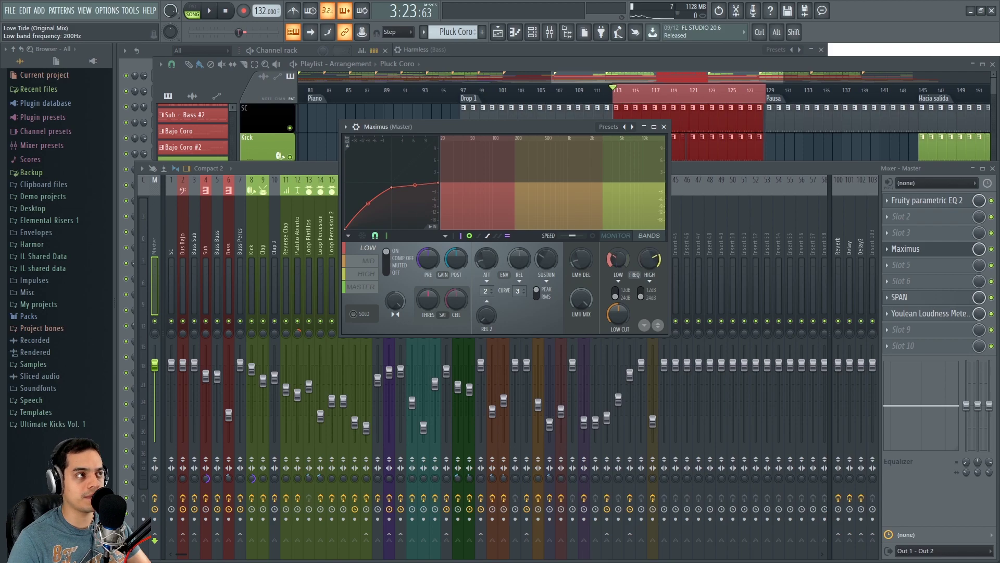
click(371, 262)
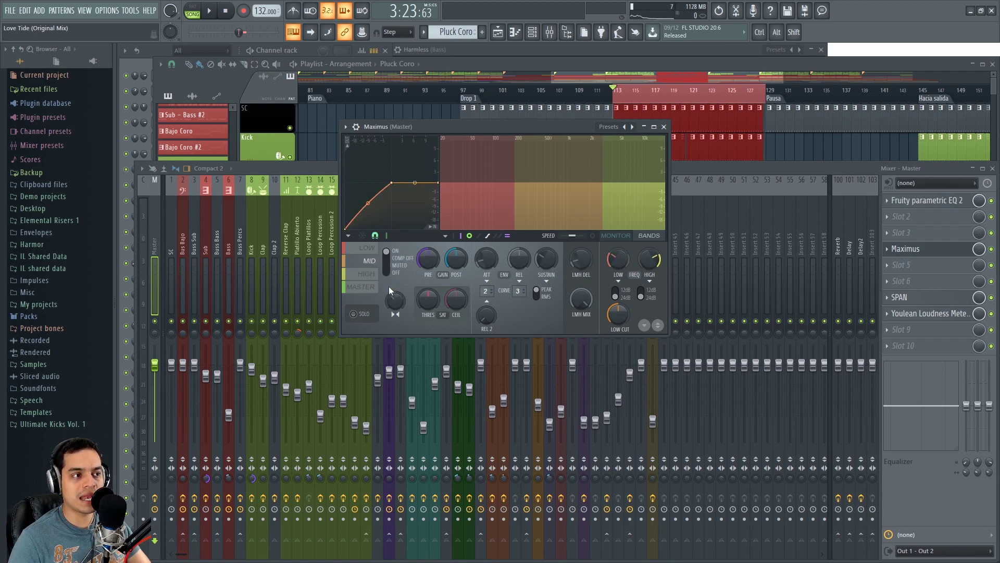
click(373, 275)
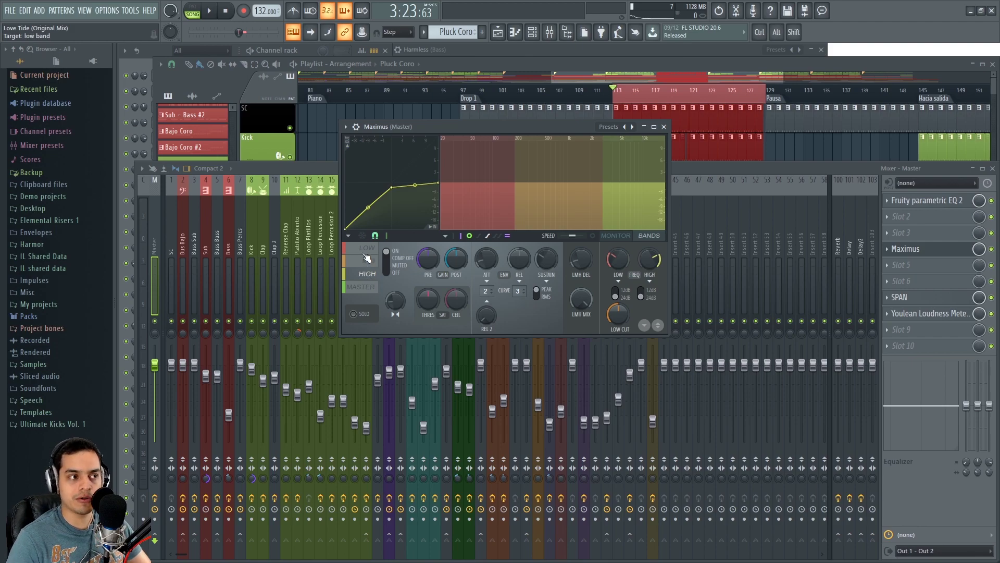
click(368, 249)
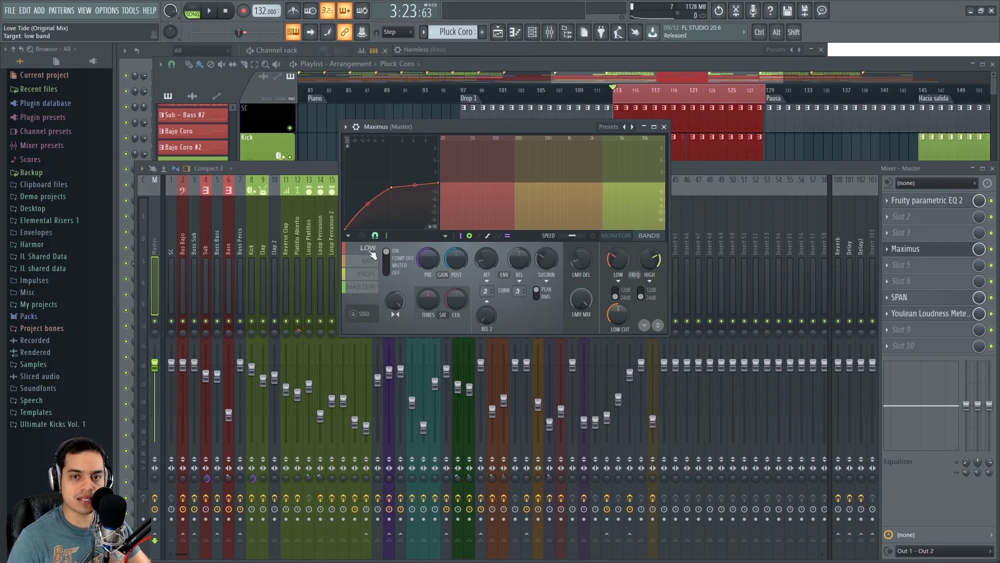
click(365, 287)
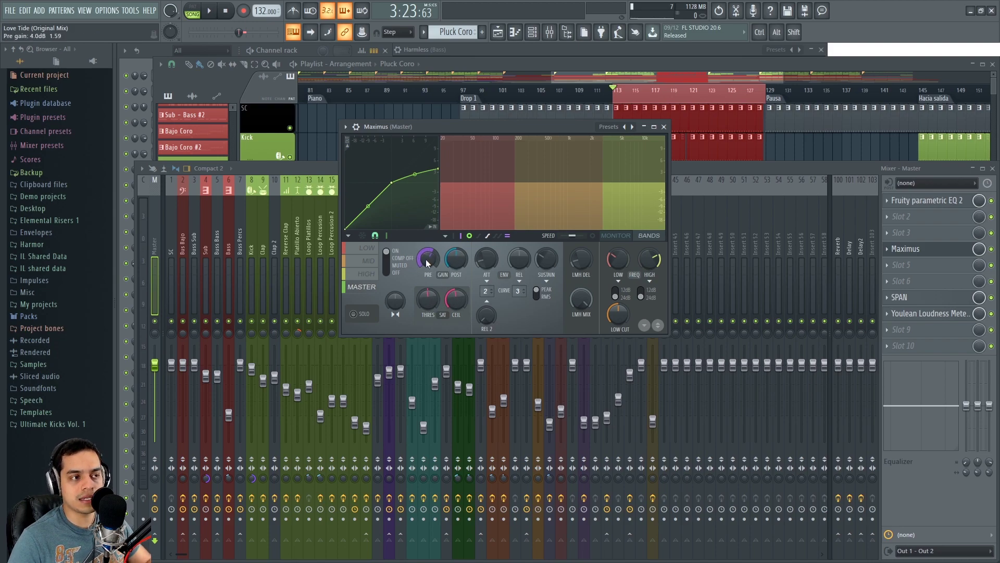
click(663, 127)
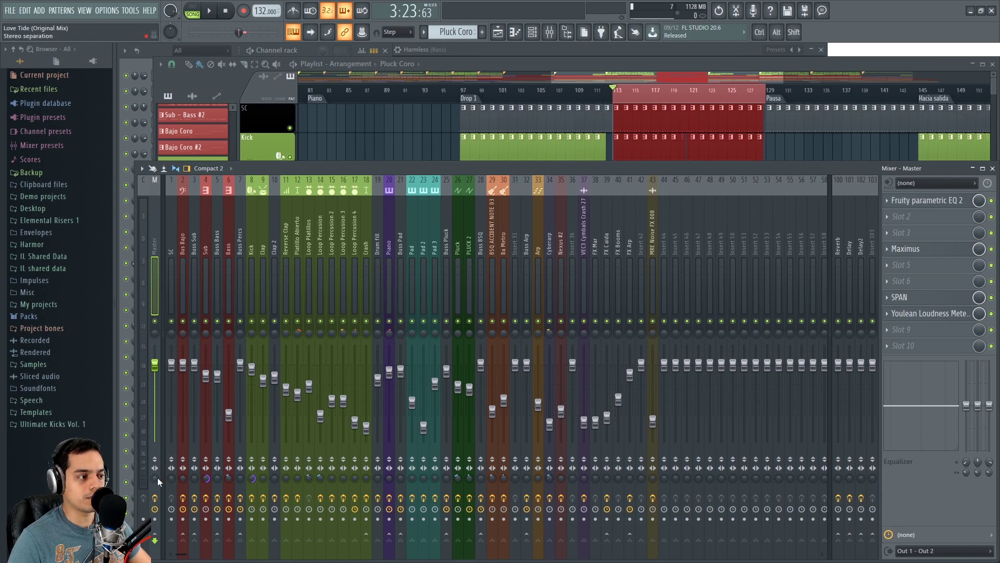
- Play the selected section, return to the Playlist, move the playhead to the Pausa marker and stop playback
key(space)
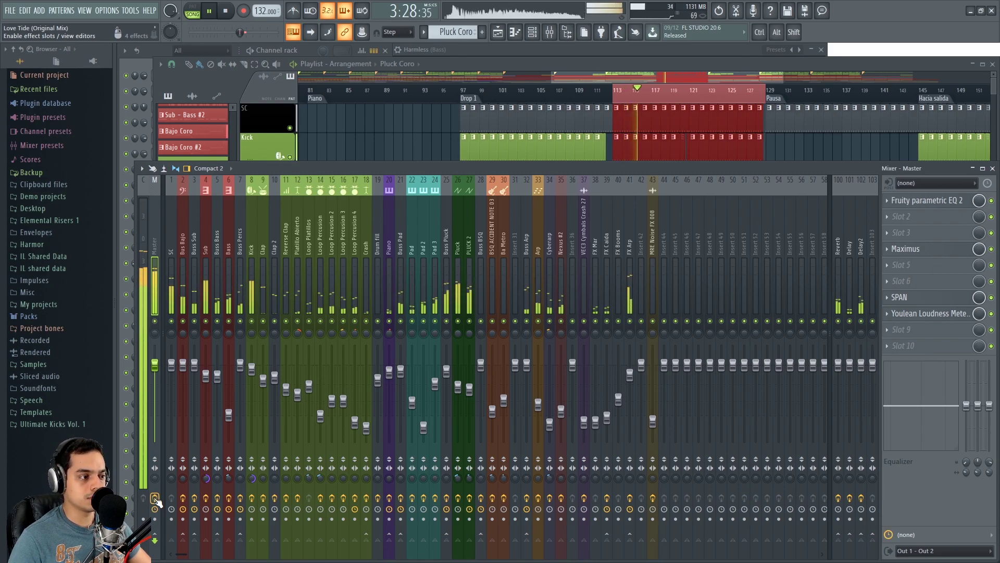
key(F9)
scroll(756, 207, up, 2)
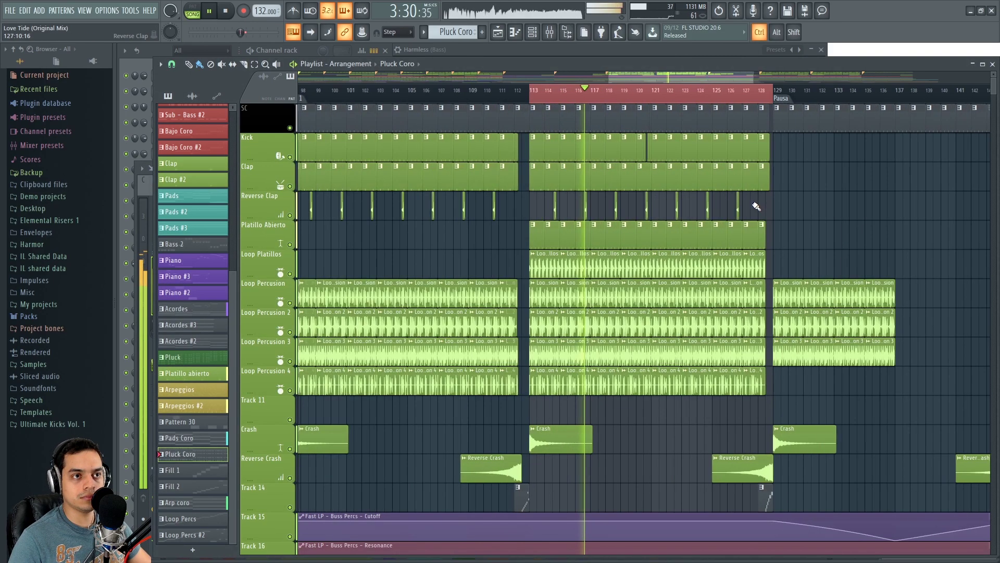
scroll(756, 207, down, 4)
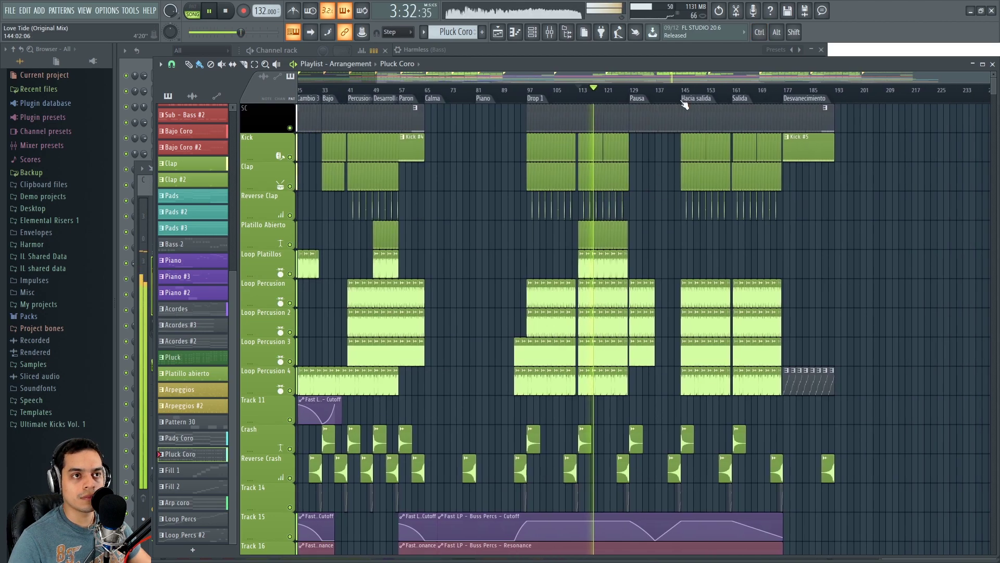
click(638, 98)
key(space)
scroll(681, 201, up, 2)
scroll(458, 123, down, 3)
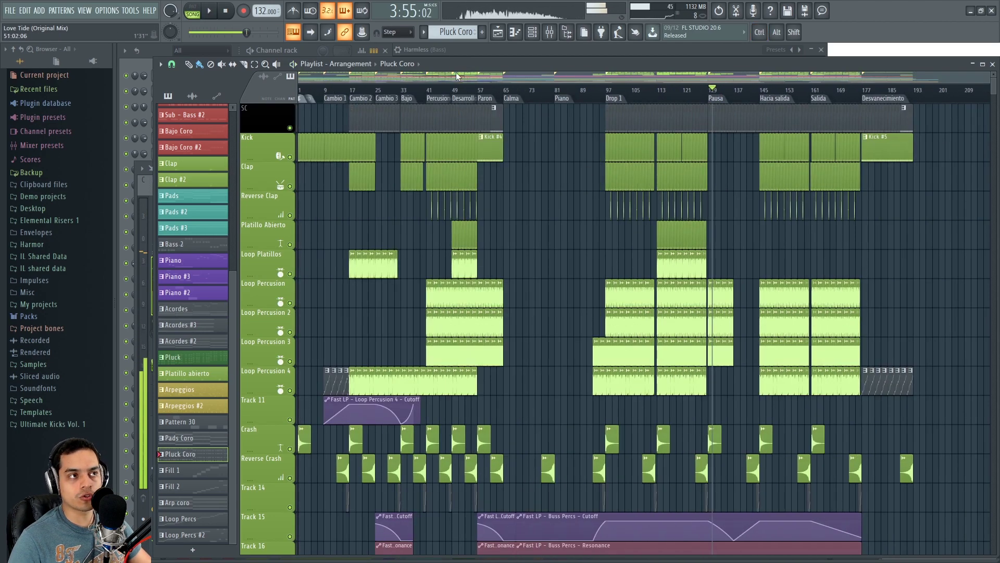
- Play the opening of the track briefly from bar 1 and survey the tracks from Kick down to Arpeggios
scroll(303, 152, up, 1)
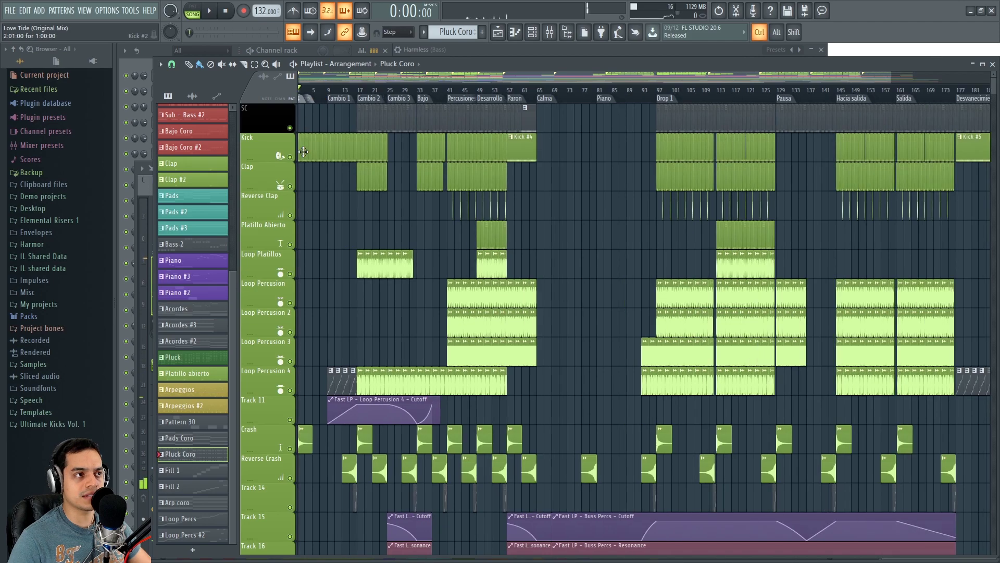
scroll(304, 152, up, 2)
key(space)
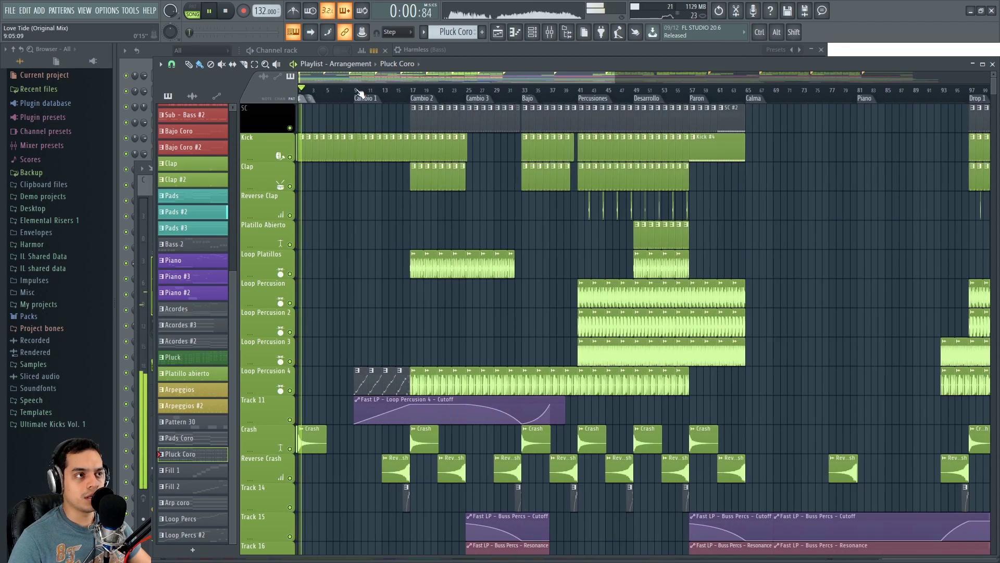
key(space)
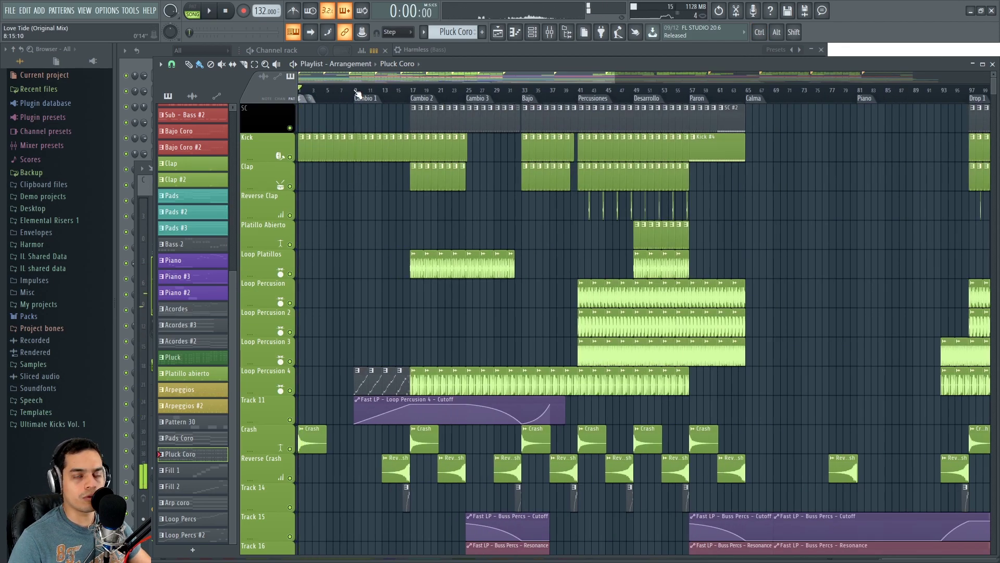
scroll(373, 243, down, 4)
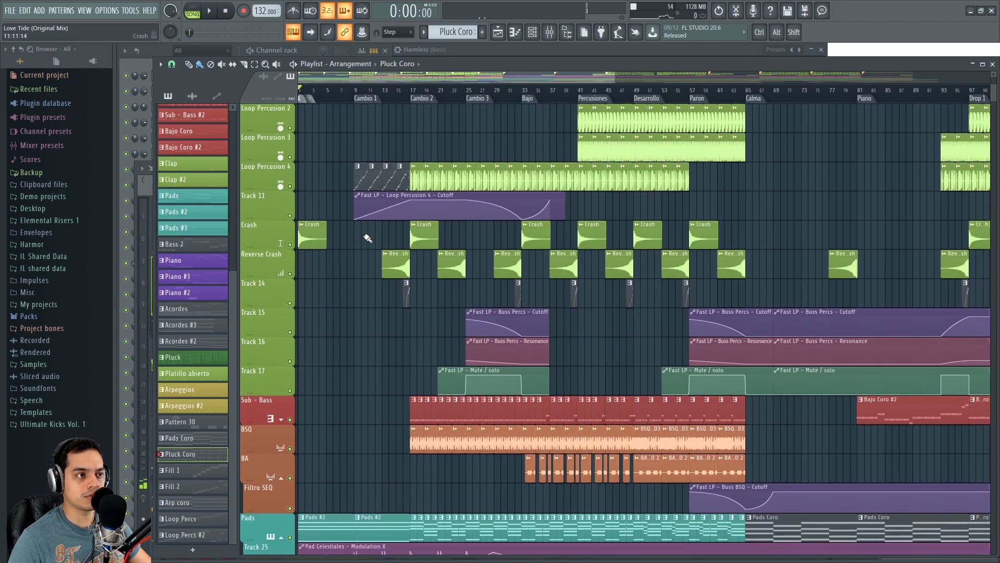
scroll(375, 208, down, 4)
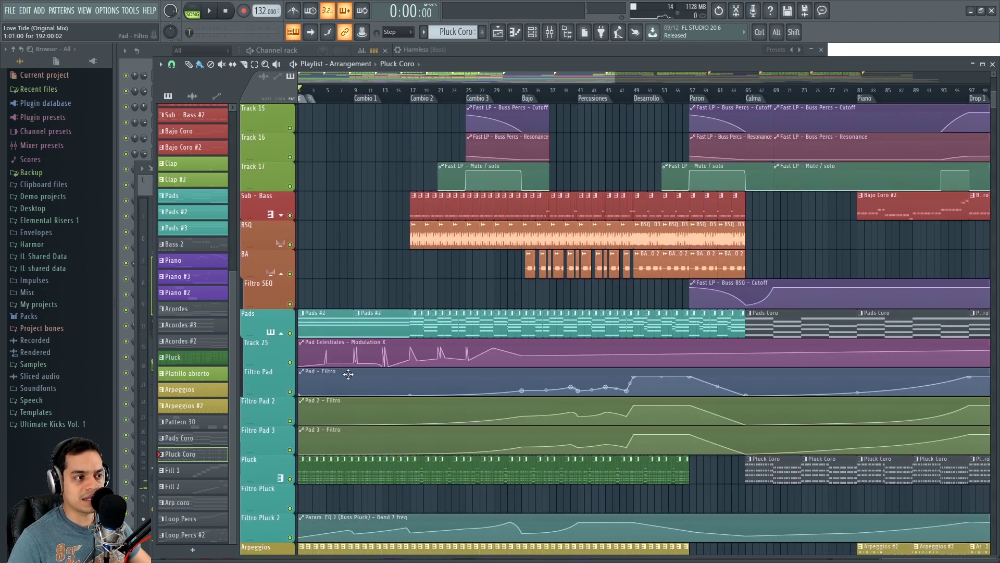
scroll(365, 313, up, 8)
- Play the section changes at the Cambio 1, Cambio 2, Cambio 3 and Bajo markers and stop playback at Bajo
key(space)
click(359, 93)
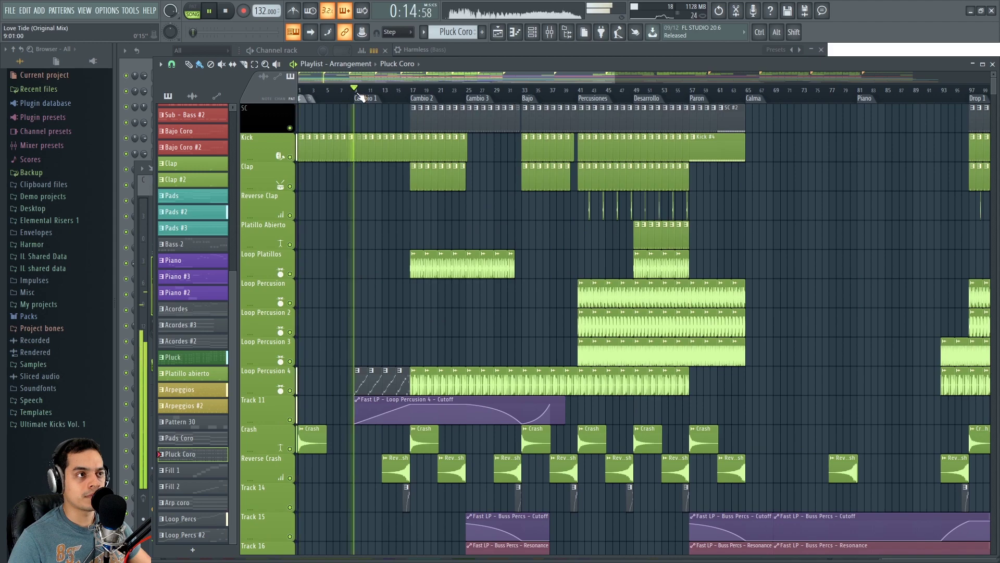
click(412, 93)
click(467, 93)
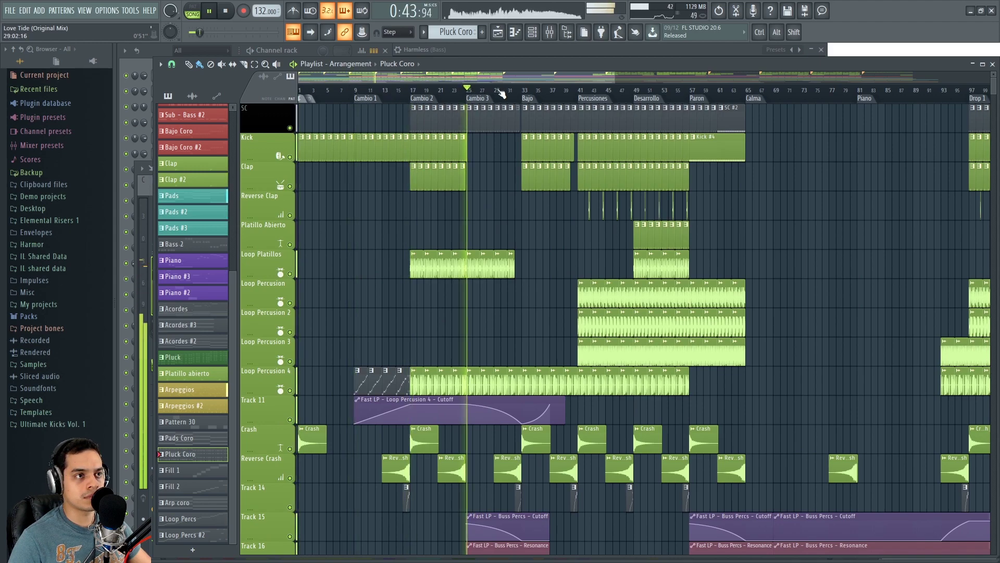
scroll(477, 113, right, 2)
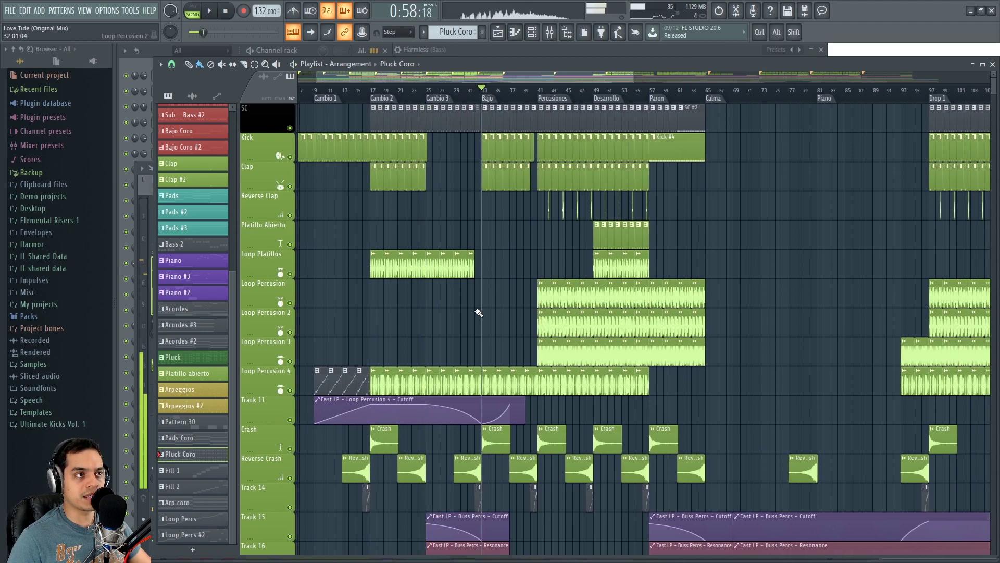
scroll(510, 249, up, 3)
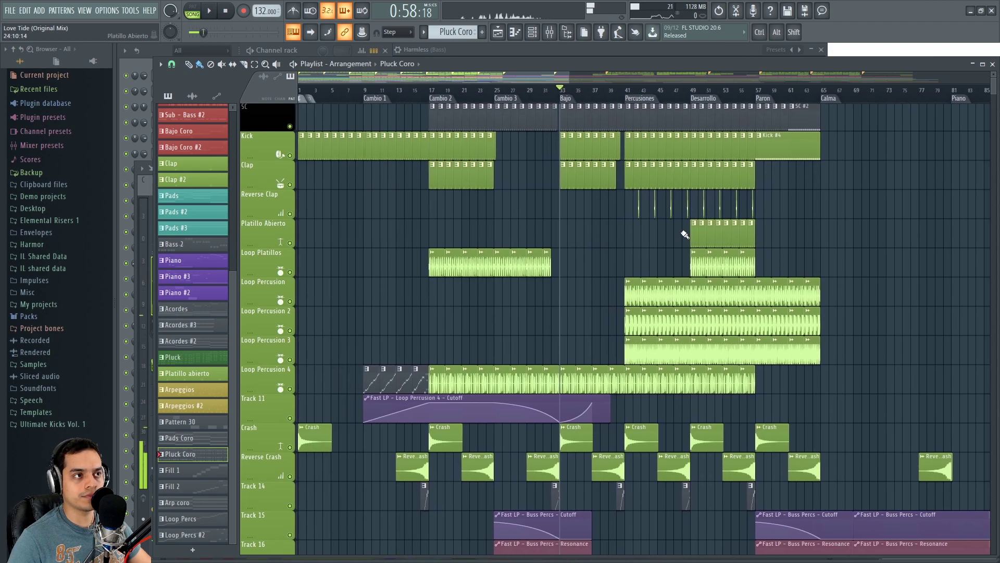
- Play from the Bajo marker through the section changes at Paron, Calma and Piano, and stop playback at Piano
key(space)
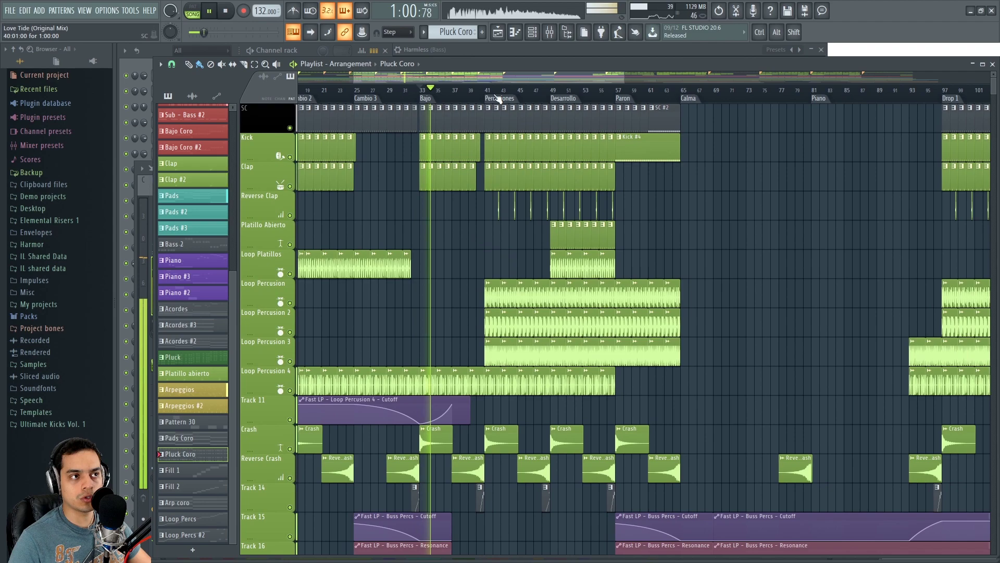
click(619, 92)
scroll(704, 236, up, 5)
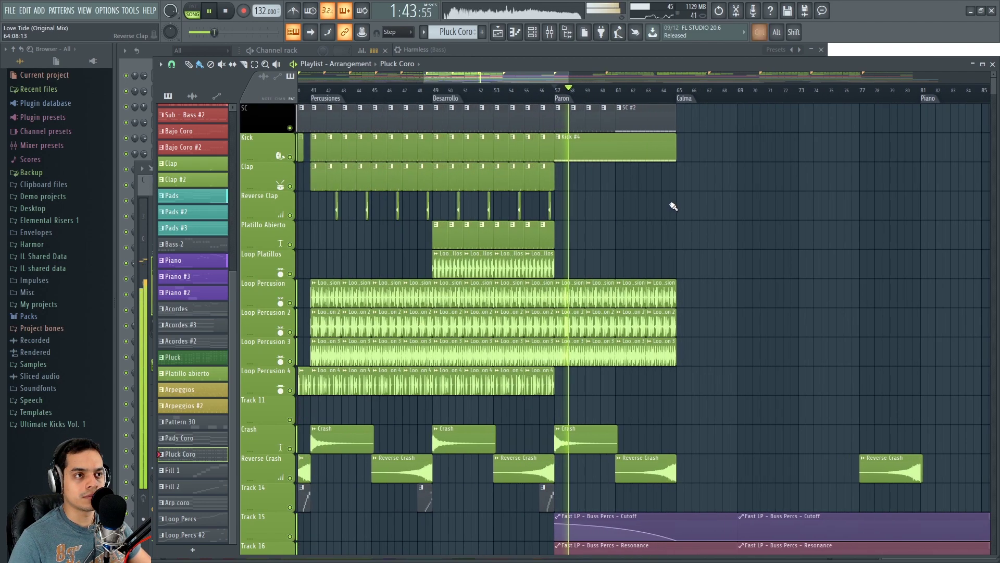
key(space)
click(628, 93)
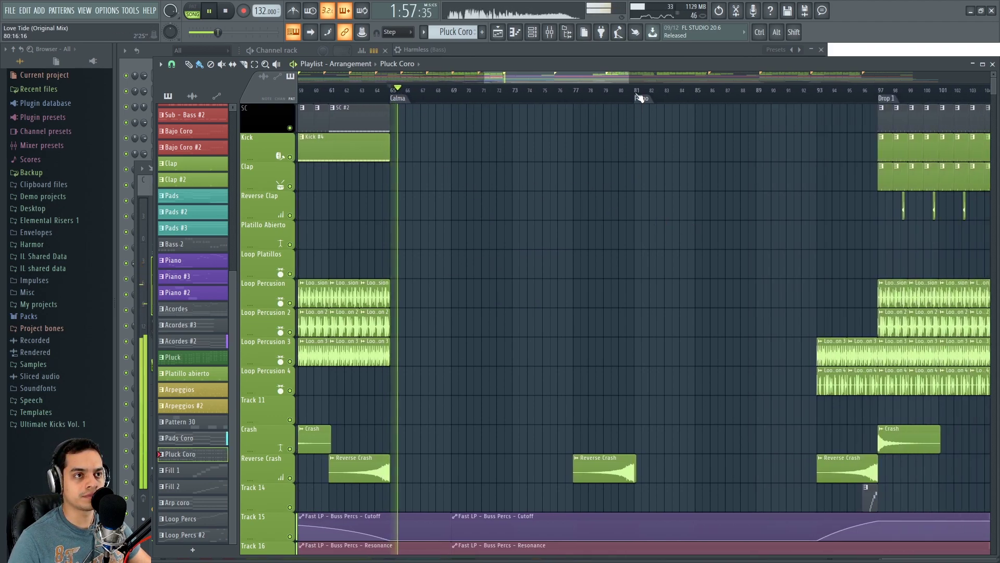
click(637, 93)
scroll(827, 234, down, 5)
key(space)
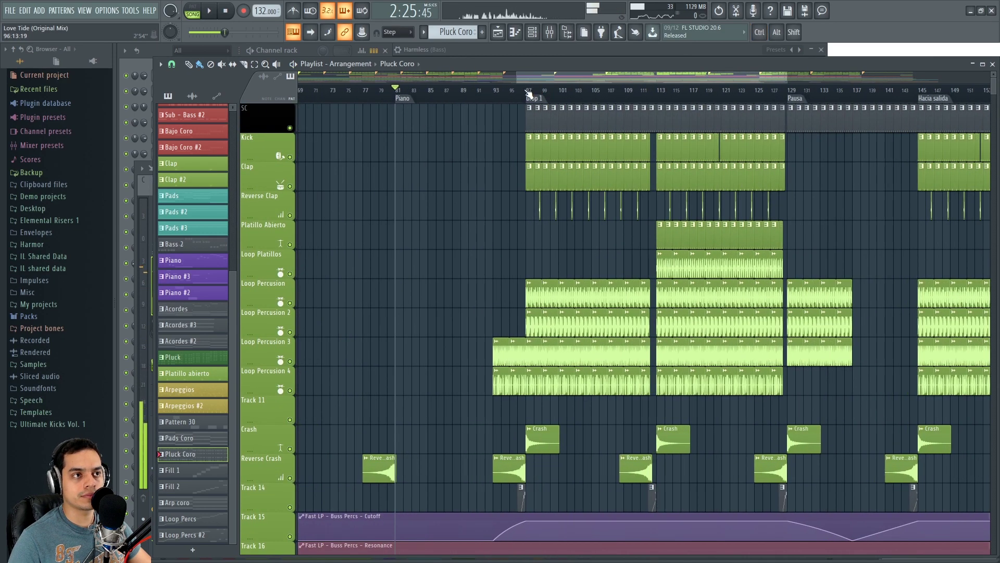
- Move the playhead to the Drop 1 marker and on to the drop's second half, reviewing the tracks down to Pads
click(527, 93)
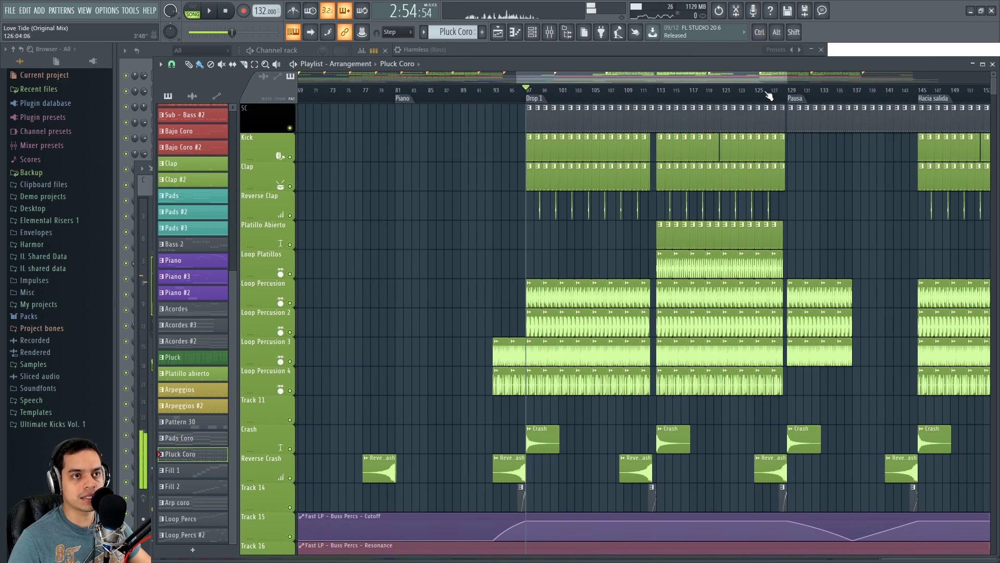
click(673, 93)
scroll(794, 185, down, 8)
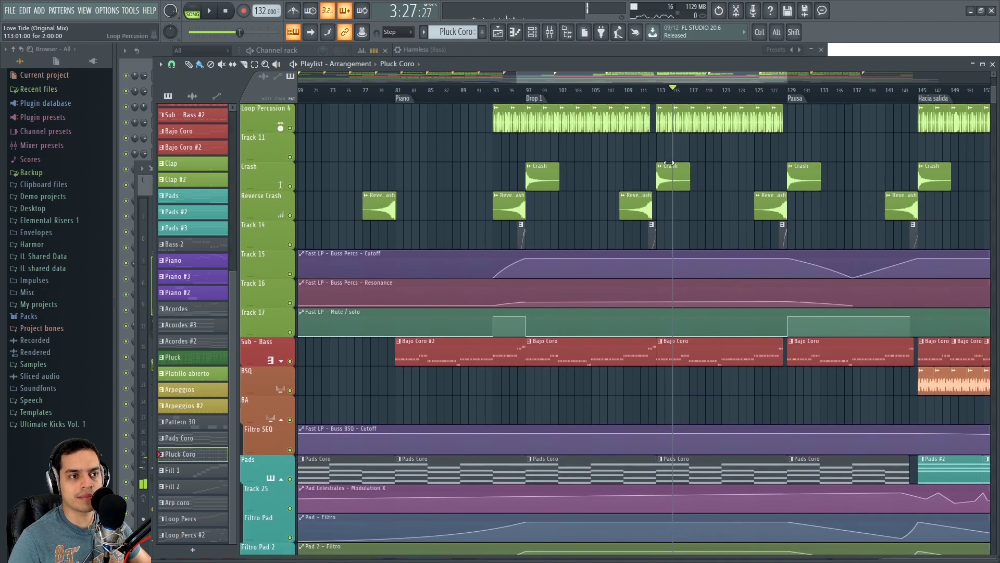
scroll(794, 185, up, 8)
scroll(794, 185, down, 4)
- Move the playhead to the Pausa marker, highlight the Pausa section across the tracks and clear the selection
drag(653, 93, 736, 98)
scroll(466, 190, left, 5)
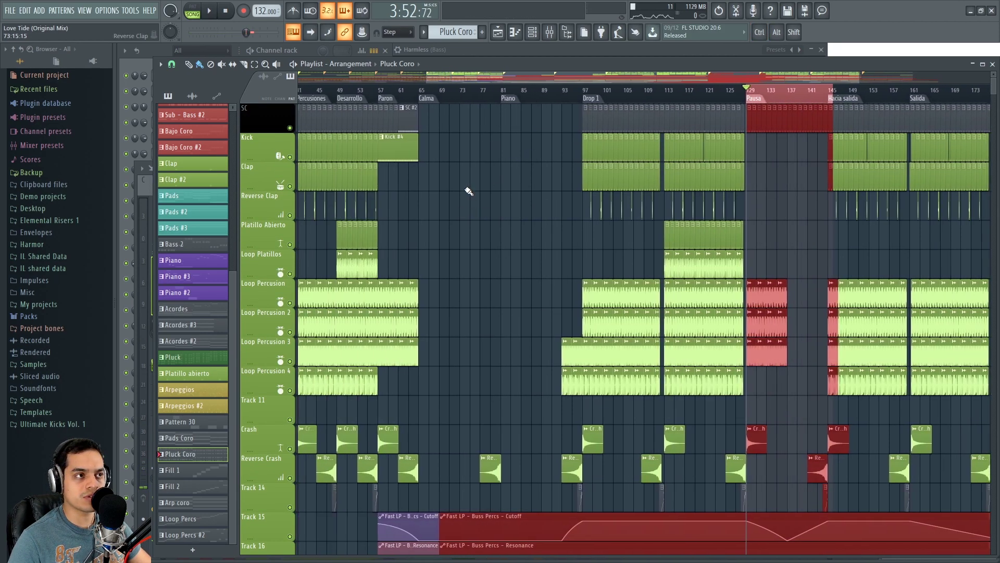
click(818, 112)
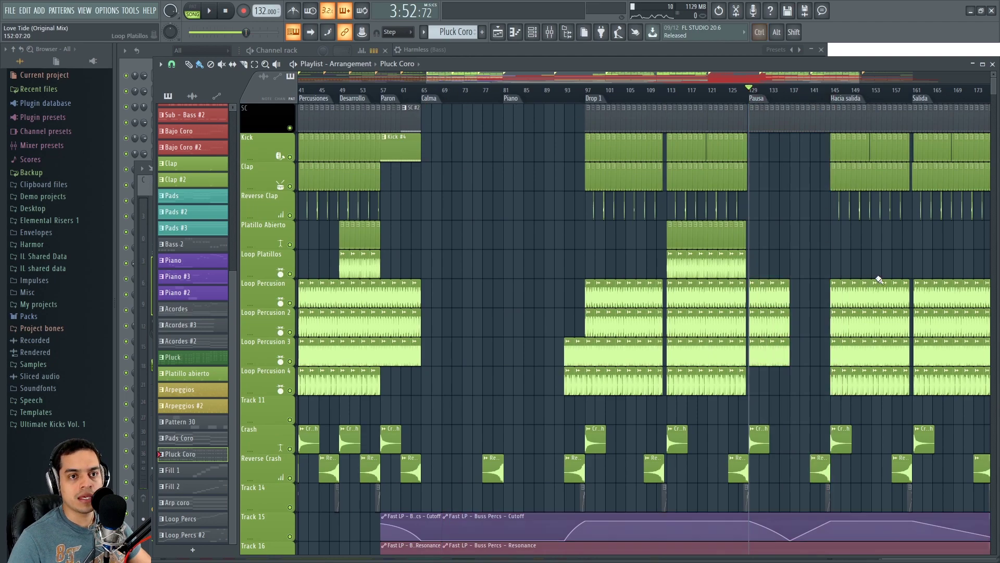
- Move the playhead to the Hacia salida marker and survey the percussion, bass and automation tracks over the whole arrangement
scroll(728, 212, right, 12)
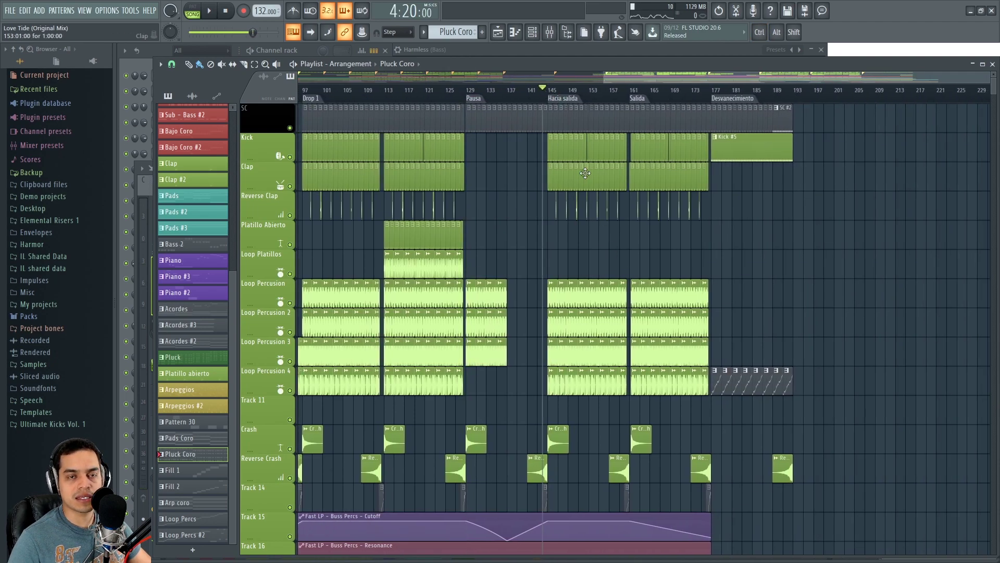
scroll(608, 250, left, 5)
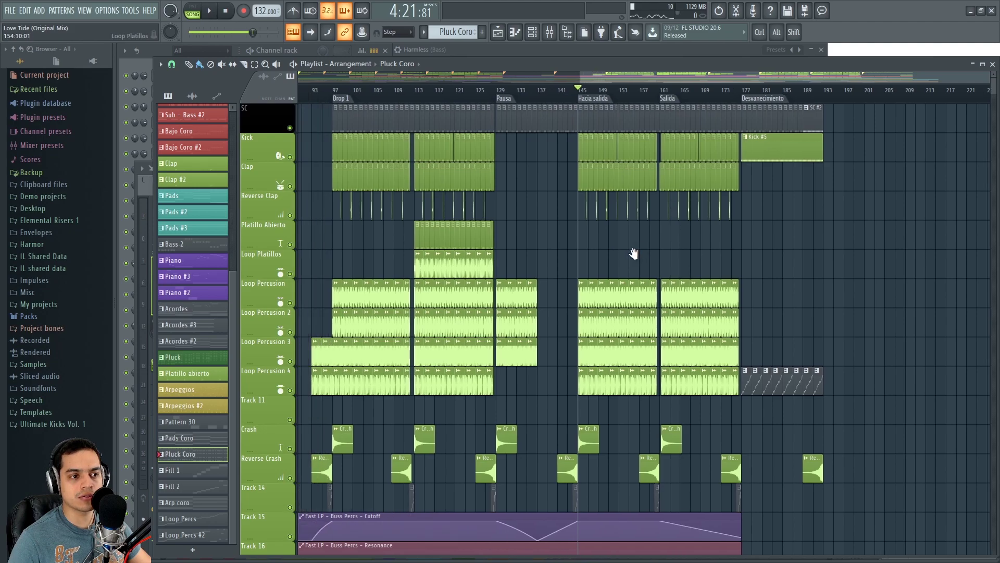
scroll(659, 216, down, 3)
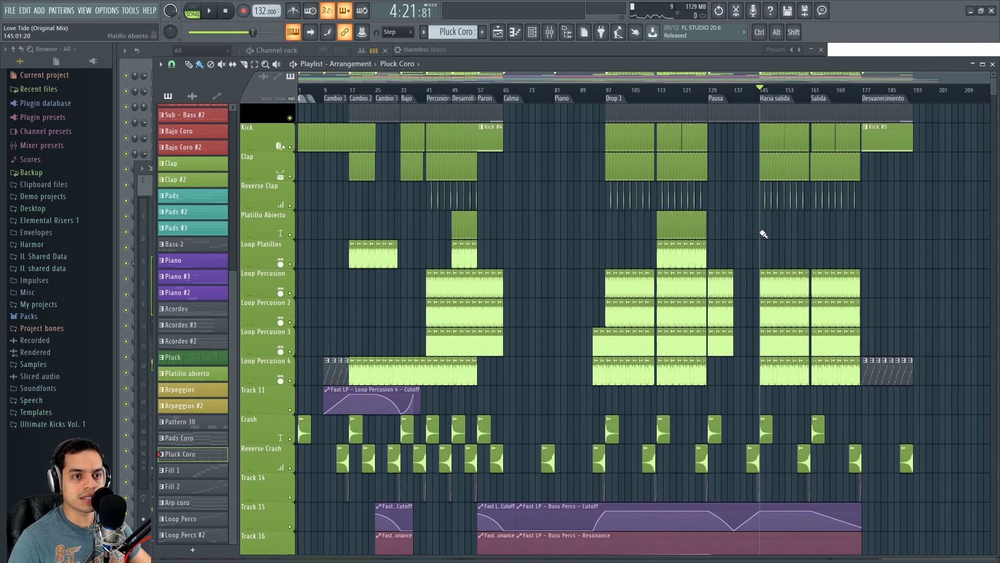
scroll(818, 266, down, 15)
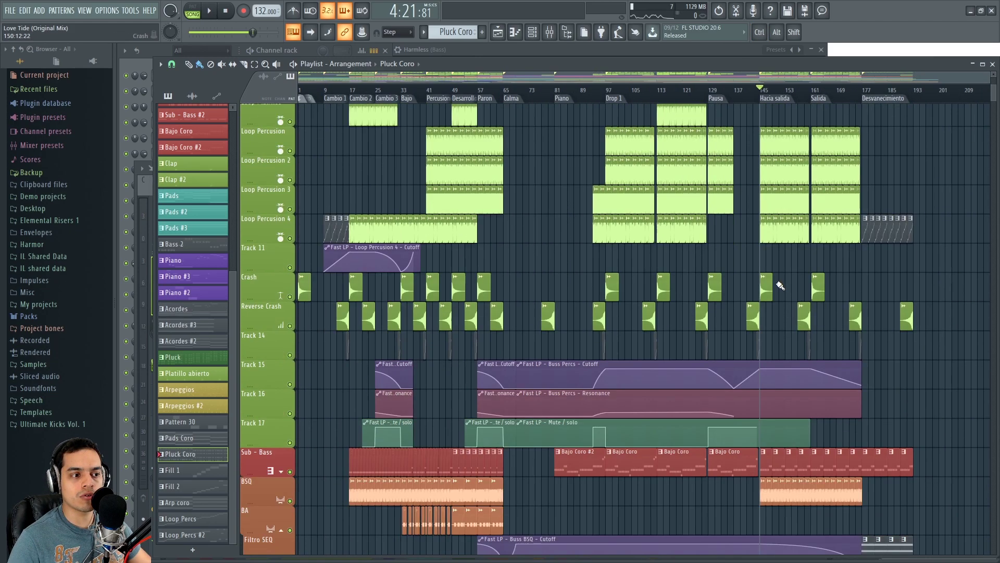
- Play from the Hacia salida marker while examining the tracks from Loop Percussion 4 down to Arpeggios, and stop playback
key(space)
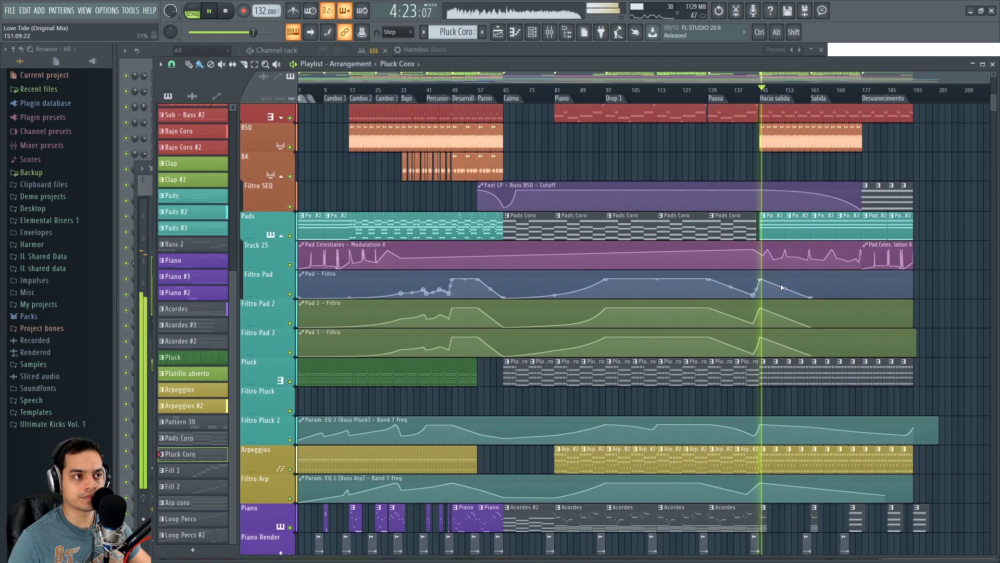
scroll(834, 271, up, 8)
scroll(876, 266, up, 5)
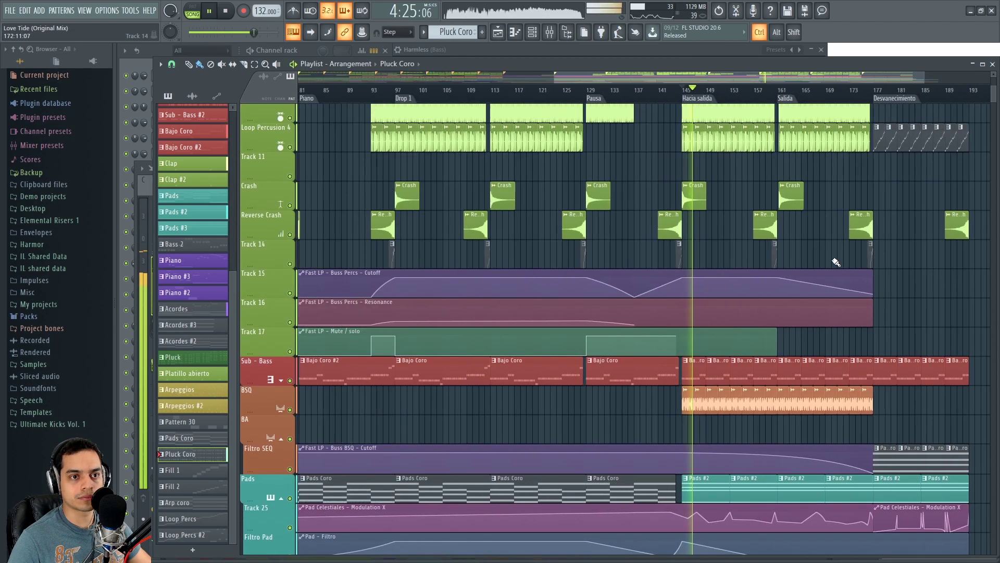
scroll(657, 183, down, 2)
scroll(608, 206, up, 2)
scroll(761, 213, down, 5)
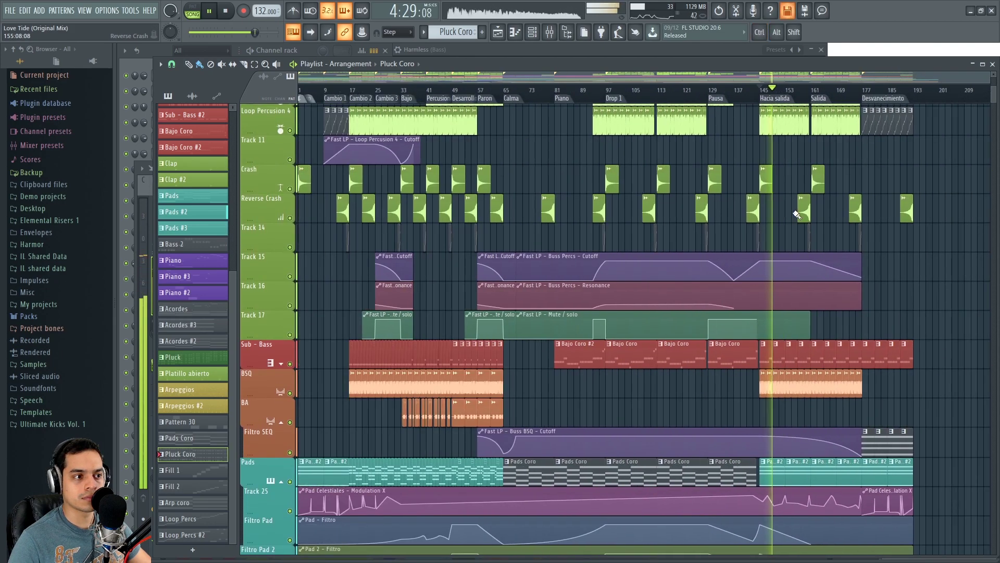
key(space)
- Compare the bass, pad, pluck and arpeggio clips and filter automation of earlier sections with Hacia salida, playing from that marker
scroll(520, 391, down, 4)
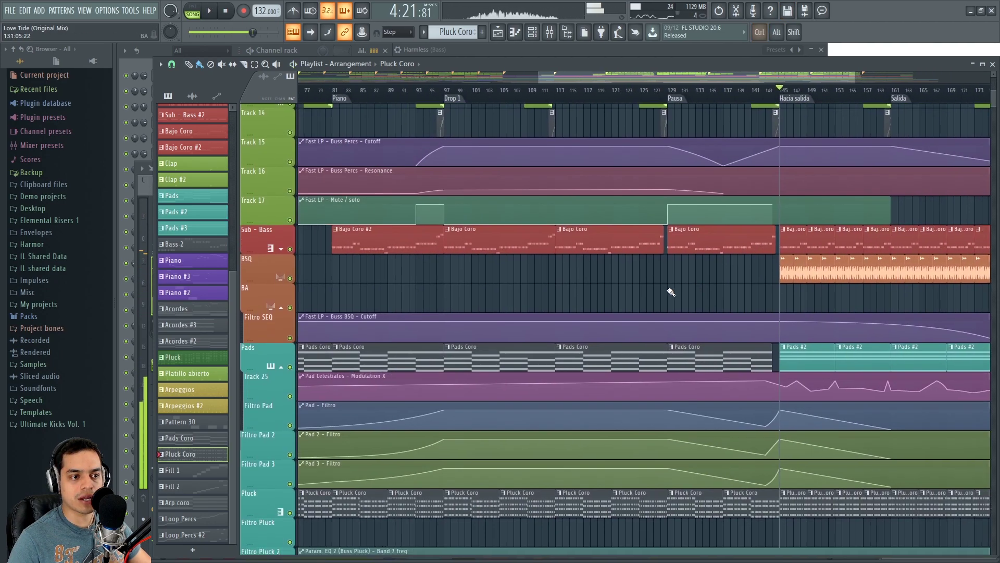
scroll(421, 353, up, 5)
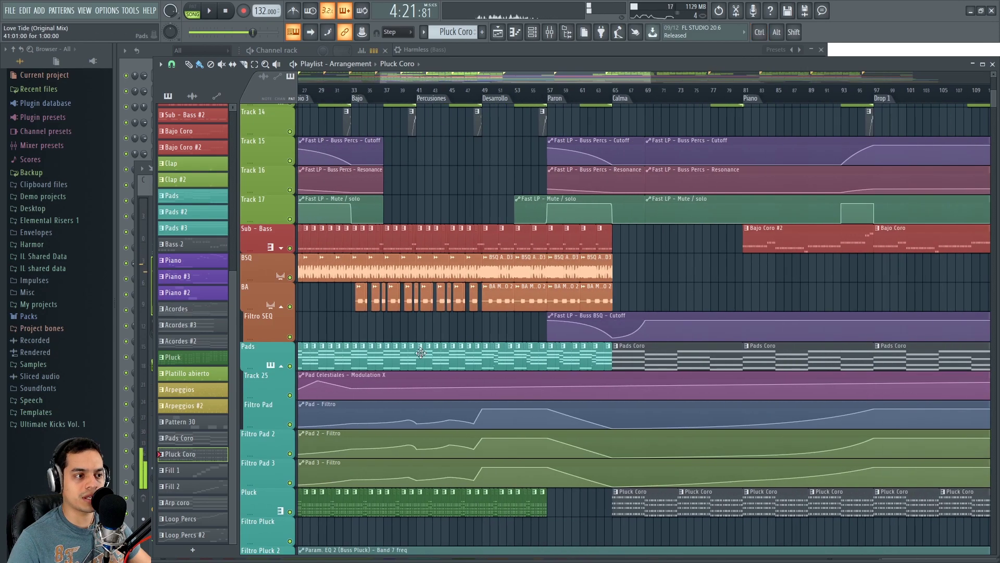
scroll(518, 355, right, 10)
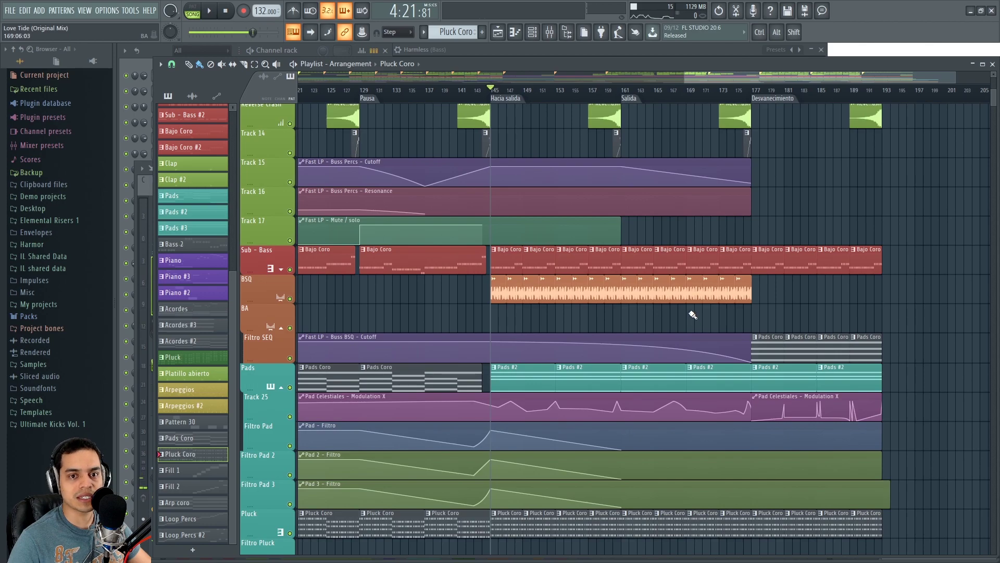
key(space)
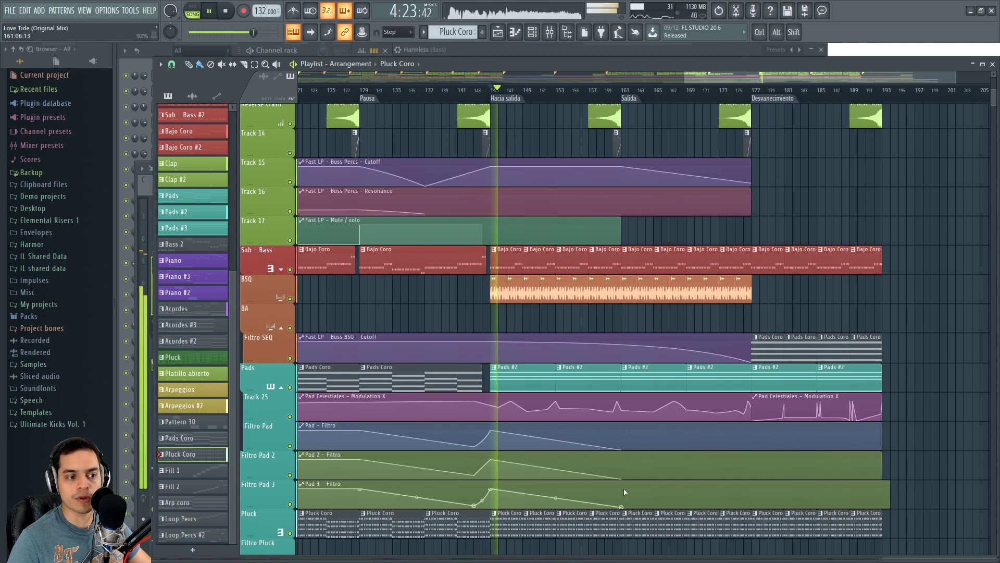
scroll(628, 453, down, 5)
scroll(419, 385, down, 5)
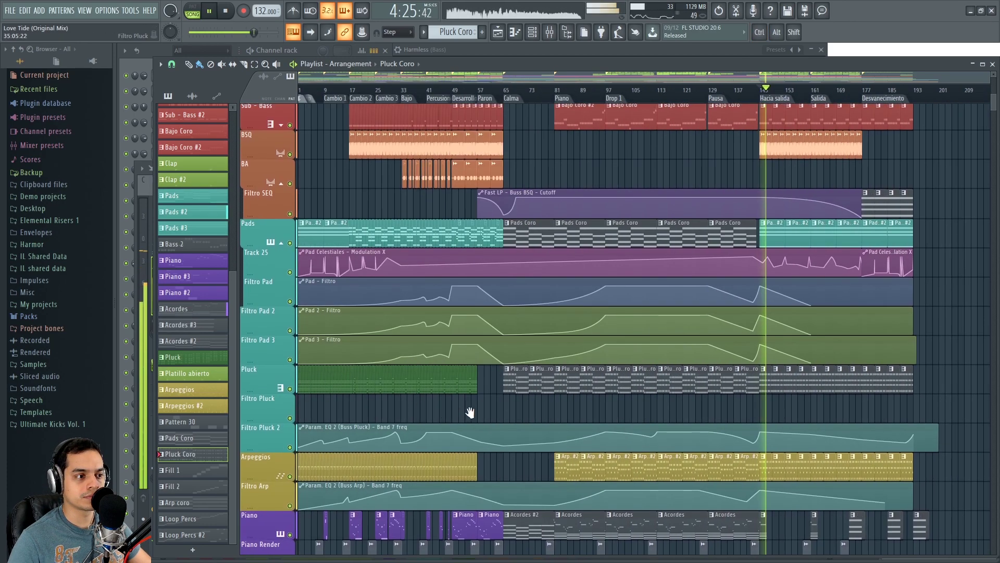
scroll(432, 383, up, 4)
drag(866, 399, 452, 399)
drag(605, 421, 701, 424)
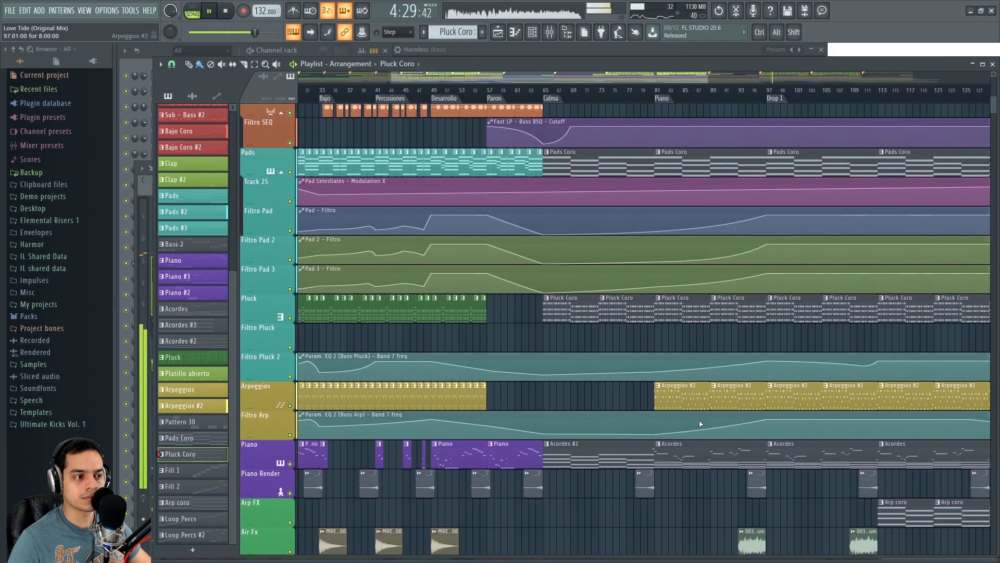
drag(770, 335, 731, 361)
- Play the Salida and Desvanecimiento sections and the final bars near bar 192, reviewing the closing percussion and FX clips
click(625, 87)
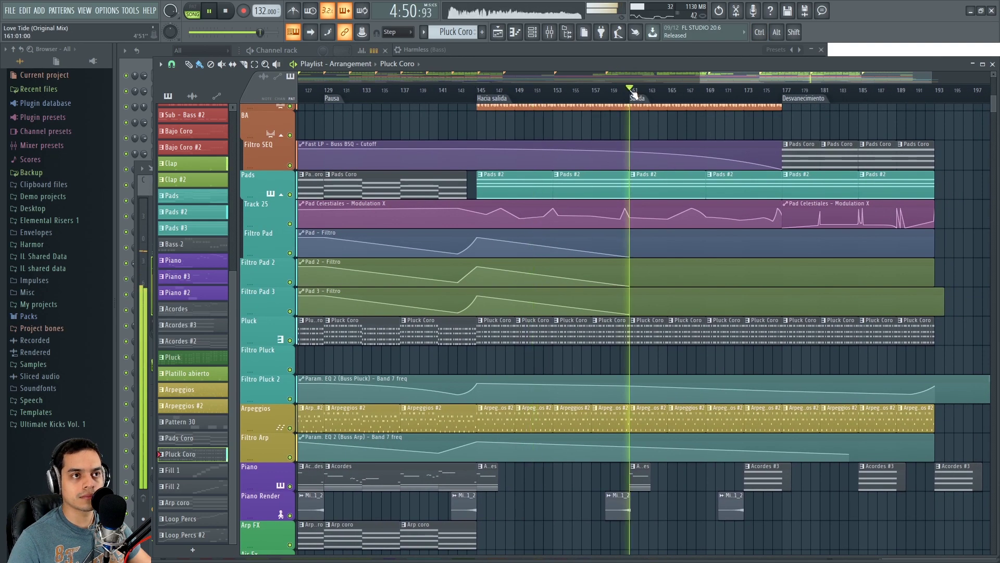
click(782, 90)
drag(933, 127, 510, 253)
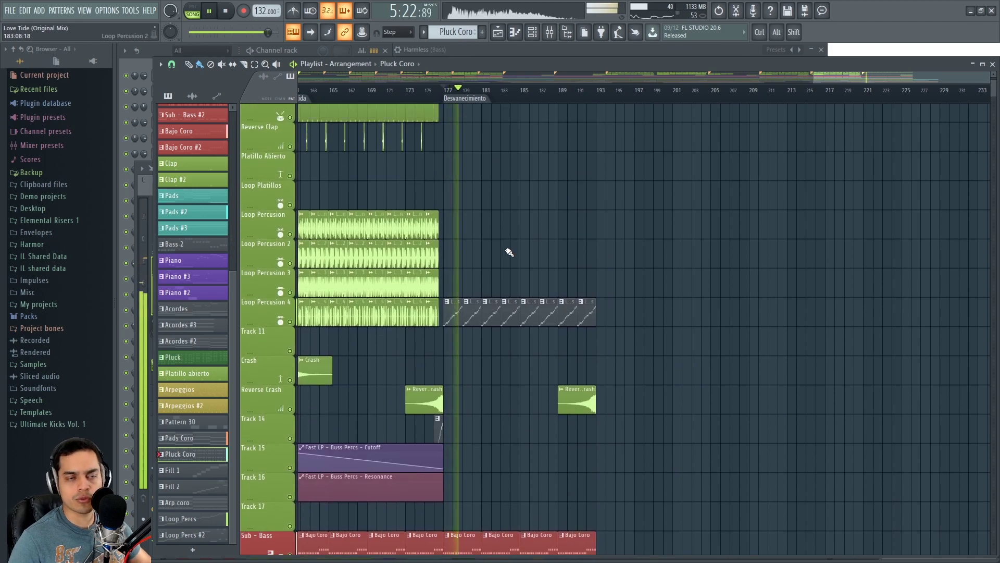
scroll(509, 252, down, 10)
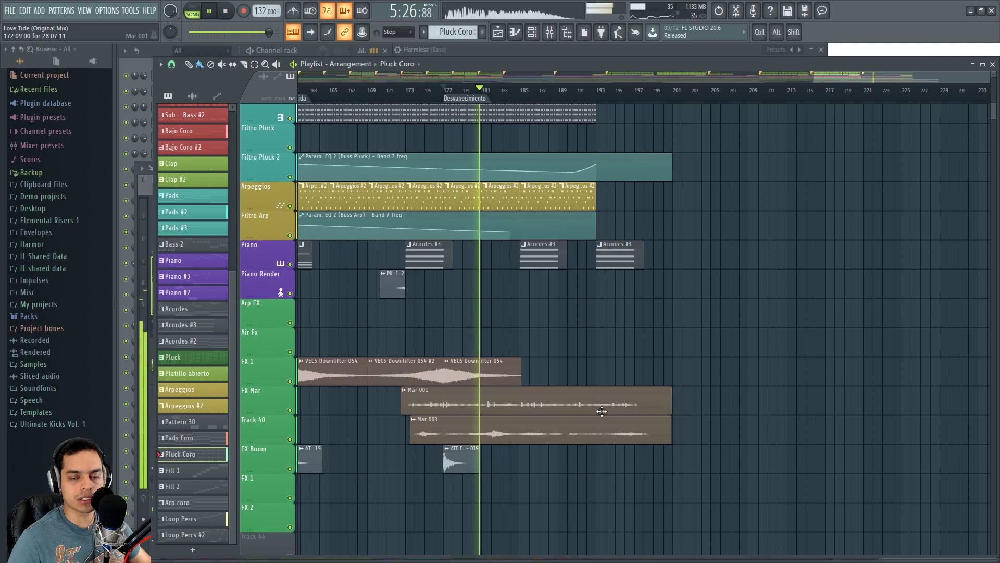
click(588, 95)
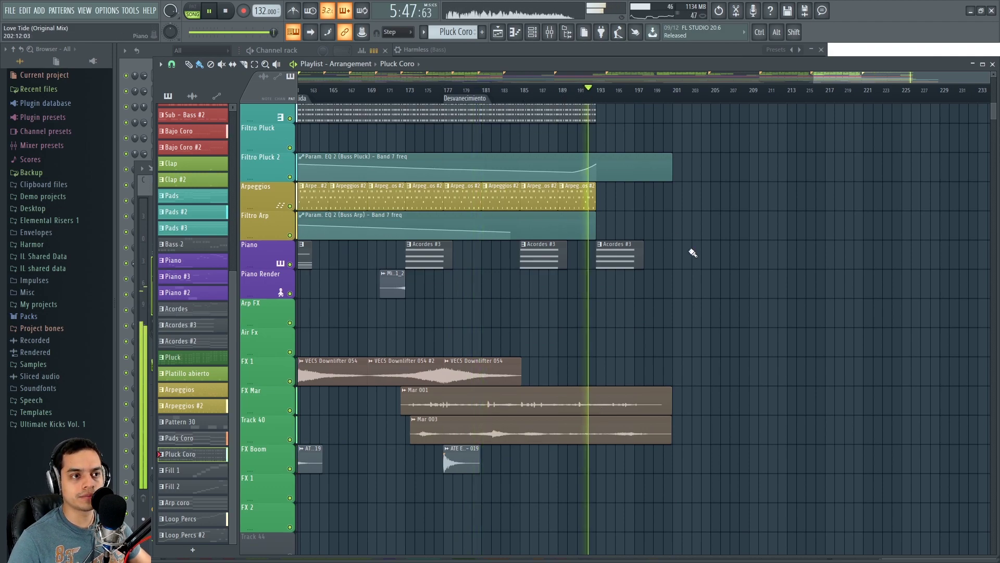
- Open the last Acordes #3 piano clip in the Piano roll, examine its chord notes and close the Piano roll
scroll(681, 286, up, 3)
scroll(681, 286, up, 2)
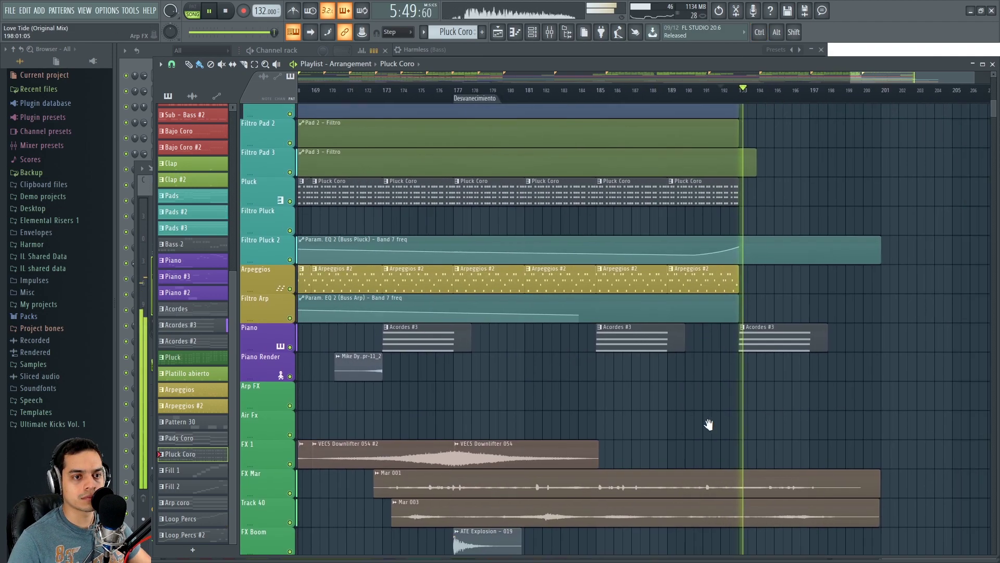
scroll(709, 425, up, 3)
double_click(521, 383)
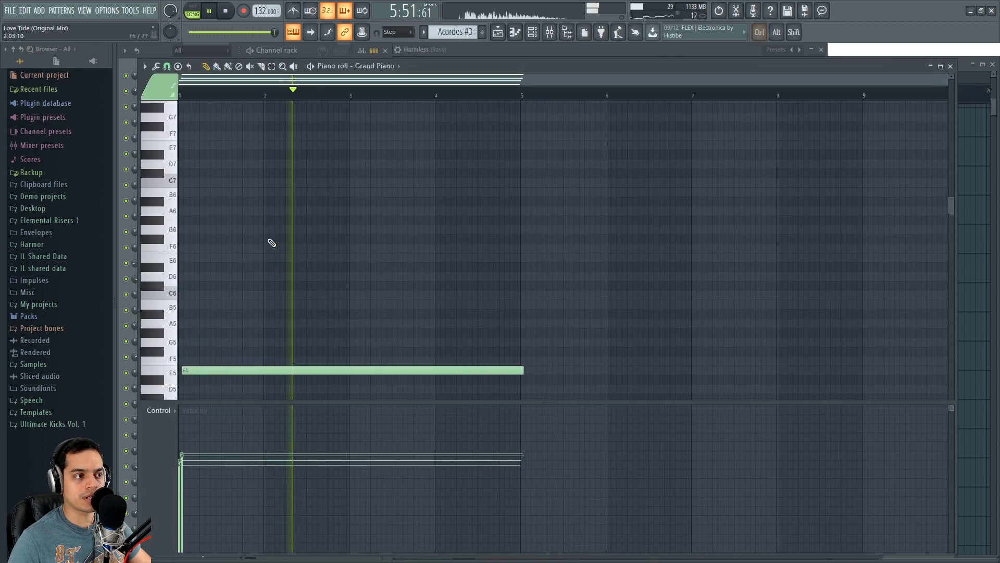
scroll(272, 243, down, 5)
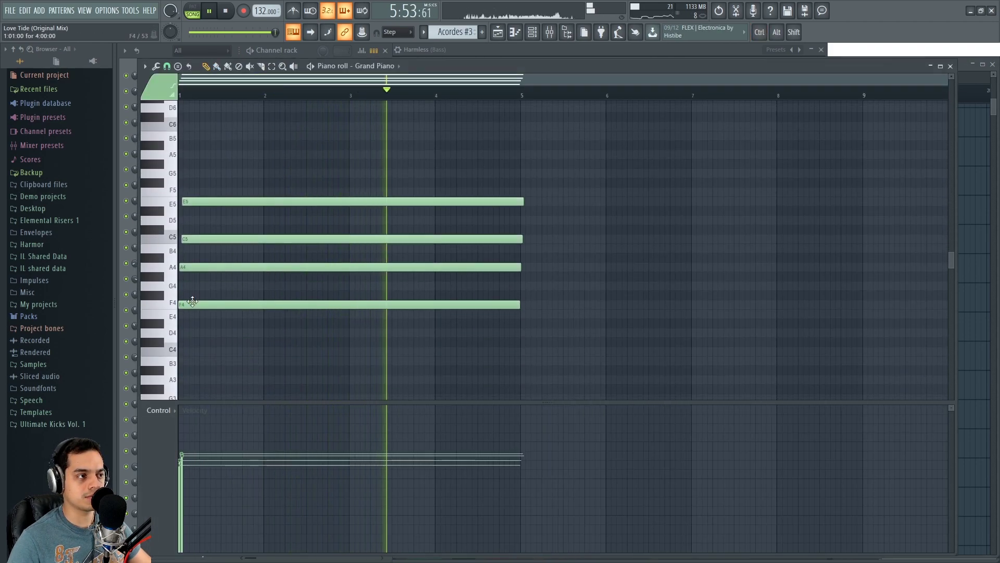
click(950, 67)
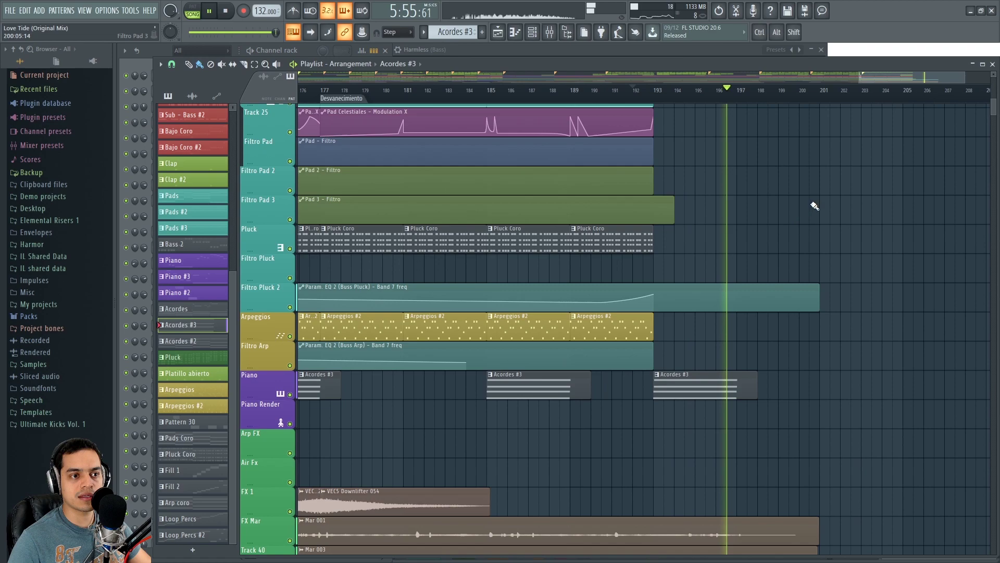
- Stop playback at the track's ending and survey the full arrangement from the FX tracks back up to Kick
scroll(755, 223, up, 1)
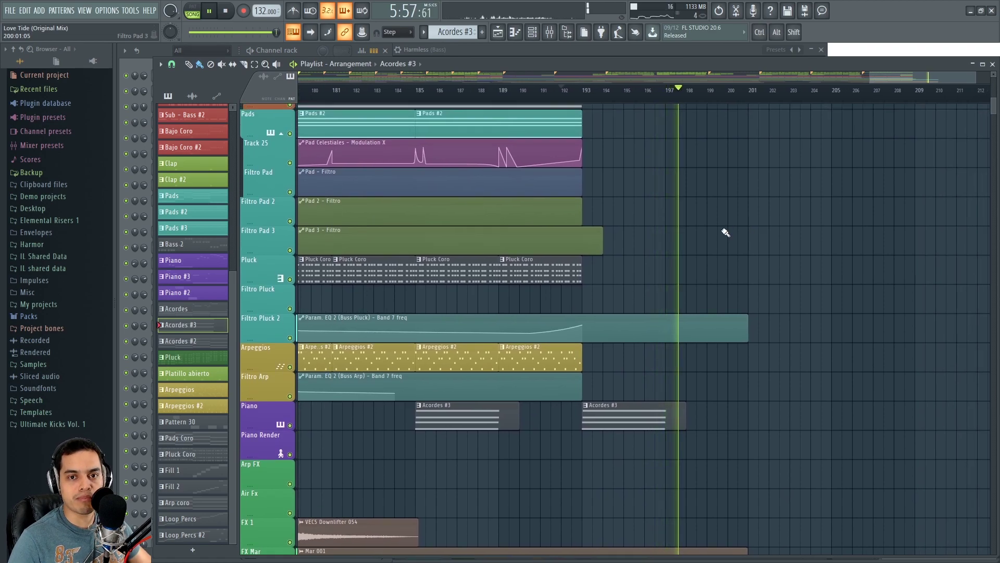
click(228, 11)
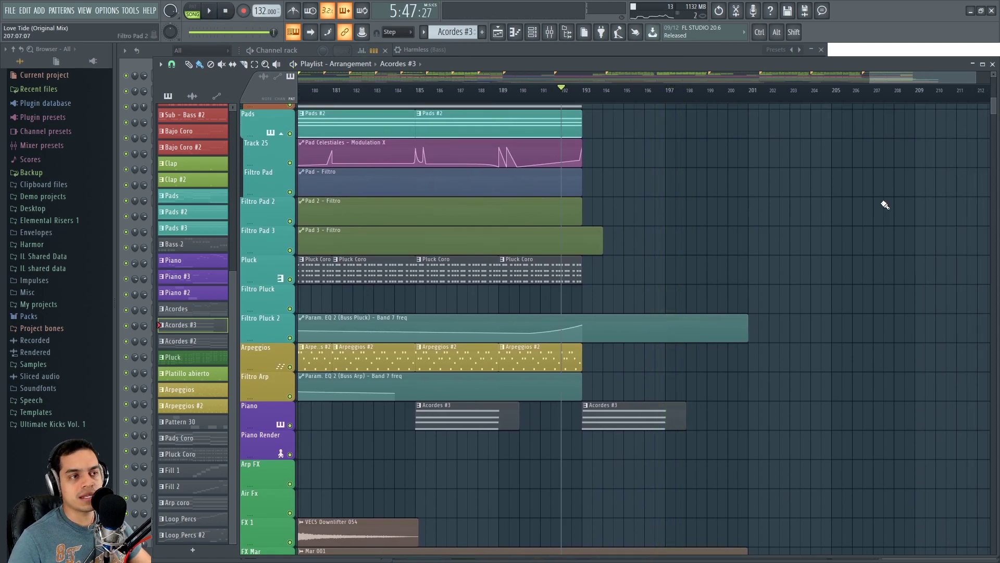
ctrl+scroll(837, 228, down, 5)
scroll(511, 266, down, 4)
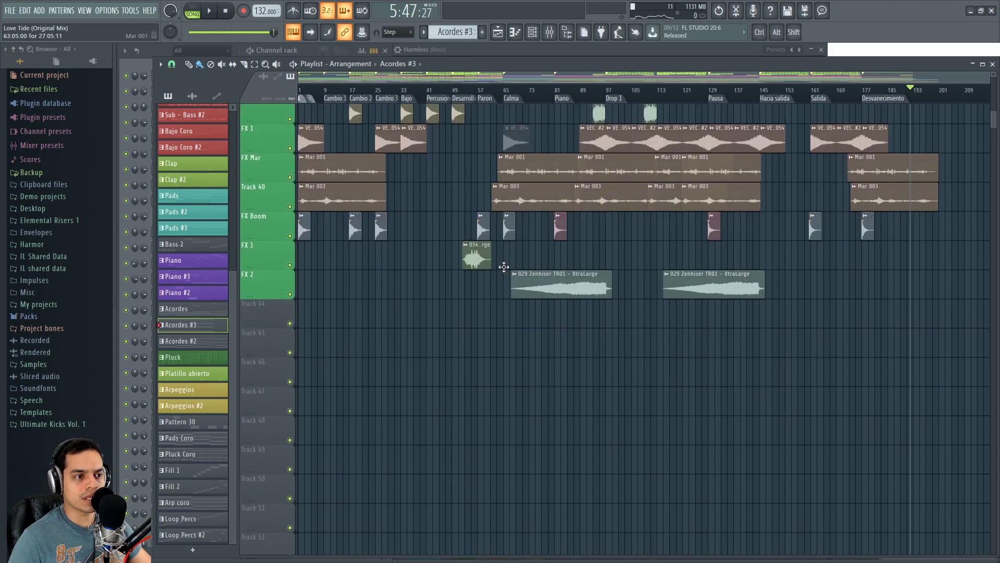
scroll(508, 269, up, 8)
scroll(508, 269, up, 5)
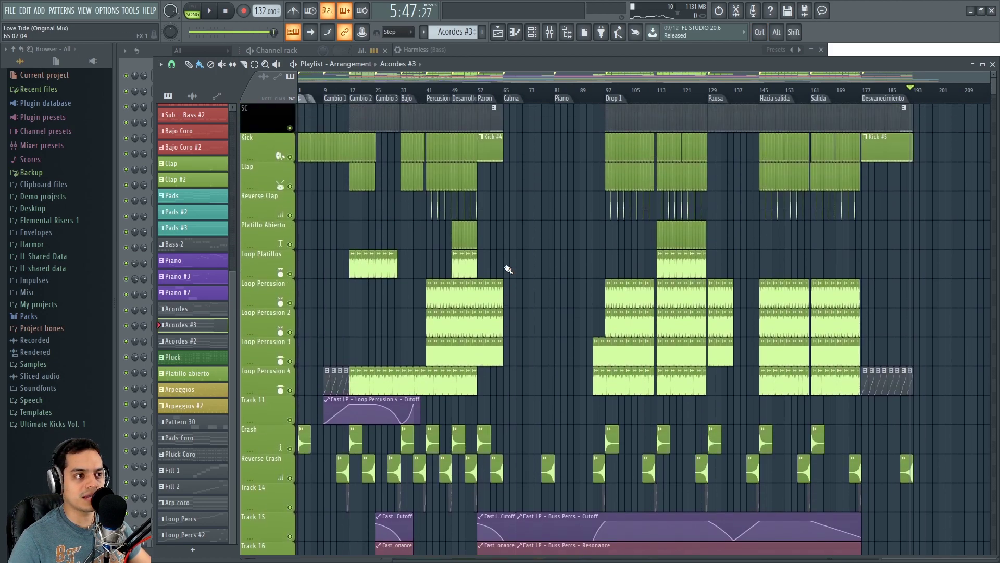